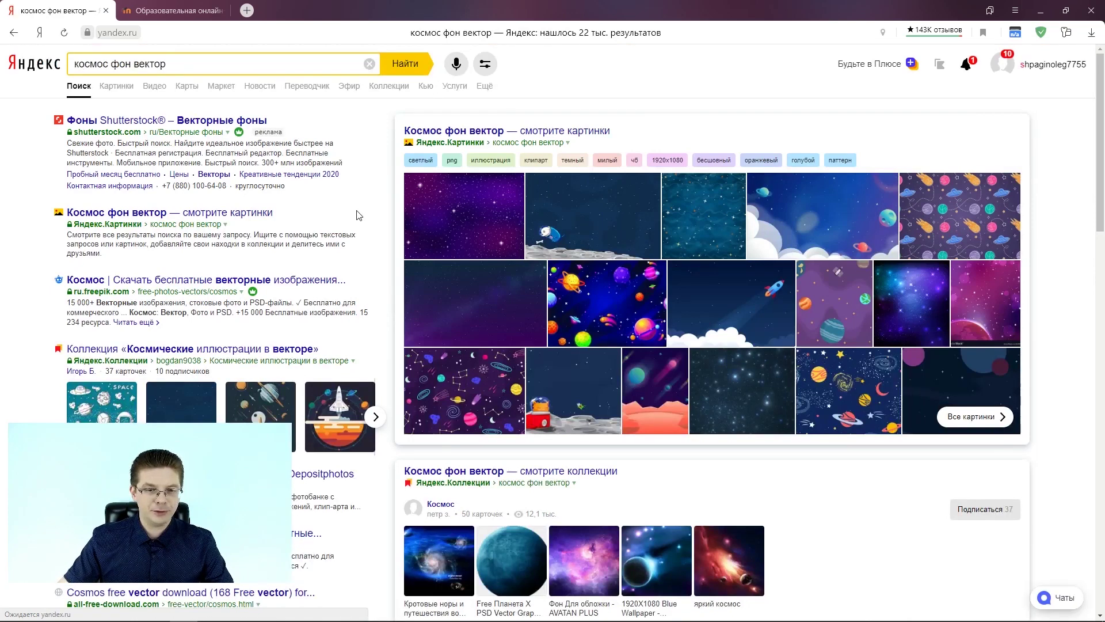
# - Open the image results for "космос фон вектор" and examine the starry backgrounds, previewing the dark blue and blue-violet star pictures
pyautogui.click(130, 88)
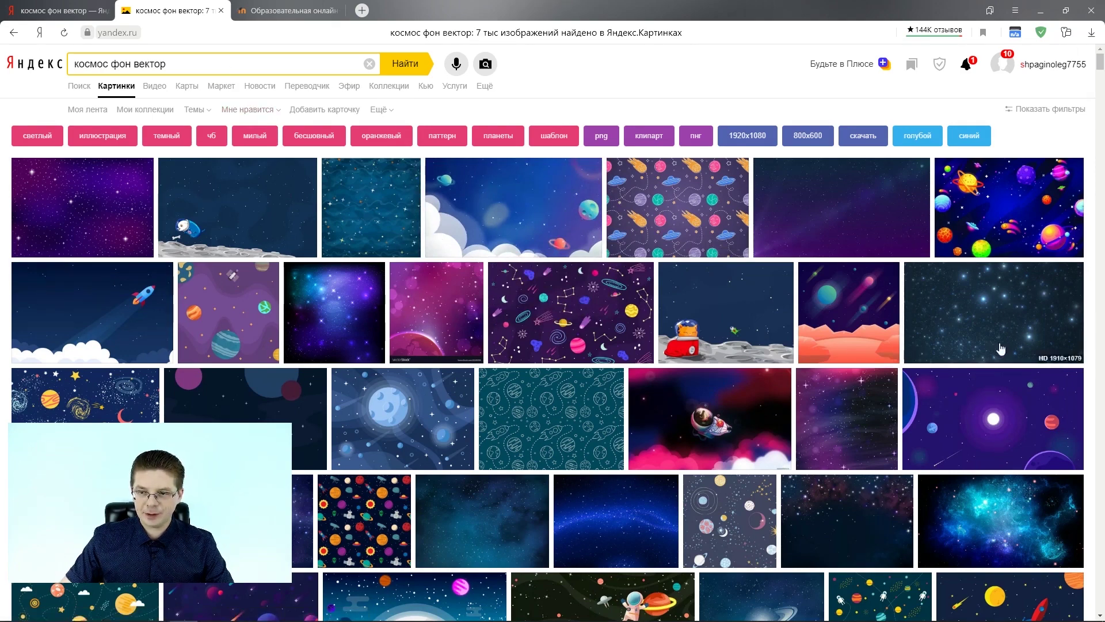
pyautogui.click(1028, 325)
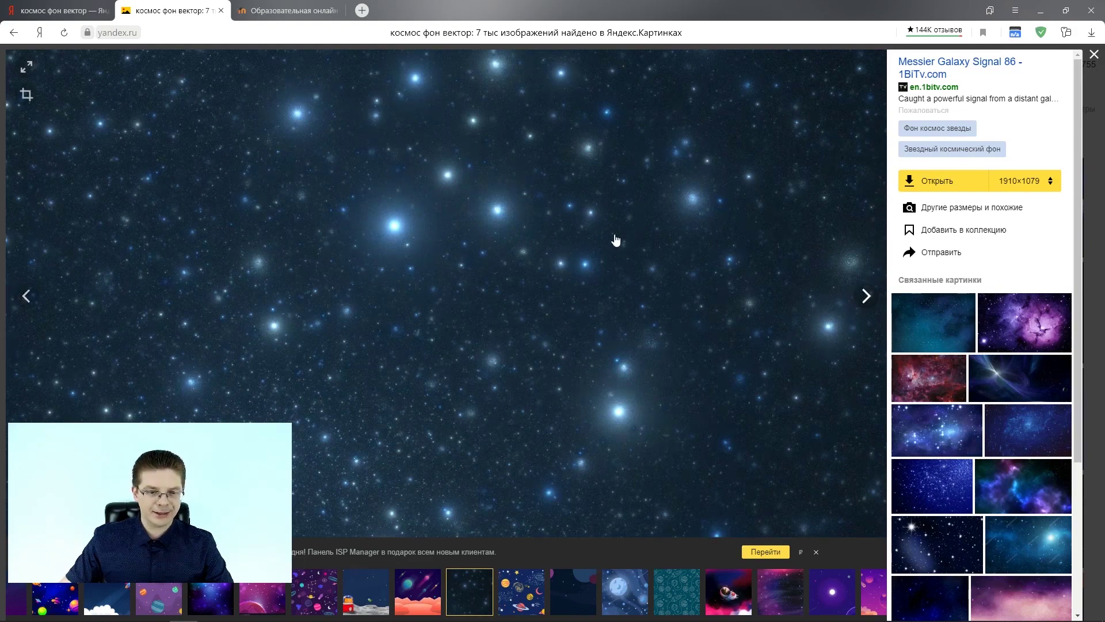
pyautogui.press('Escape')
pyautogui.moveTo(982, 293)
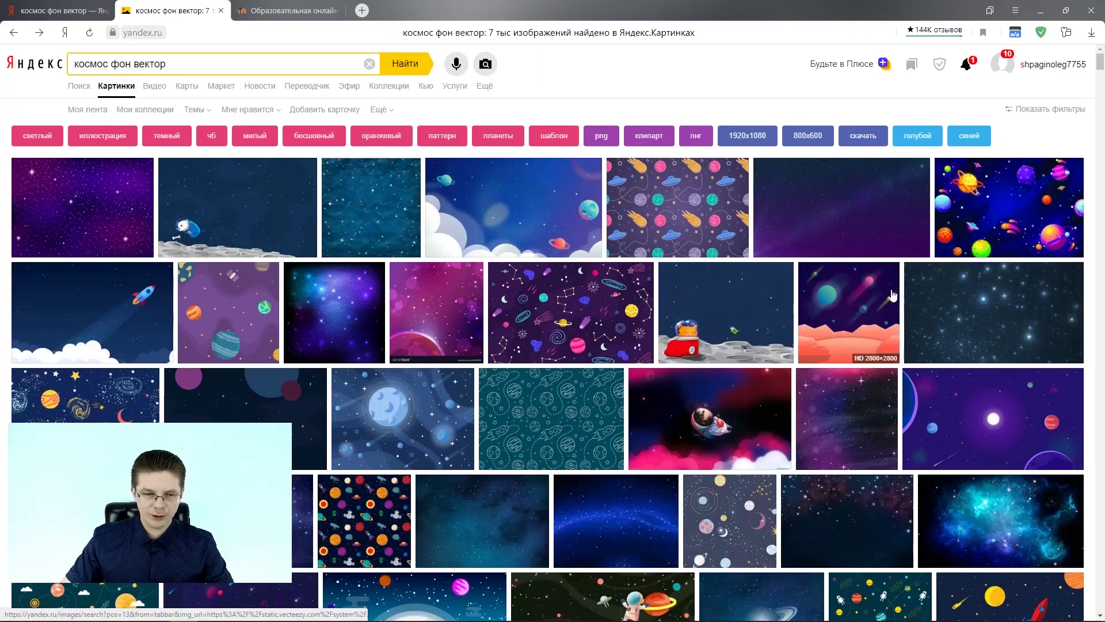
pyautogui.scroll(-5, 392, 238)
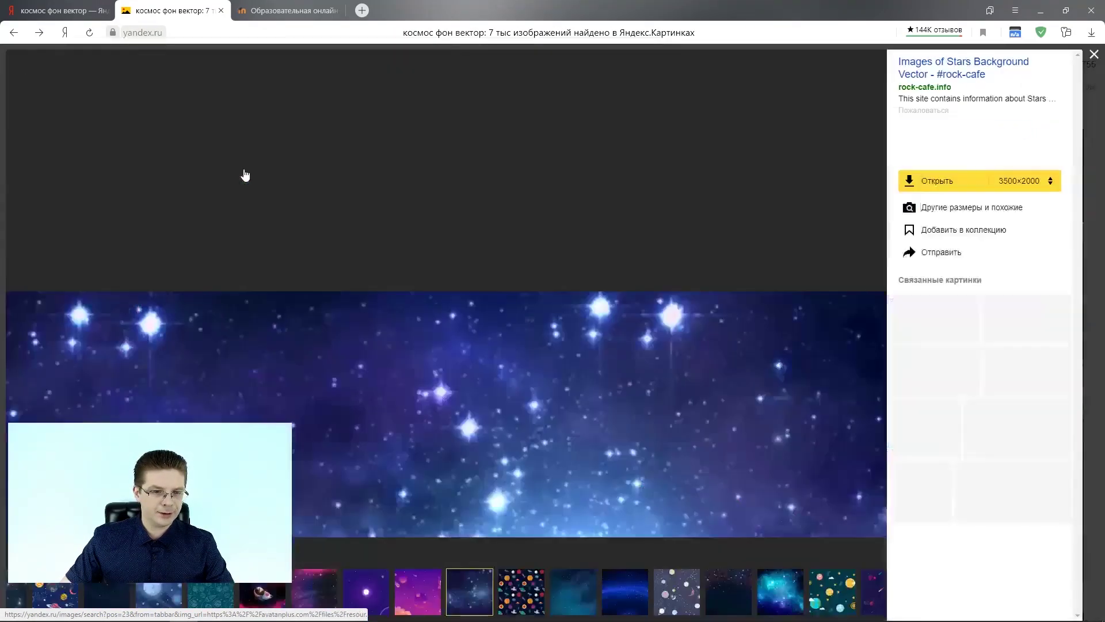
pyautogui.click(244, 175)
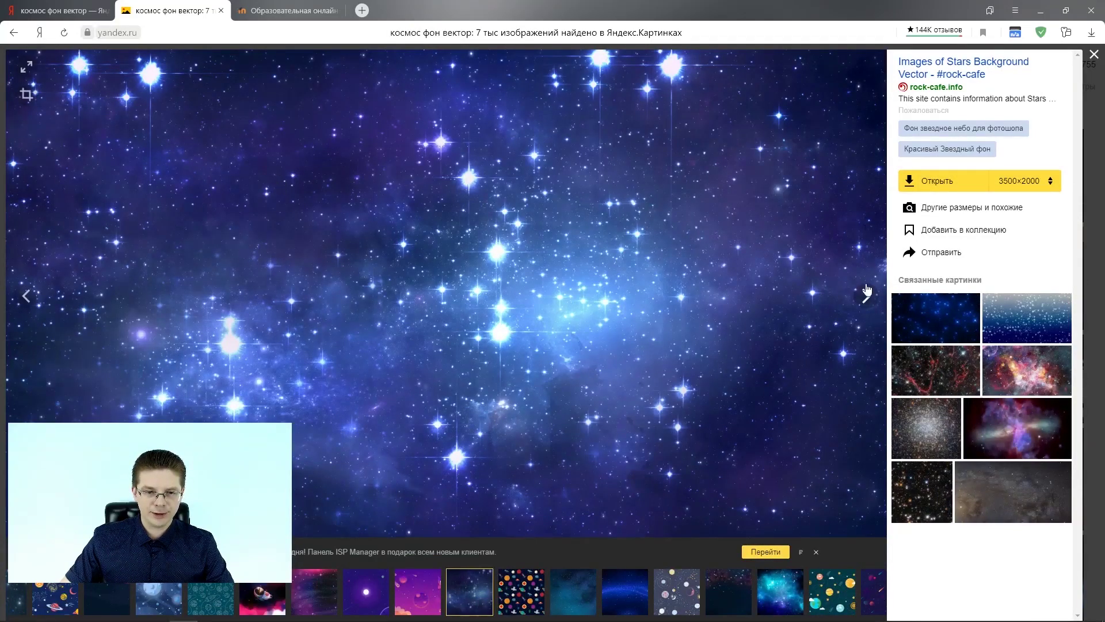
pyautogui.press('Escape')
pyautogui.scroll(-5, 931, 318)
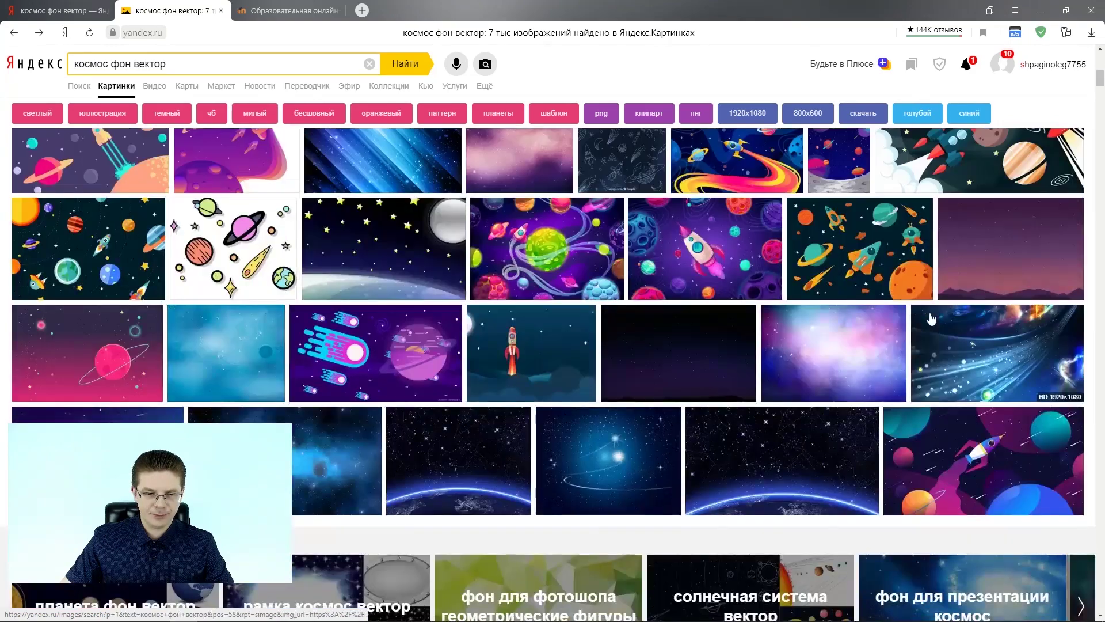
pyautogui.scroll(-1, 931, 319)
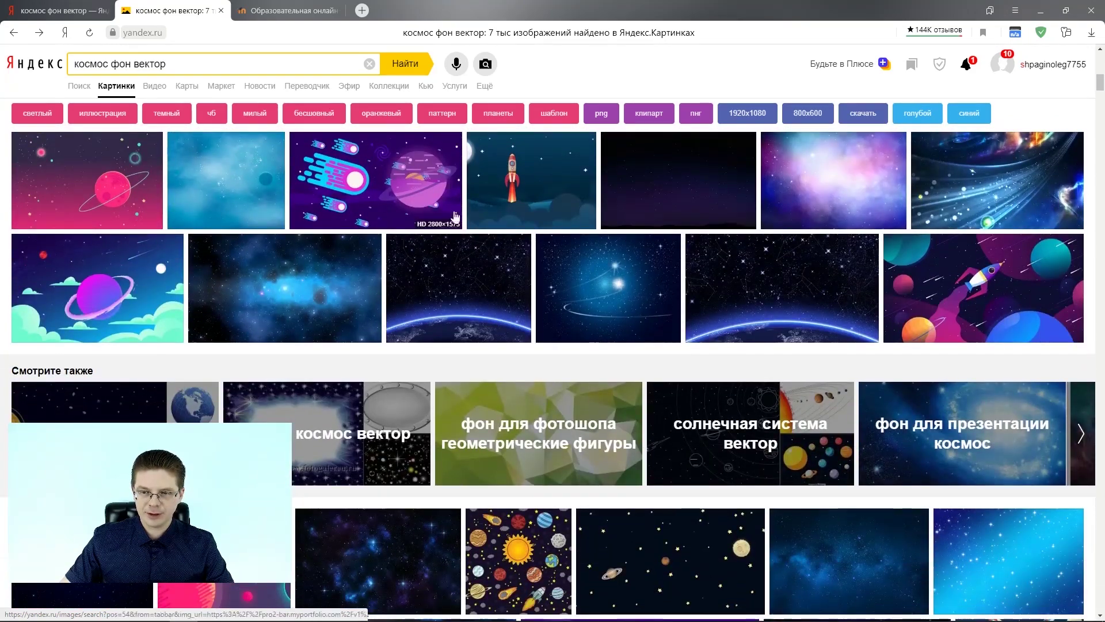
# - Refine the image search to "космос звезды фон вектор повторяющийся"
pyautogui.click(192, 65)
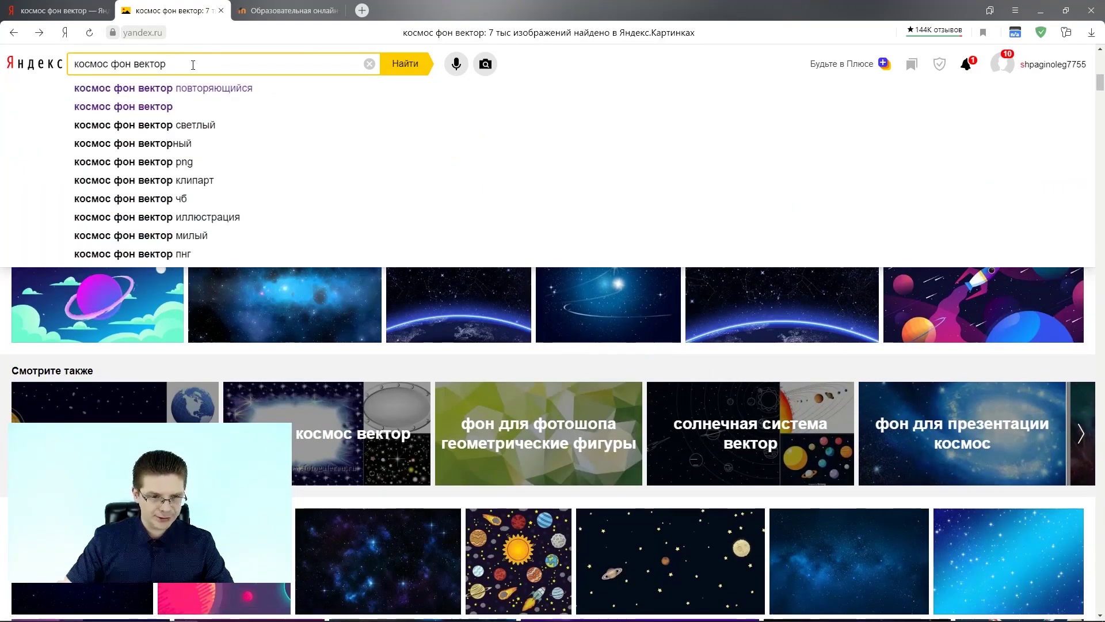
pyautogui.click(198, 89)
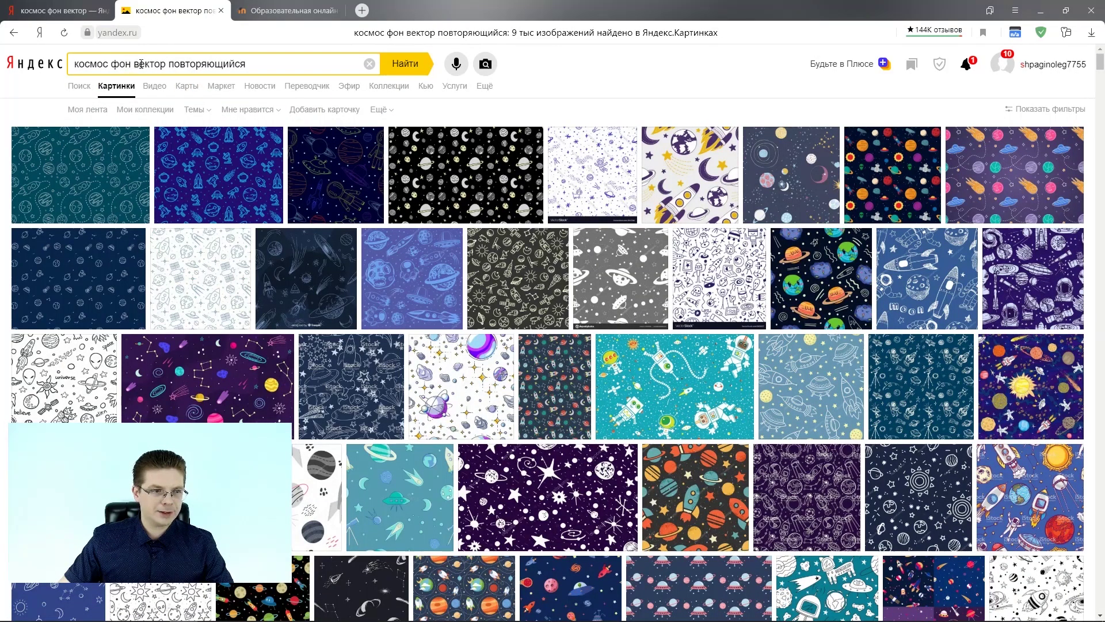
pyautogui.click(127, 65)
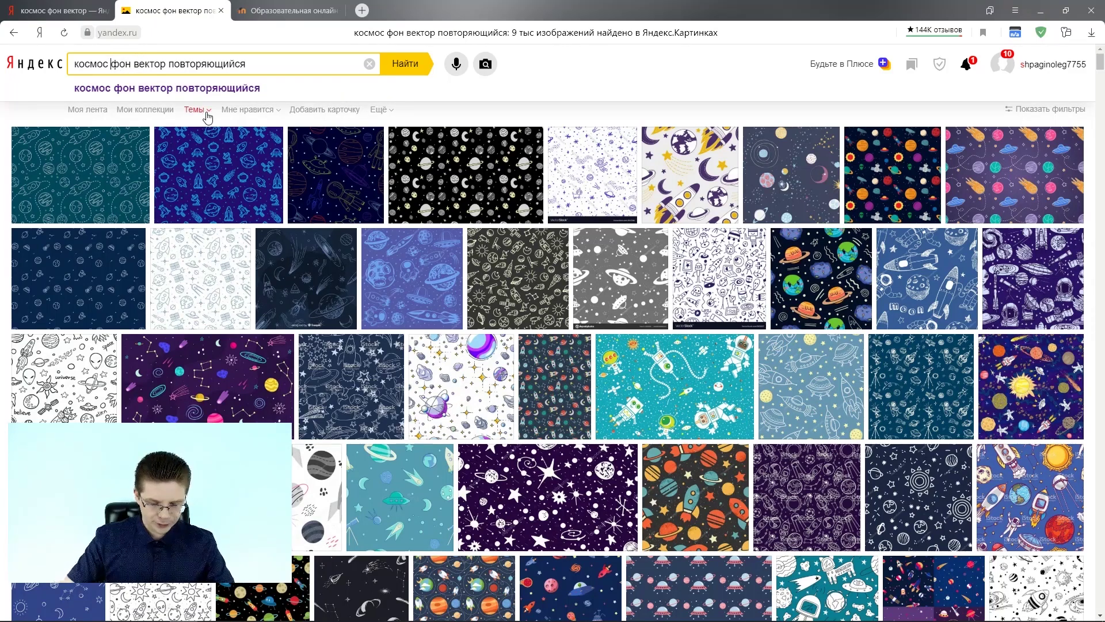
pyautogui.write('звезды')
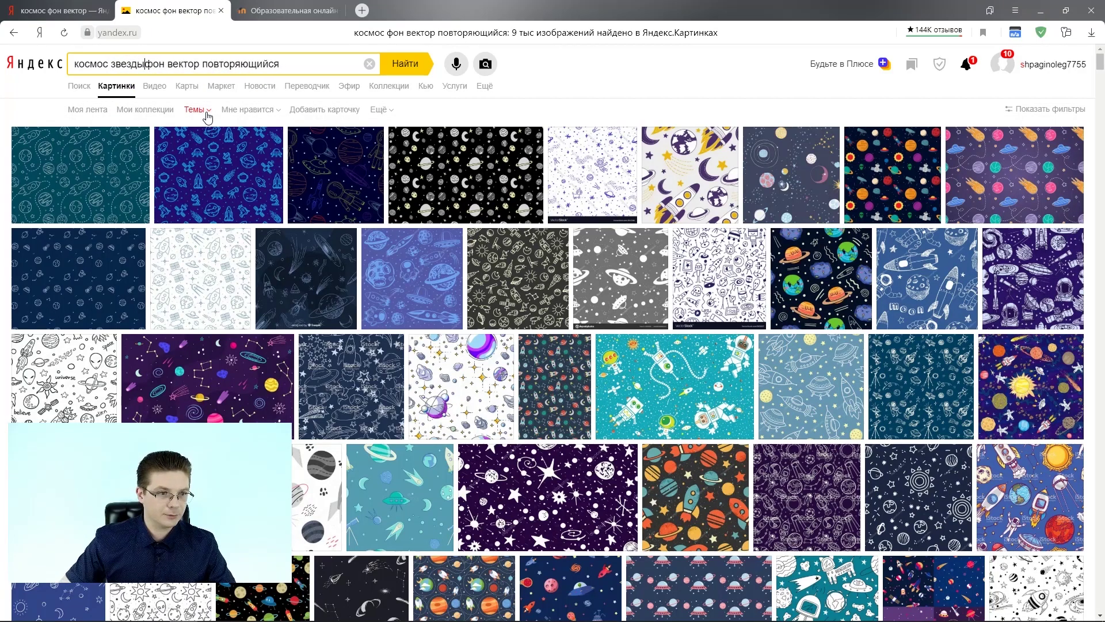
pyautogui.press('Return')
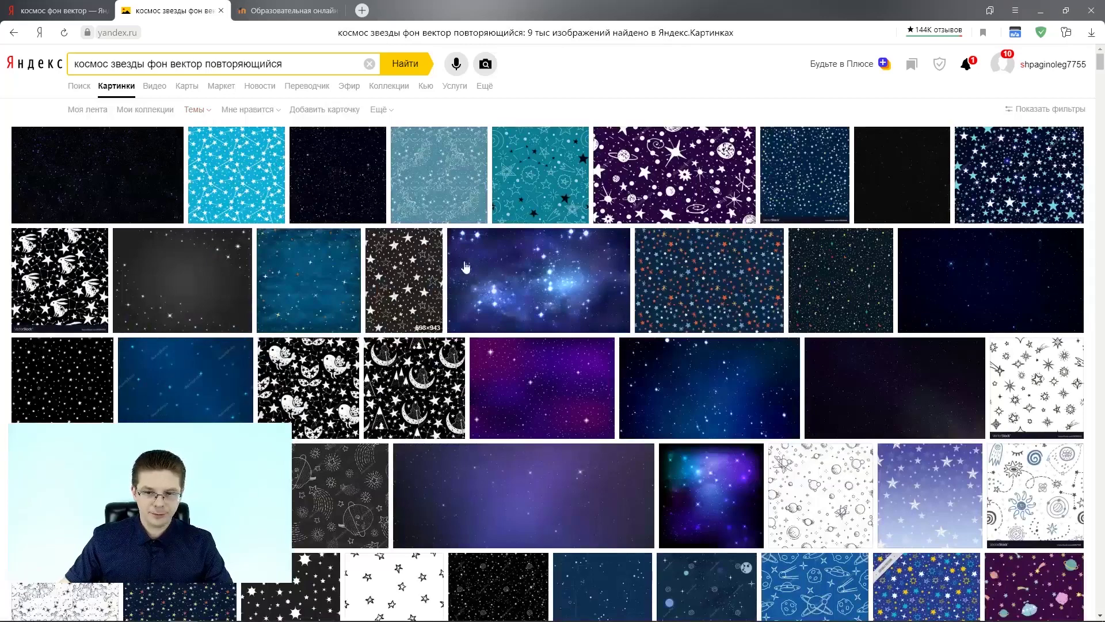
# - Save the purple Ultraviolet Galactic Background picture as a JPEG in a new folder "игра Космические стрелялки" inside "программы Scratch"
pyautogui.click(510, 388)
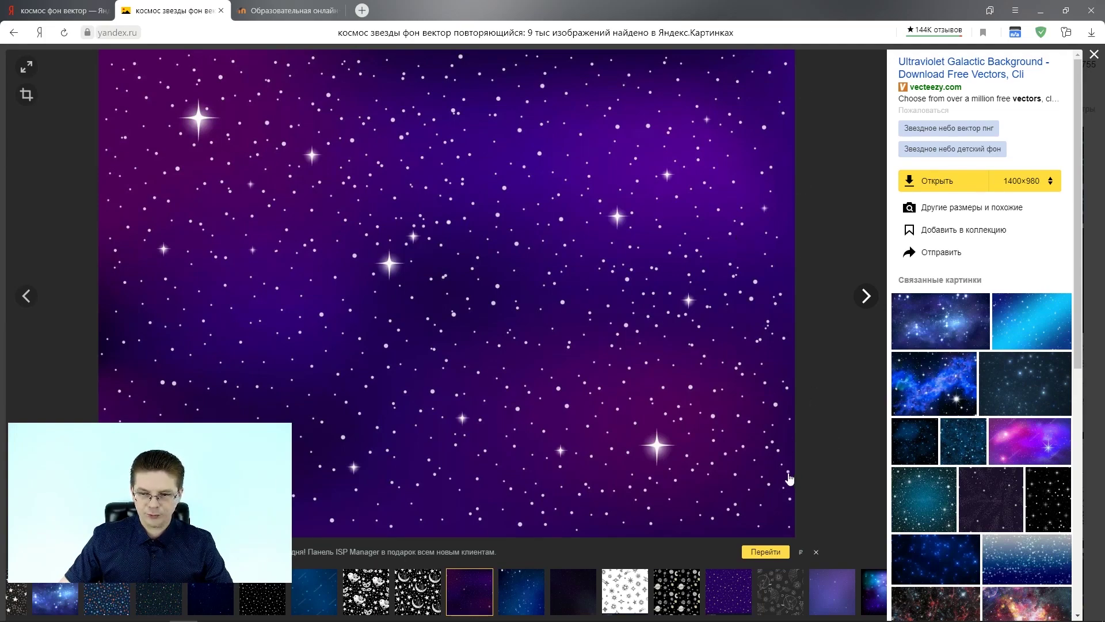
pyautogui.rightClick(671, 167)
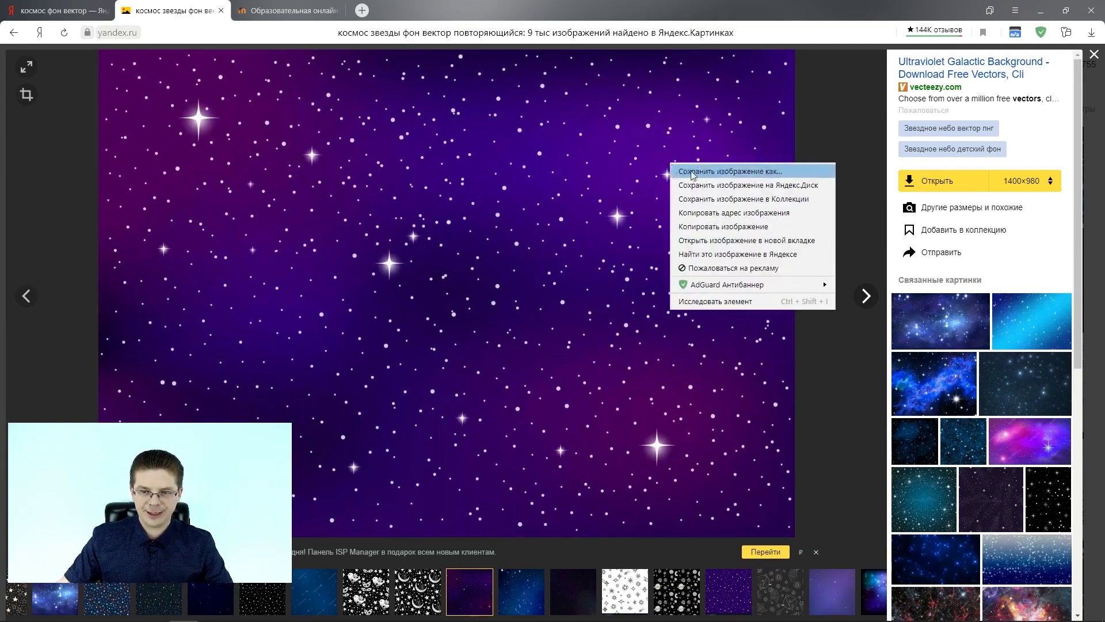
pyautogui.click(692, 171)
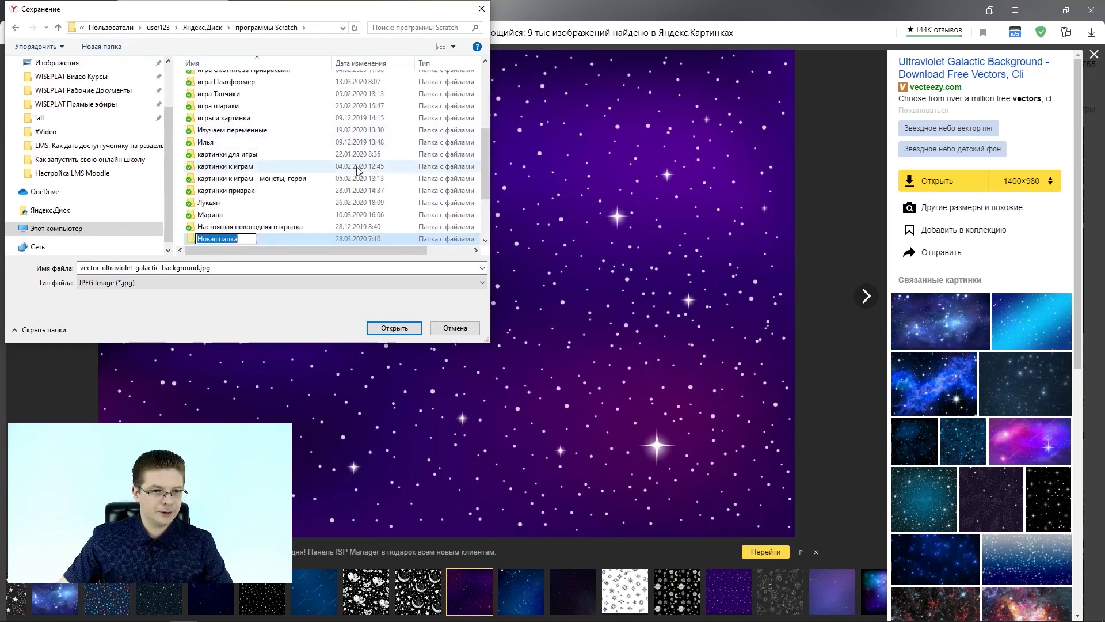
pyautogui.write('игра Космические')
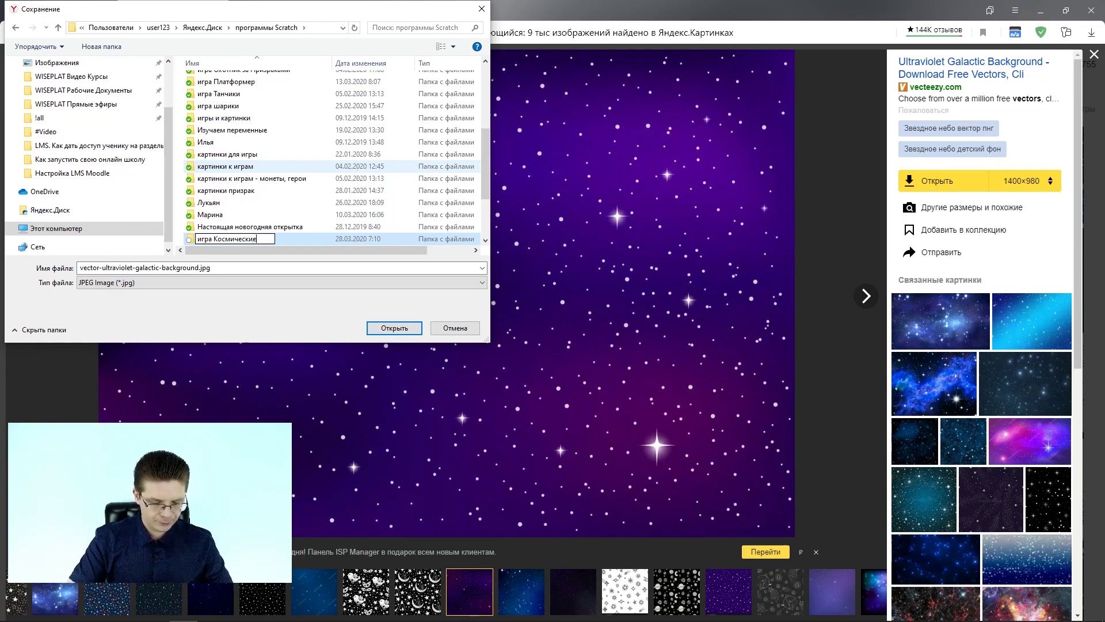
pyautogui.write(' стрелял')
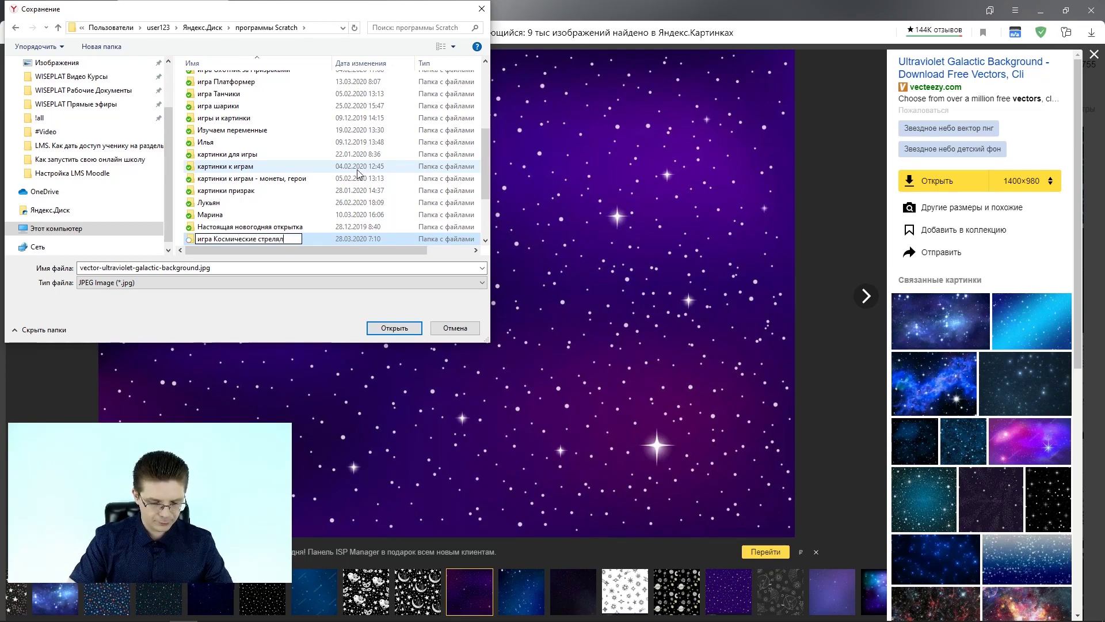
pyautogui.press('Return')
pyautogui.press('Return')
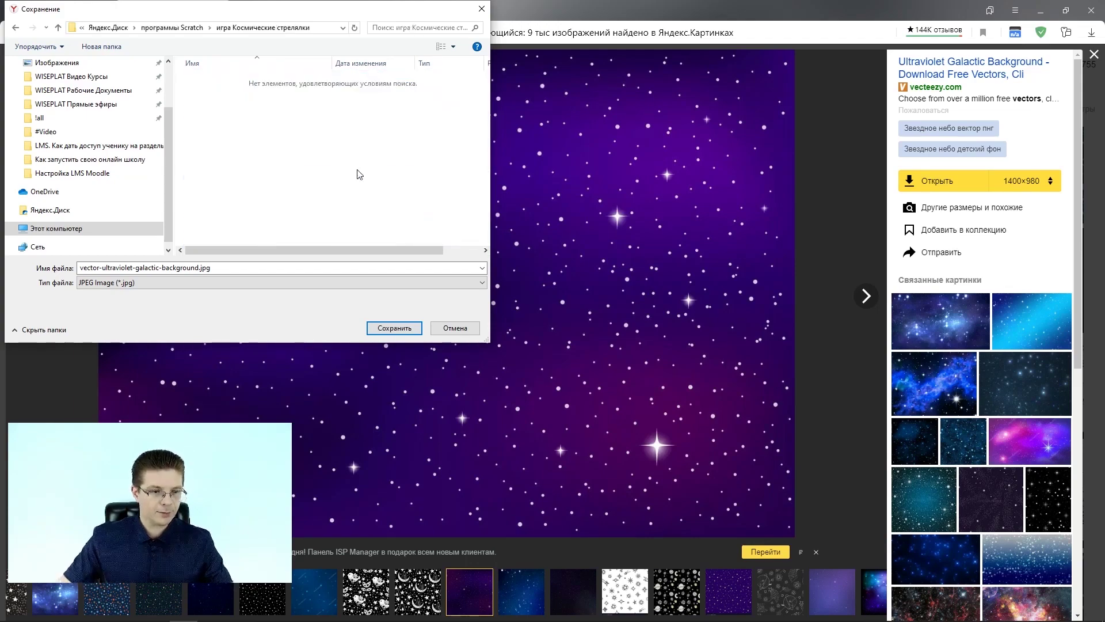
pyautogui.click(387, 328)
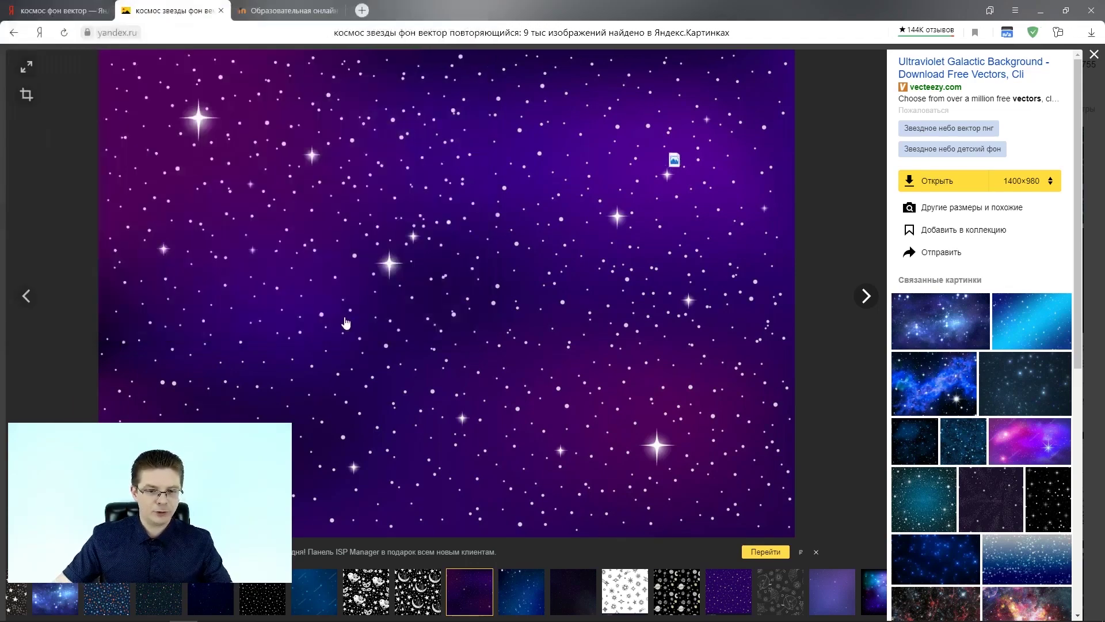
pyautogui.press('Escape')
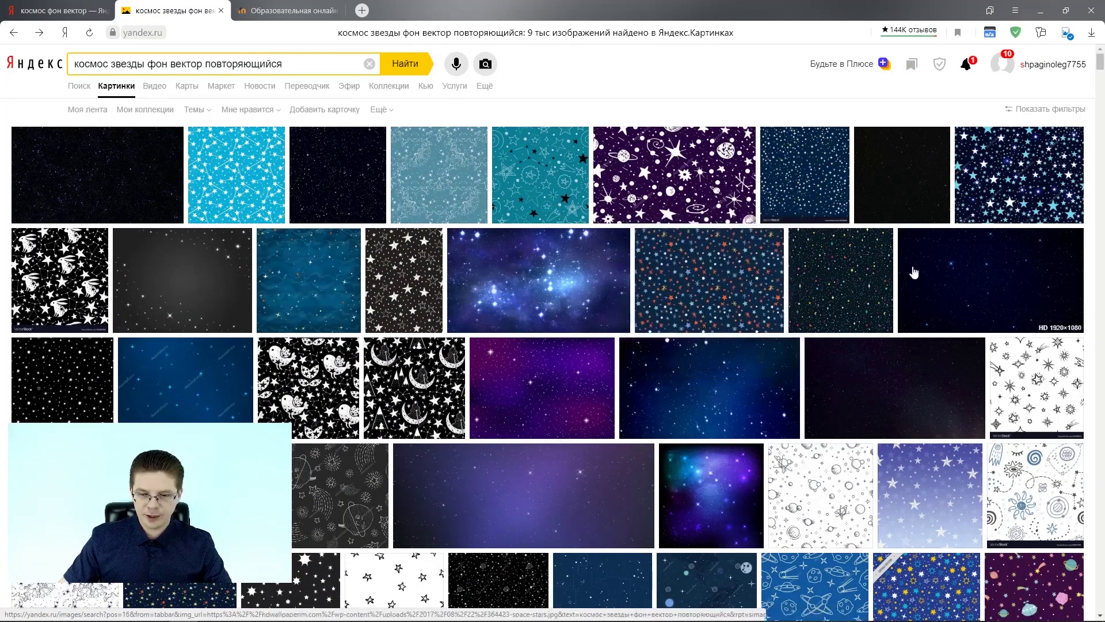
# - Look through further star background results and preview the dark 1920×1080 picture with bright white stars
pyautogui.scroll(-4, 861, 280)
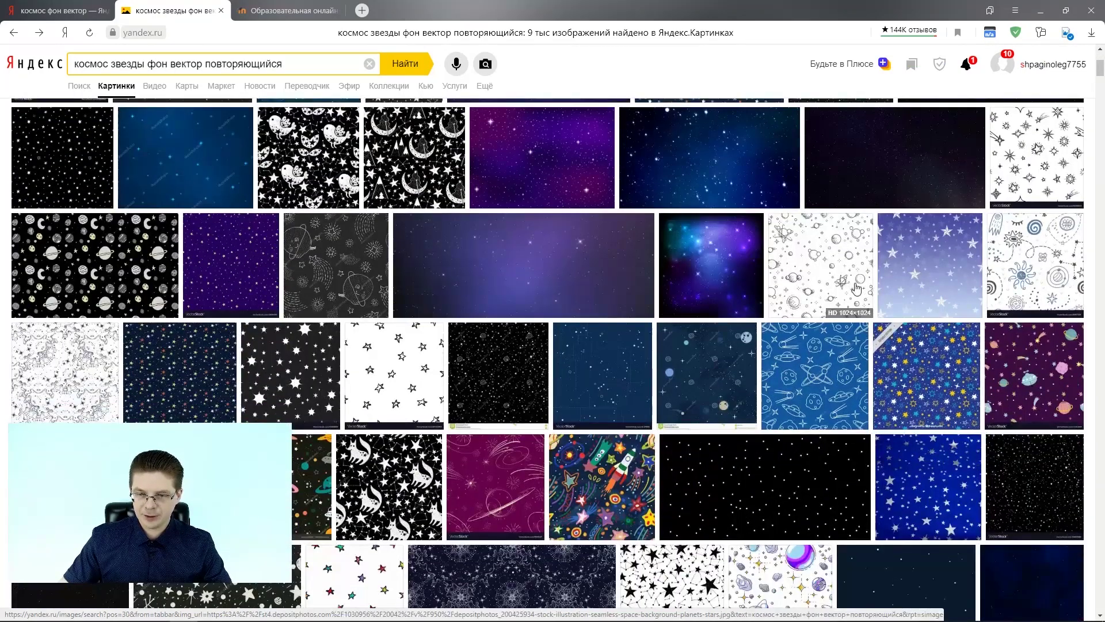
pyautogui.scroll(-2, 856, 288)
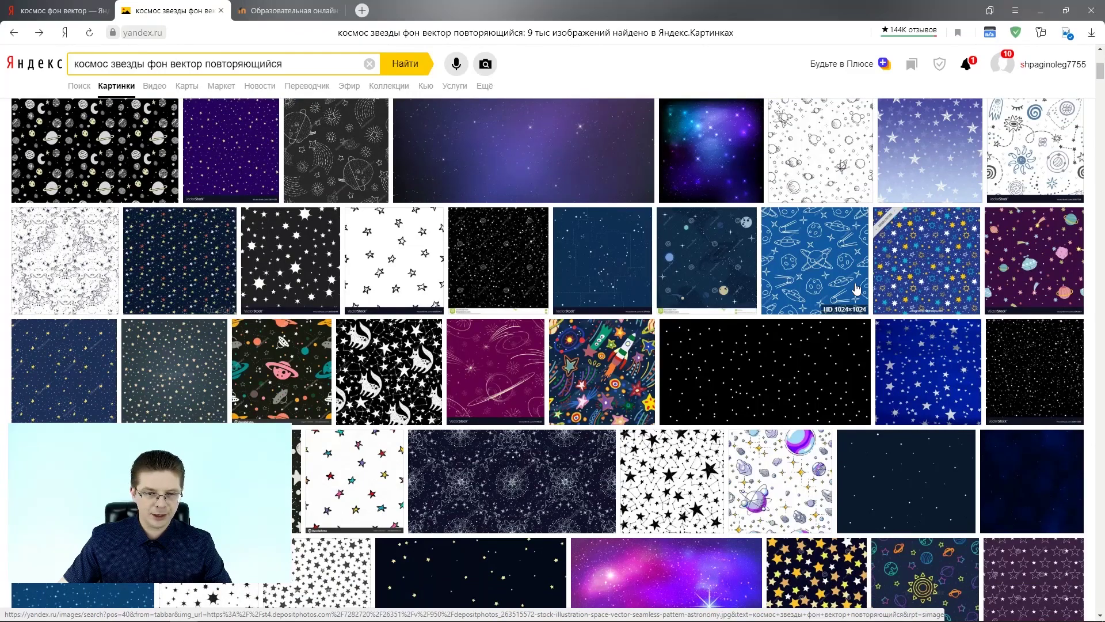
pyautogui.scroll(-10, 857, 289)
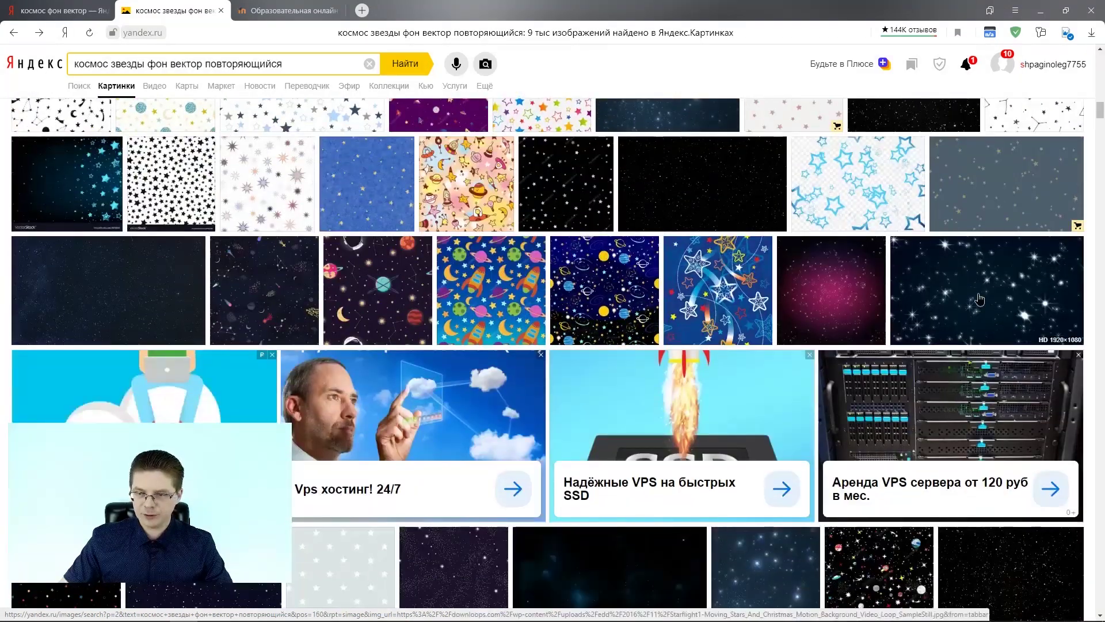
pyautogui.click(980, 298)
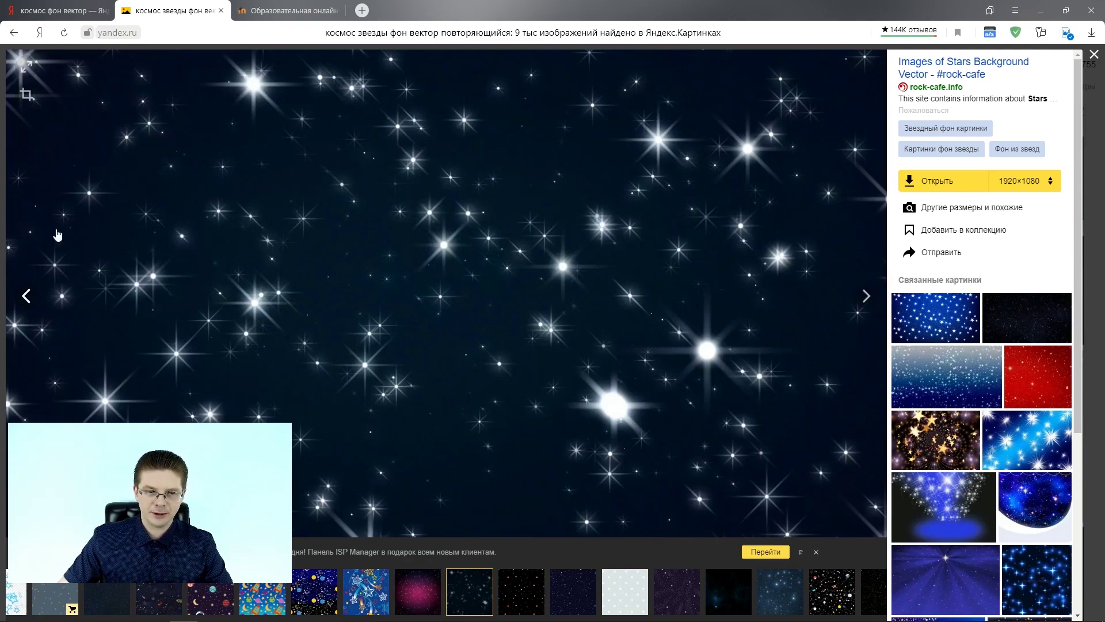
pyautogui.press('Escape')
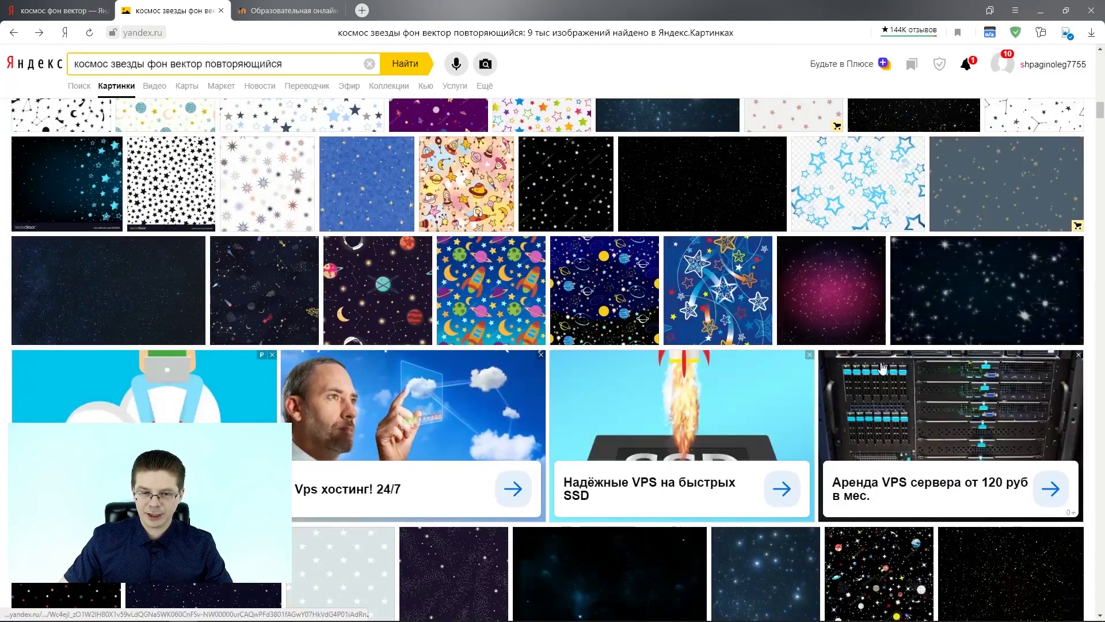
pyautogui.scroll(-4, 883, 367)
pyautogui.scroll(2, 901, 351)
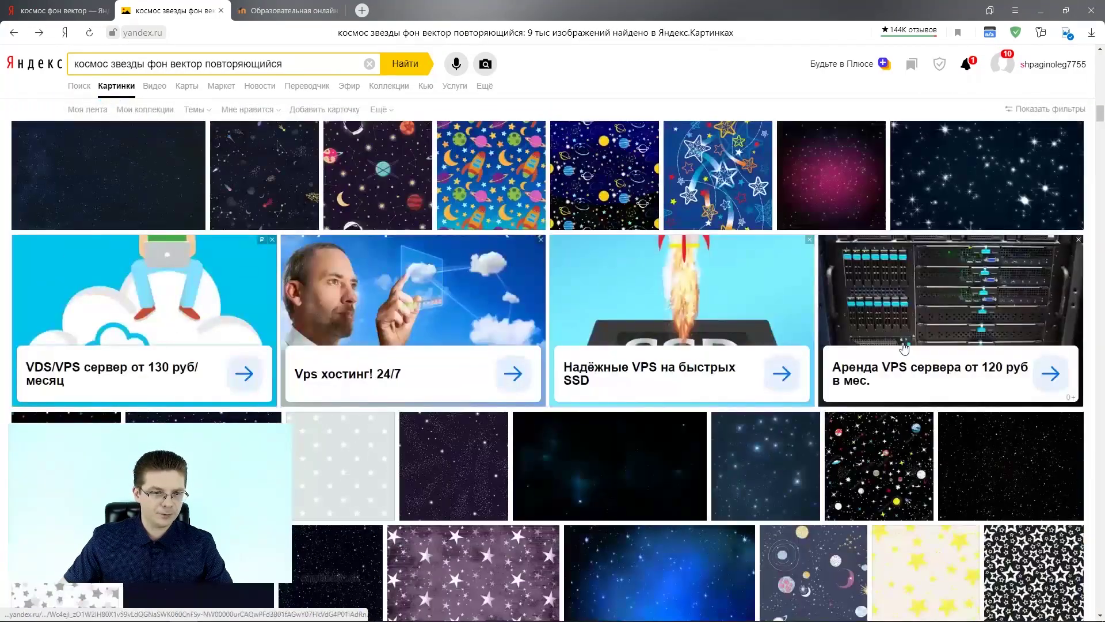
# - Save the 4500×4500 seamless night sky picture with constellations and comets as a JPEG in the "игра Космические стрелялки" folder
pyautogui.click(280, 193)
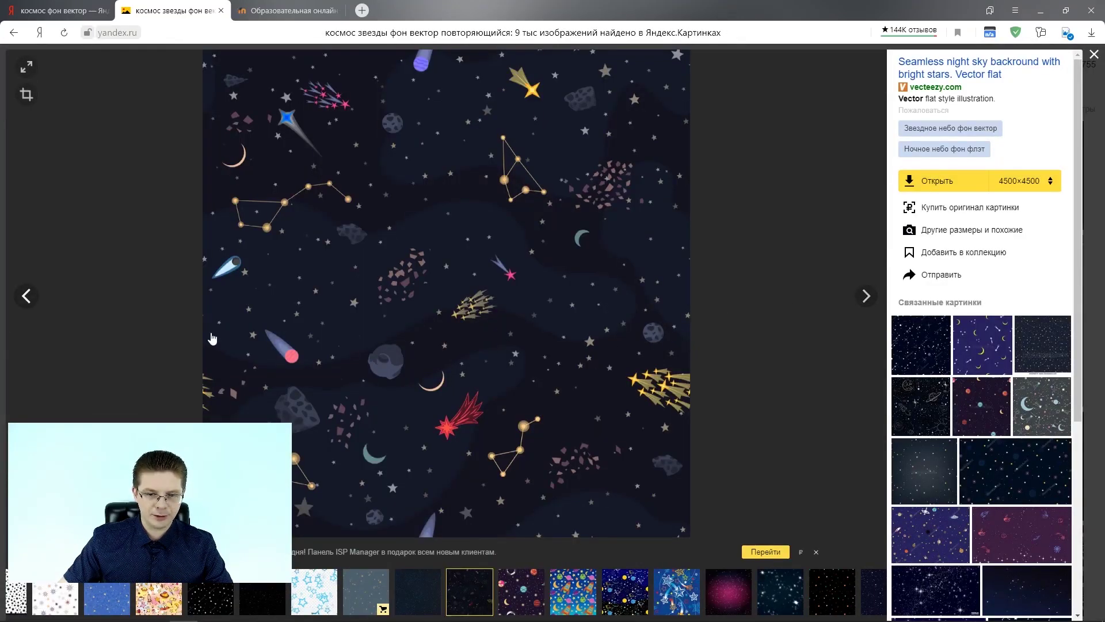
pyautogui.rightClick(557, 202)
pyautogui.click(584, 207)
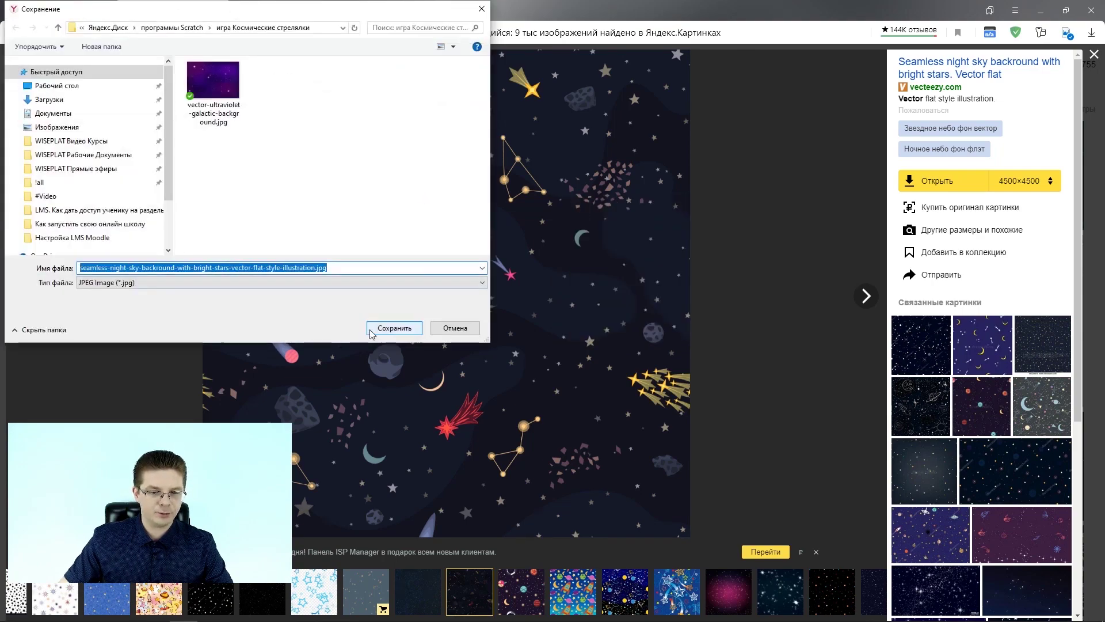
pyautogui.click(385, 329)
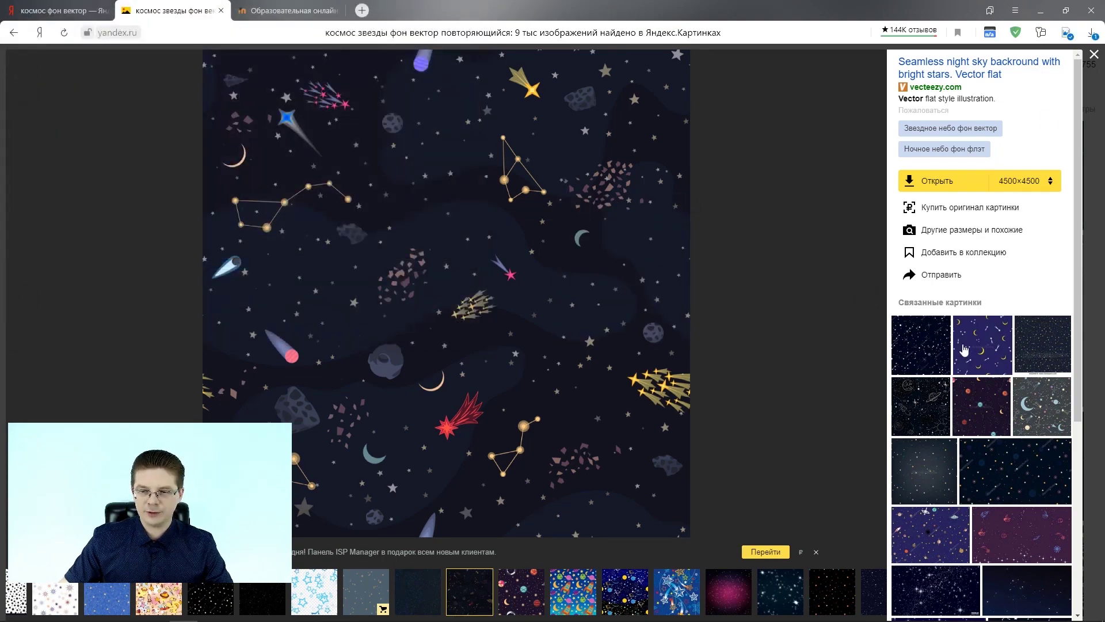
pyautogui.click(982, 339)
pyautogui.press('Escape')
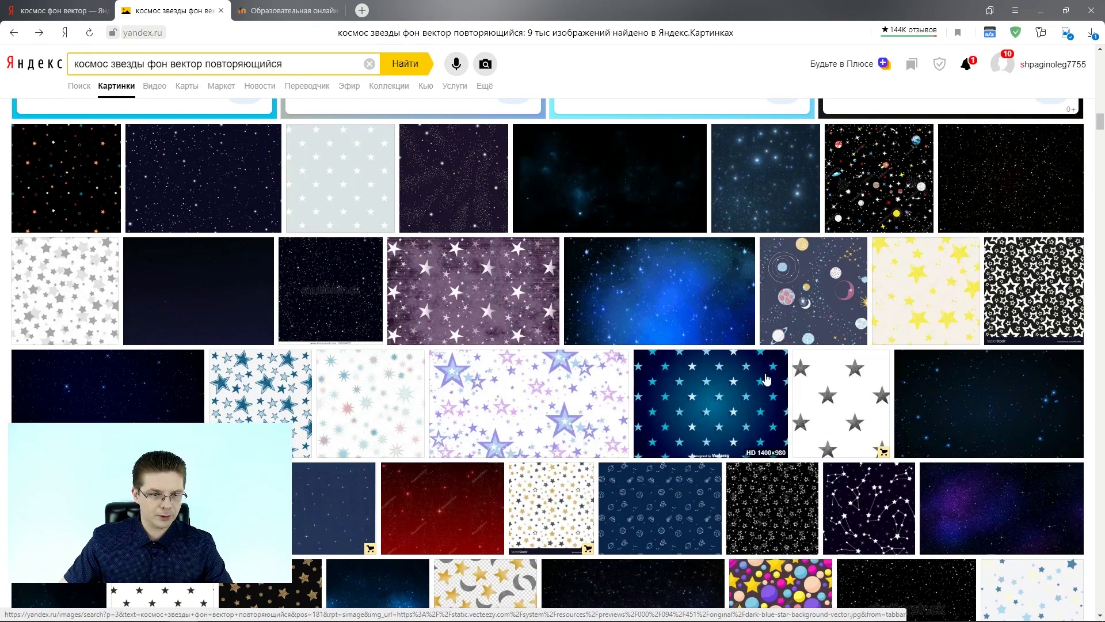
# - Preview the 7500×5250 dark starfield with white dots and examine more repeating star backgrounds in the results
pyautogui.click(224, 149)
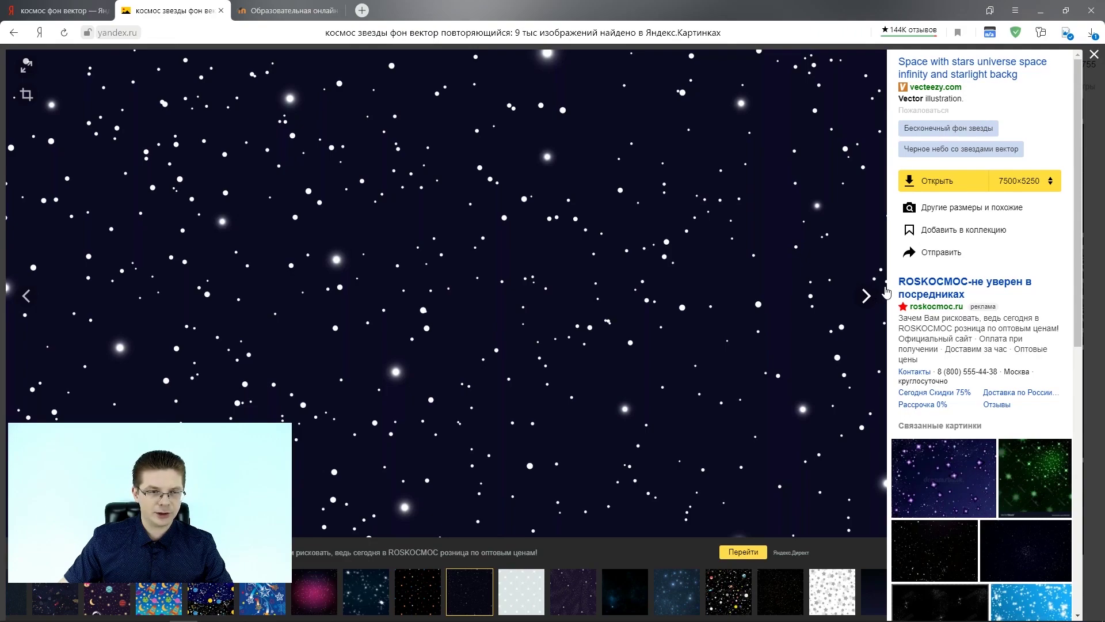
pyautogui.press('Escape')
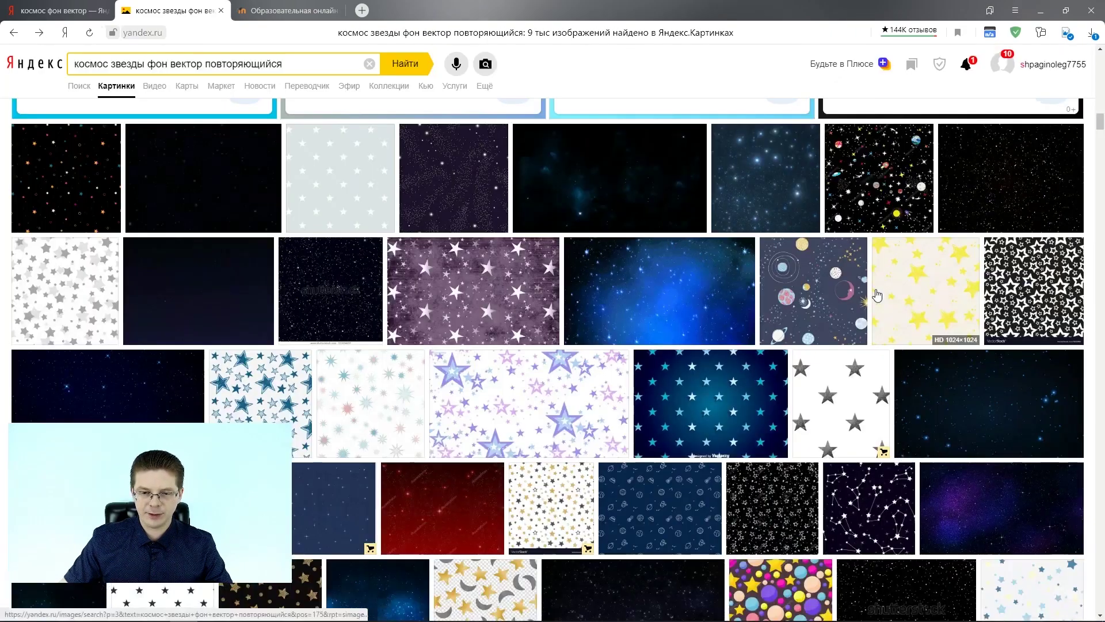
pyautogui.scroll(-5, 735, 324)
pyautogui.scroll(-5, 735, 324)
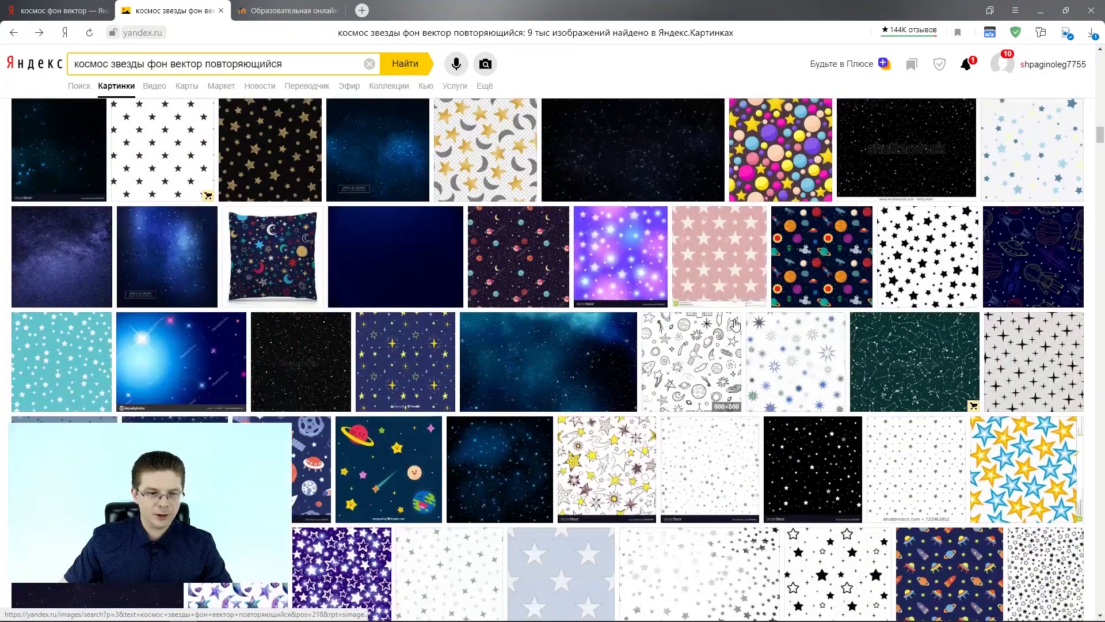
pyautogui.scroll(-3, 755, 300)
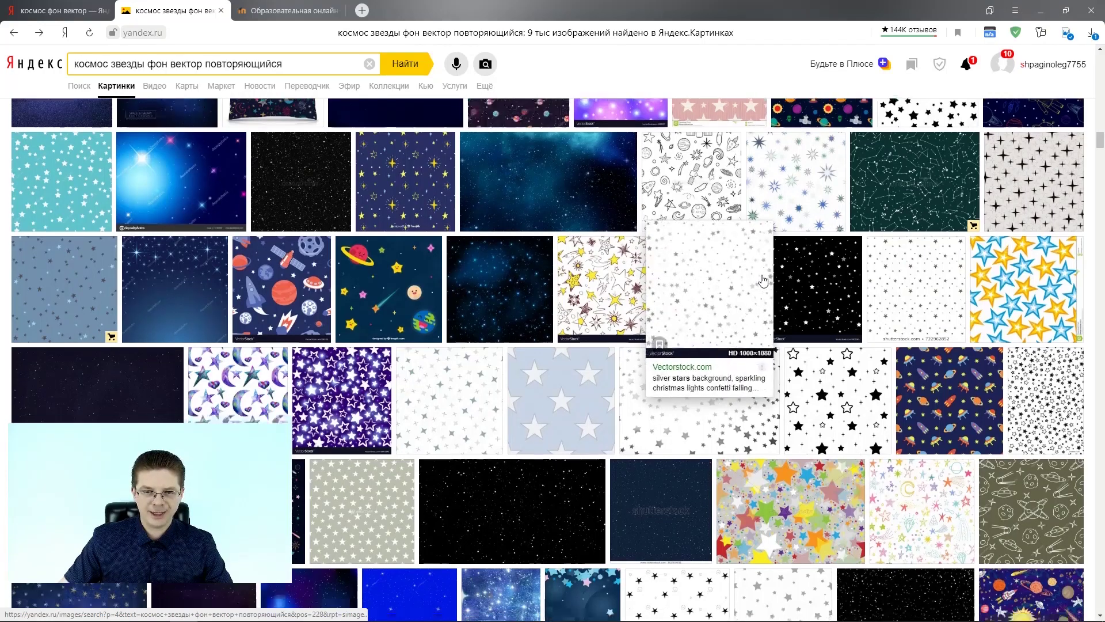
pyautogui.scroll(-3, 766, 268)
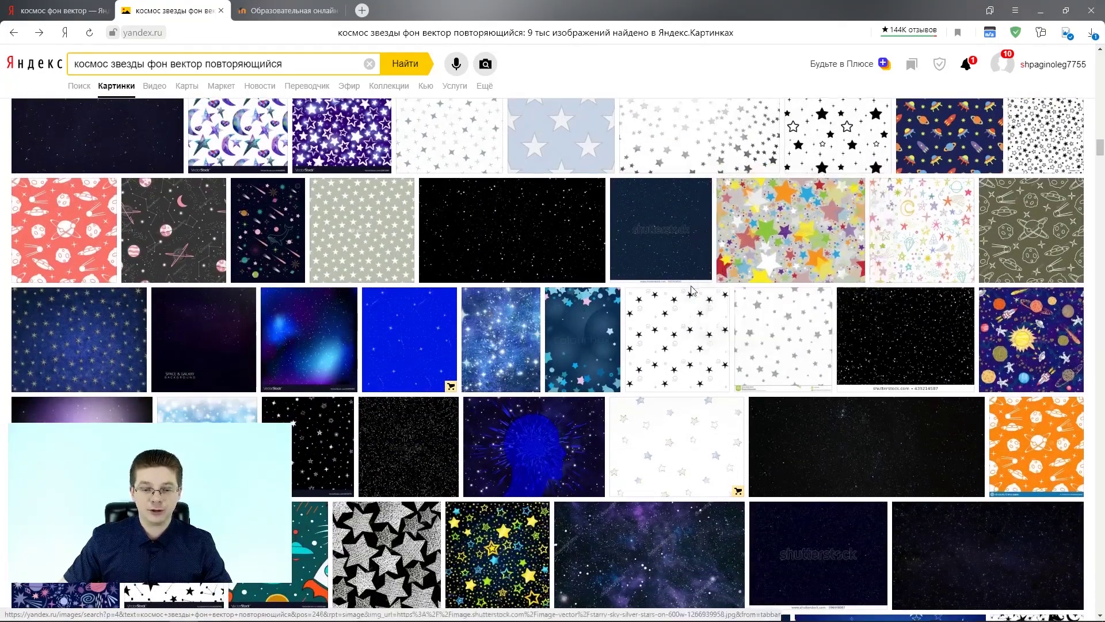
# - Look through further repeating star backgrounds in the image results
pyautogui.scroll(-3, 693, 288)
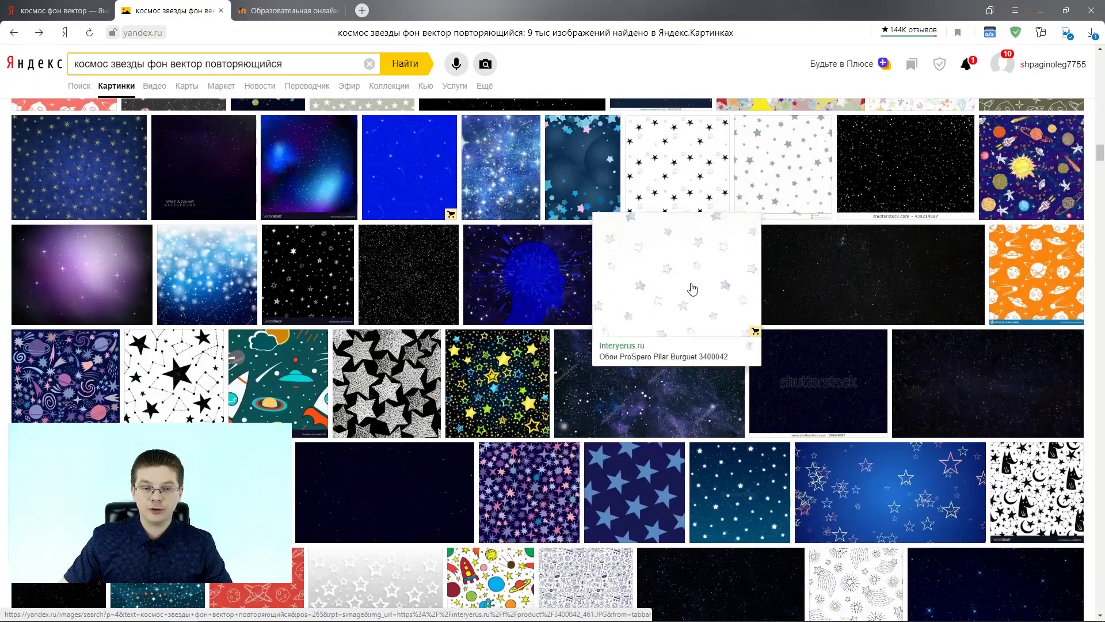
pyautogui.scroll(-3, 692, 288)
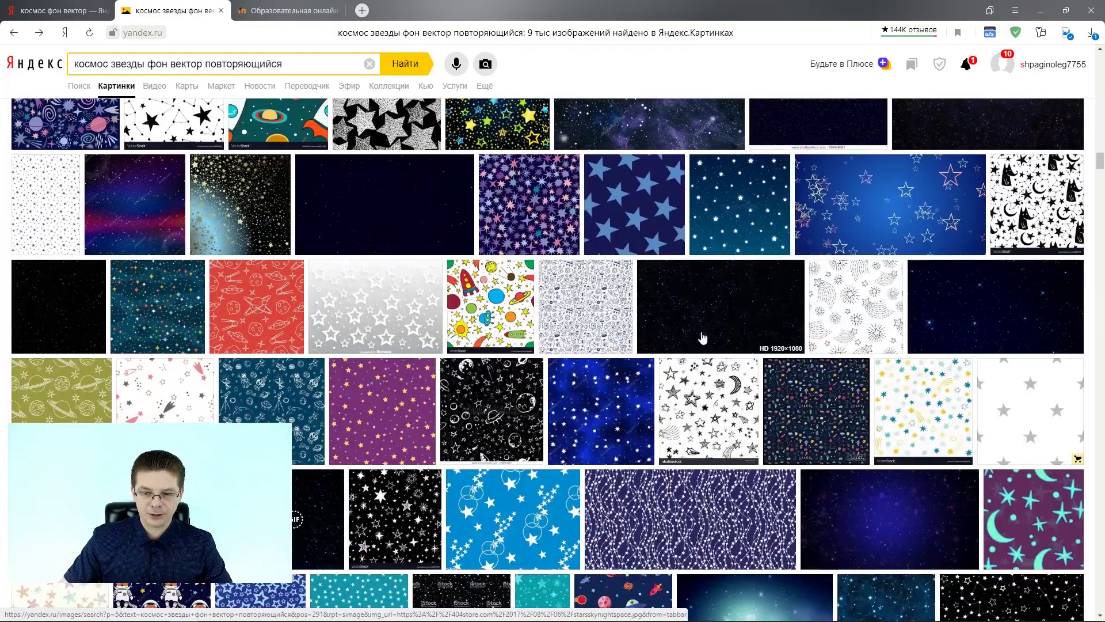
pyautogui.moveTo(744, 285)
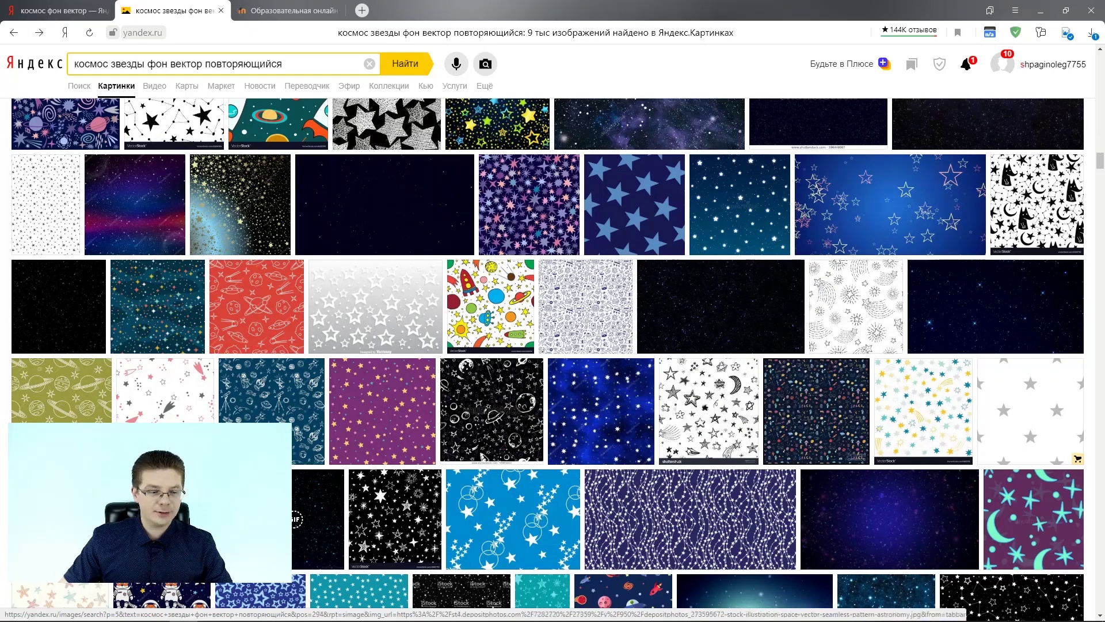
# - Switch to Scratch and upload the seamless night sky picture from the "игра Космические стрелялки" folder as a costume of Спрайт 1
pyautogui.click(1040, 10)
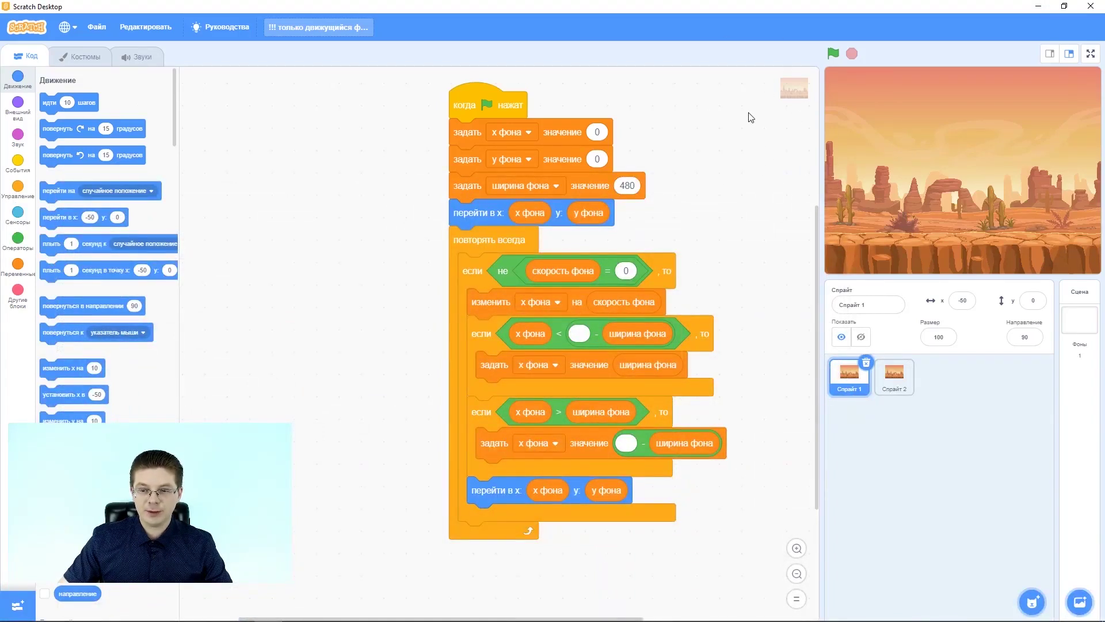
pyautogui.click(68, 58)
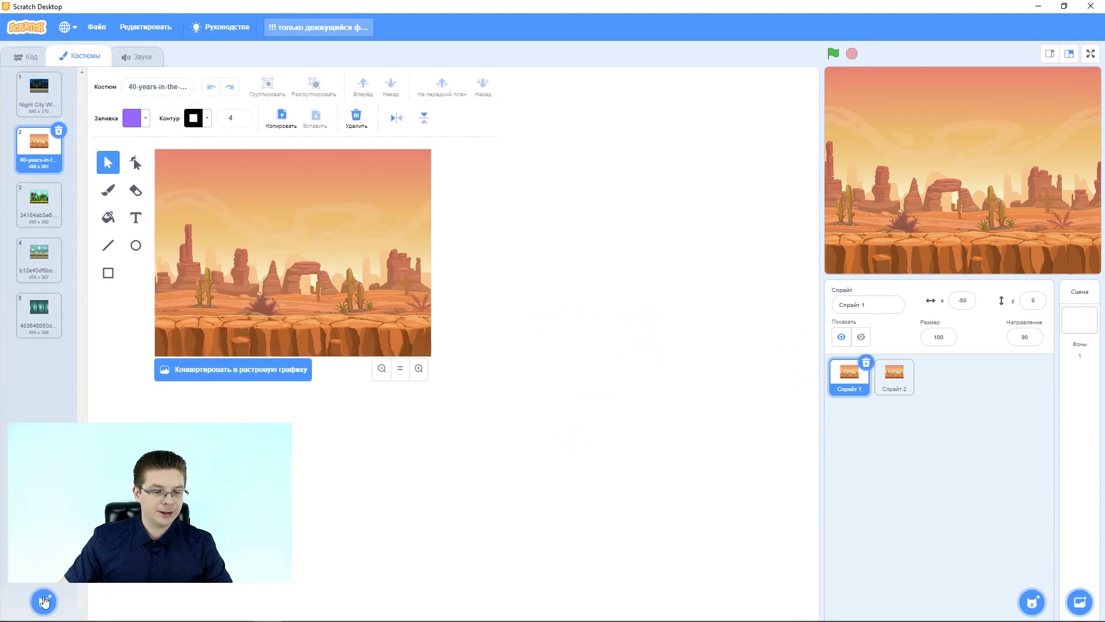
pyautogui.moveTo(42, 604)
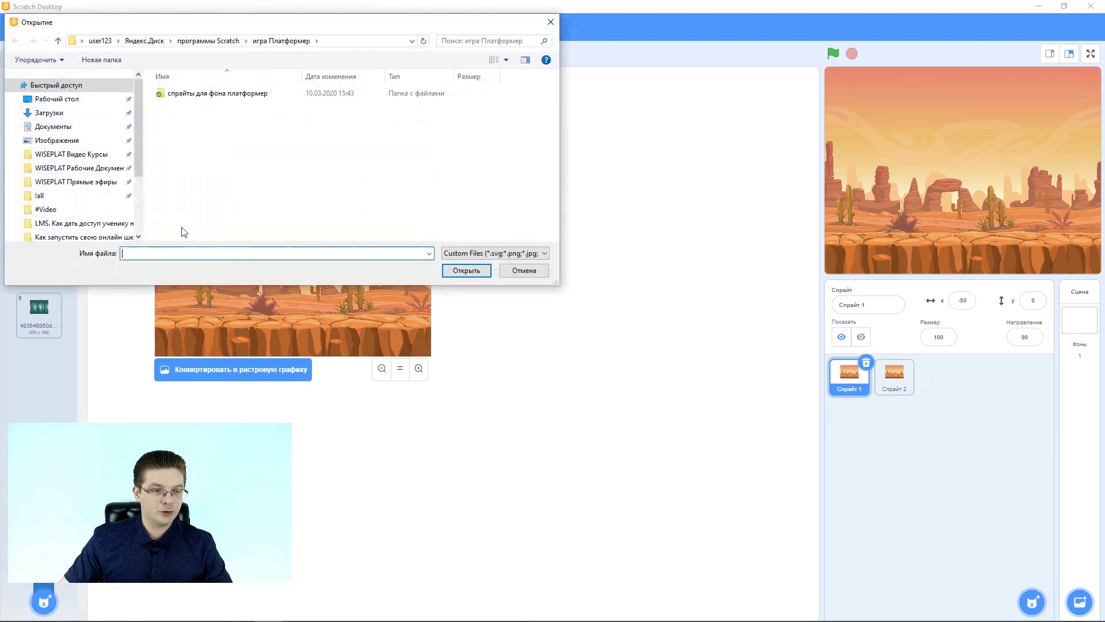
pyautogui.click(224, 41)
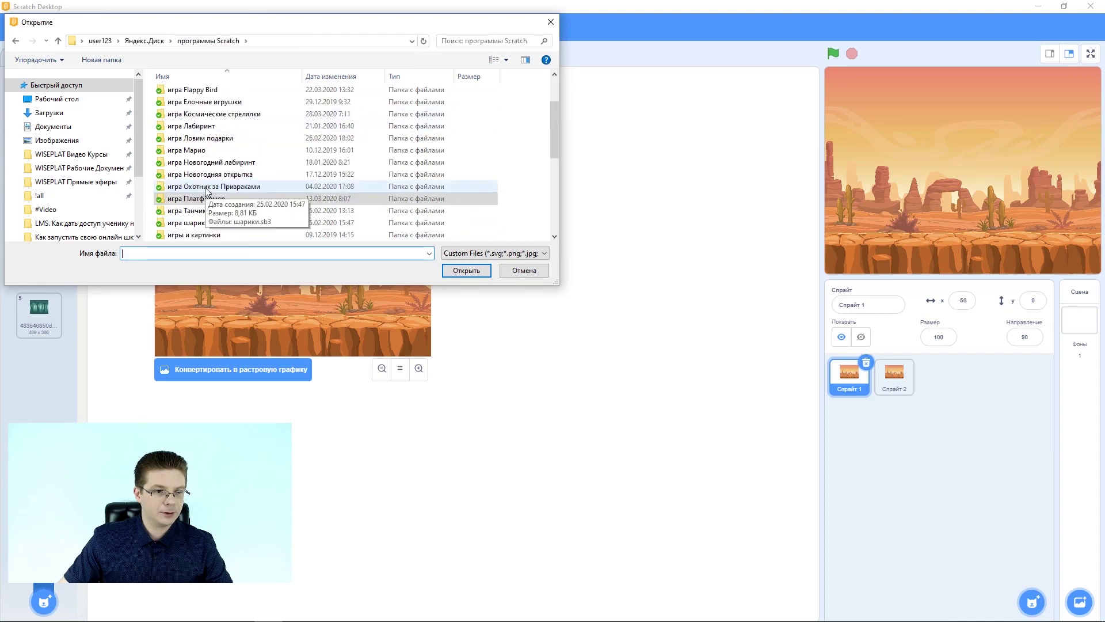
pyautogui.doubleClick(206, 114)
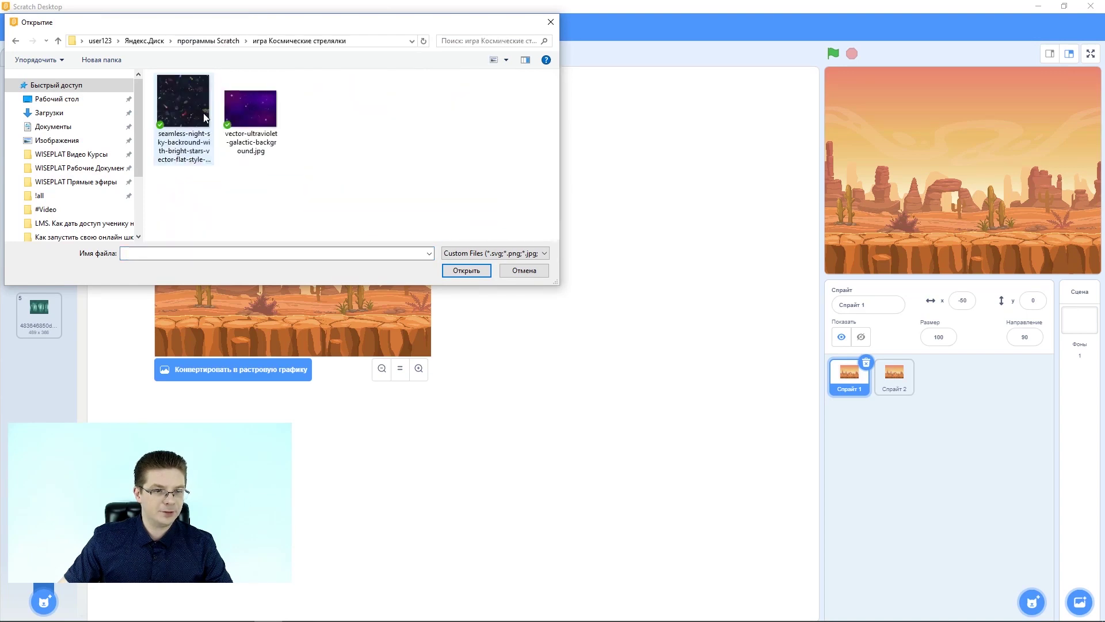
pyautogui.doubleClick(180, 104)
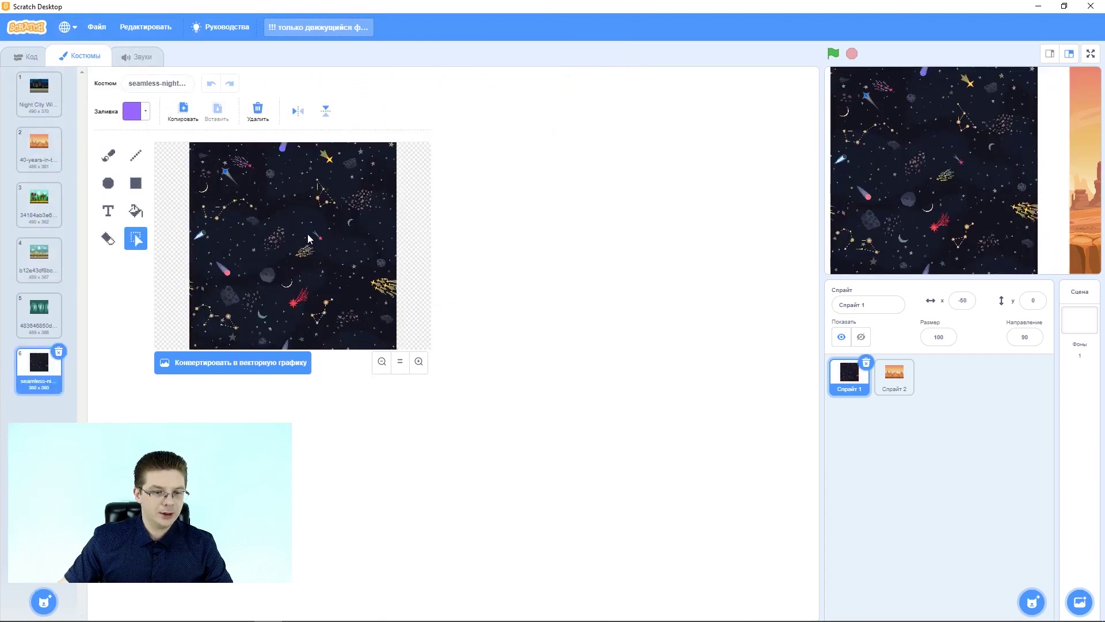
# - Convert the night sky costume to vector graphics and enlarge it to about 481×481 so that it spans the canvas width
pyautogui.click(226, 369)
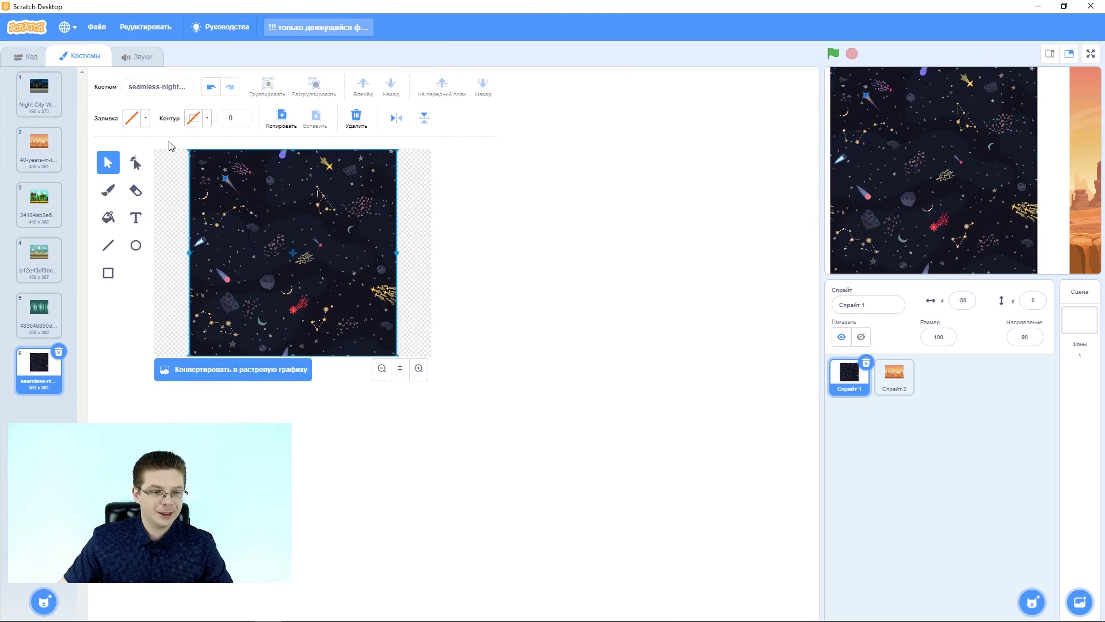
pyautogui.moveTo(185, 150); pyautogui.dragTo(153, 124)
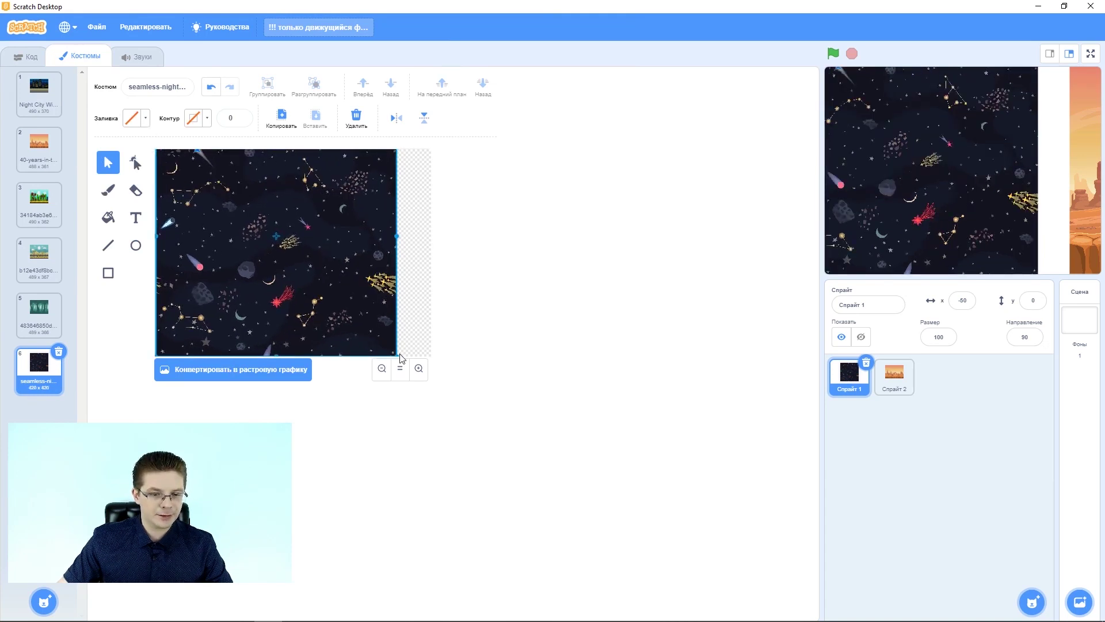
pyautogui.moveTo(396, 355); pyautogui.dragTo(437, 403)
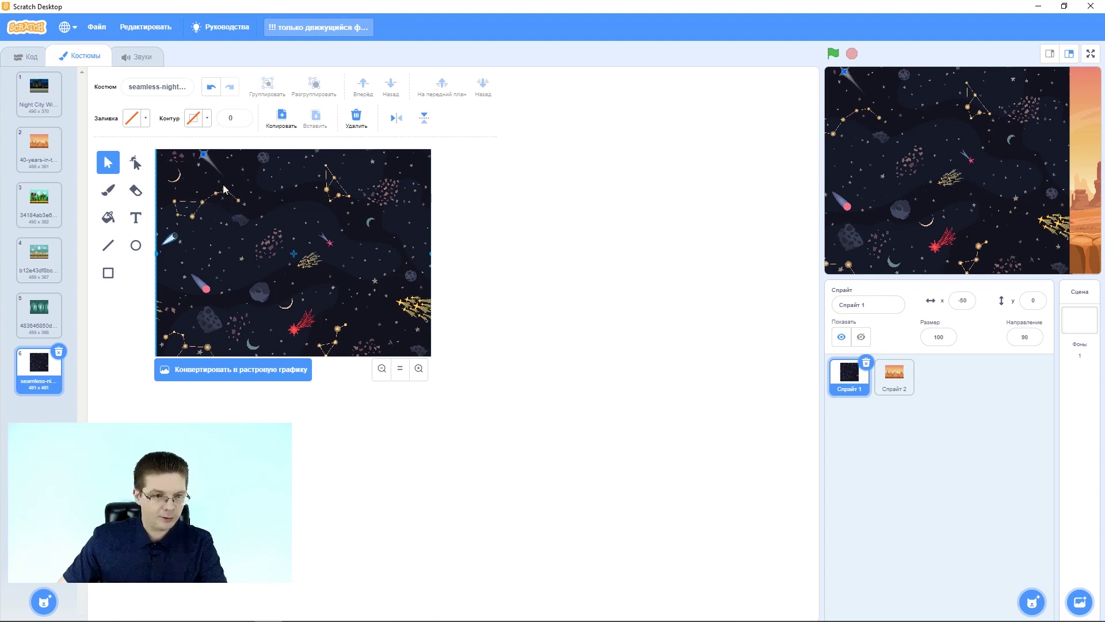
pyautogui.moveTo(213, 192); pyautogui.dragTo(211, 190)
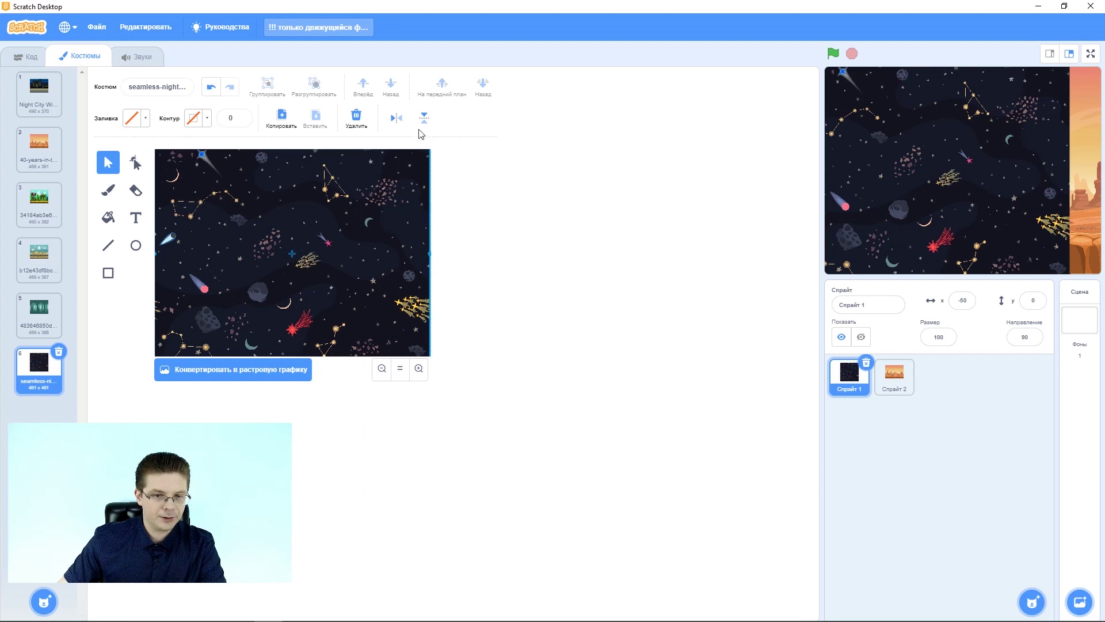
# - Shift the night sky picture down to expose its upper edge, align it with the canvas sides and enlarge it to about 484×484
pyautogui.moveTo(266, 179); pyautogui.dragTo(273, 238)
pyautogui.press('Left')
pyautogui.press('Left')
pyautogui.press('Left')
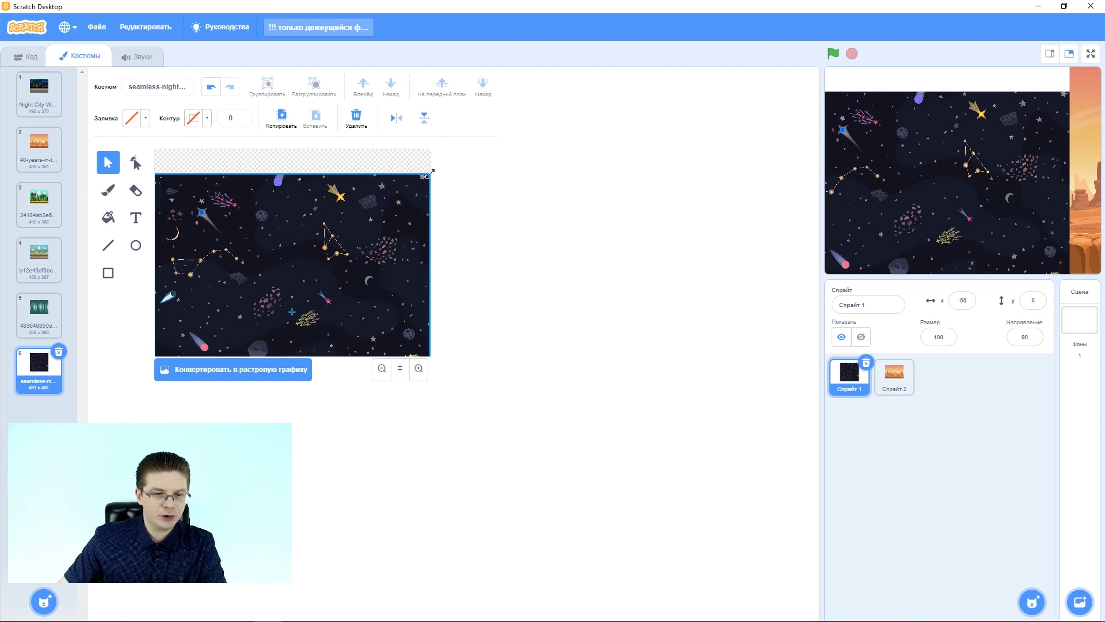
pyautogui.moveTo(431, 173); pyautogui.dragTo(432, 170)
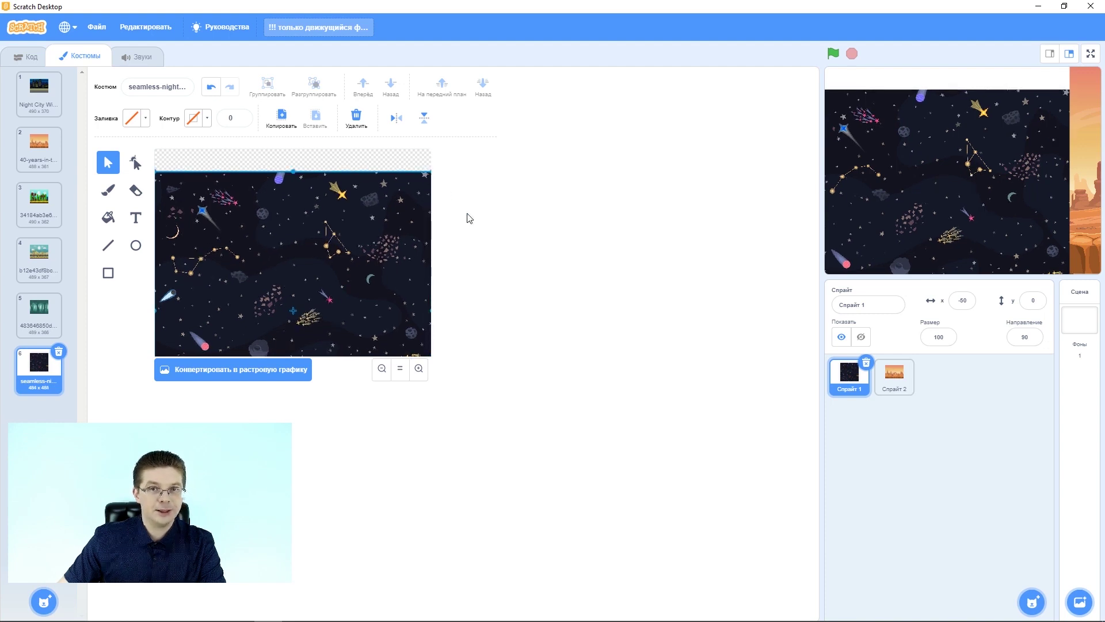
# - Nudge the night sky picture upward until it covers the whole canvas
pyautogui.press('Up')
pyautogui.press('Up')
pyautogui.press('Up')
pyautogui.press('Up')
pyautogui.press('Up')
pyautogui.press('Up')
pyautogui.press('Up')
pyautogui.press('Up')
pyautogui.press('Up')
pyautogui.press('Up')
pyautogui.press('Up')
pyautogui.press('Up')
pyautogui.press('Up')
pyautogui.press('Up')
pyautogui.press('Up')
pyautogui.press('Up')
pyautogui.press('Up')
pyautogui.press('Up')
pyautogui.press('Up')
pyautogui.press('Up')
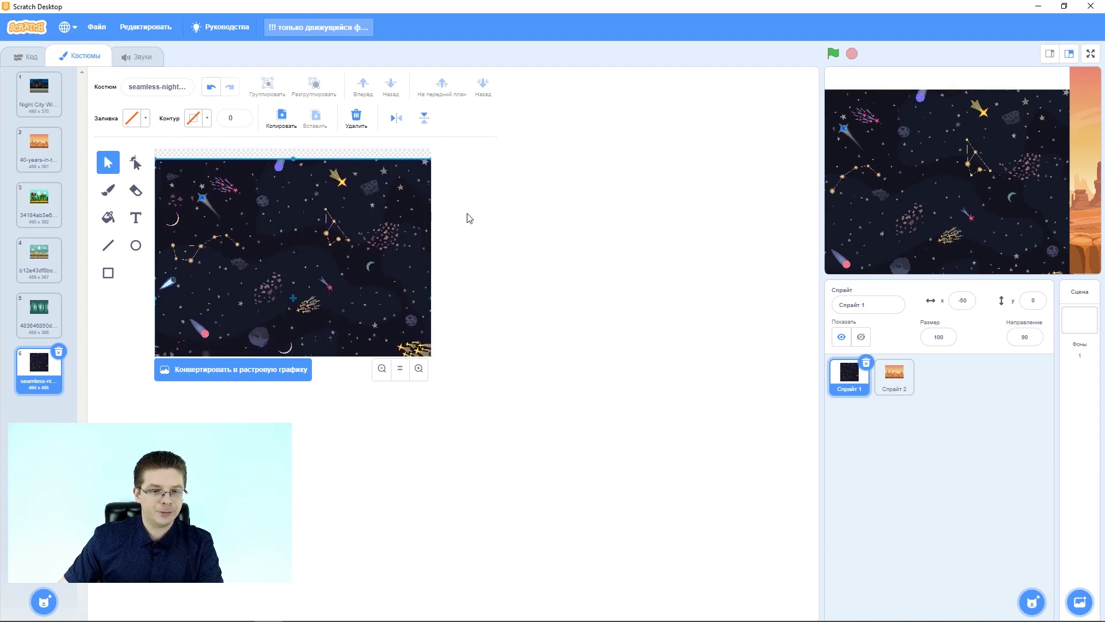
pyautogui.press('Up')
pyautogui.press('Up')
pyautogui.press('Up')
pyautogui.press('Up')
pyautogui.press('Up')
pyautogui.press('Up')
pyautogui.press('Up')
pyautogui.press('Up')
pyautogui.press('Up')
pyautogui.press('Up')
pyautogui.press('Up')
pyautogui.press('Up')
pyautogui.press('Up')
pyautogui.press('Up')
pyautogui.press('Up')
pyautogui.press('Up')
pyautogui.press('Up')
pyautogui.press('Up')
pyautogui.press('Up')
pyautogui.press('Up')
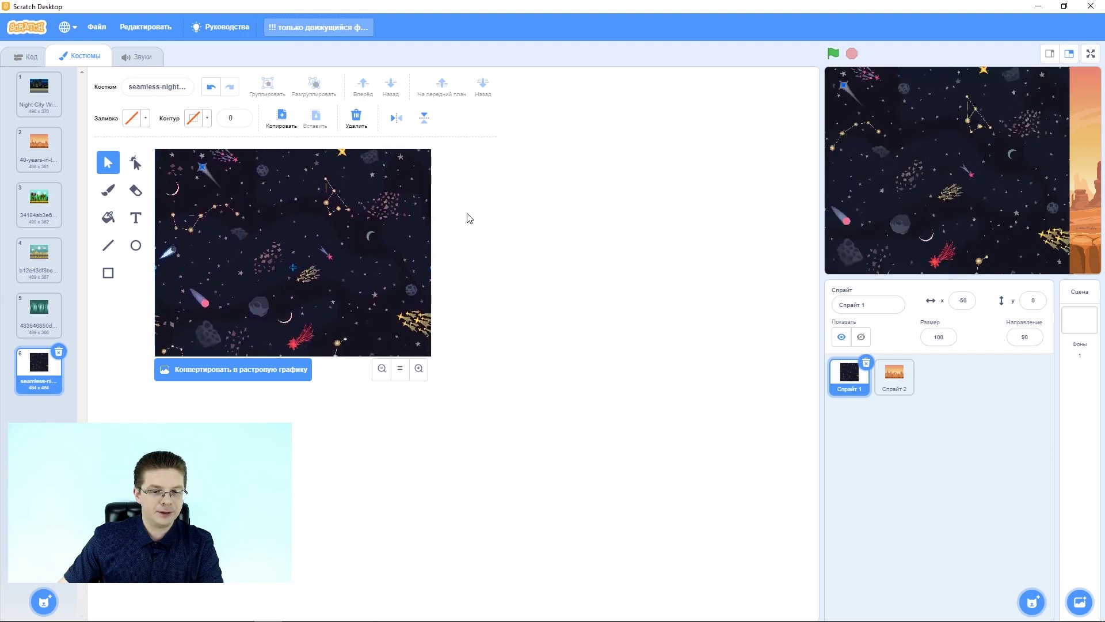
pyautogui.press('Up')
pyautogui.press('Up')
pyautogui.press('Up')
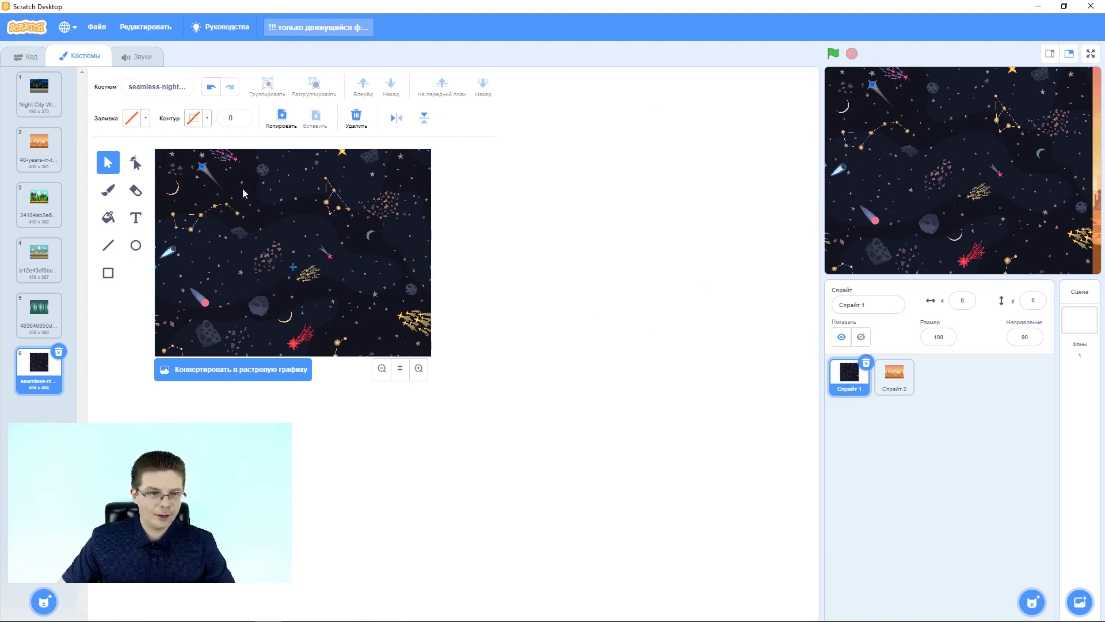
# - Copy the night sky costume from Спрайт 1 to Спрайт 2 and select Спрайт 2
pyautogui.moveTo(32, 369); pyautogui.dragTo(912, 392)
pyautogui.click(909, 387)
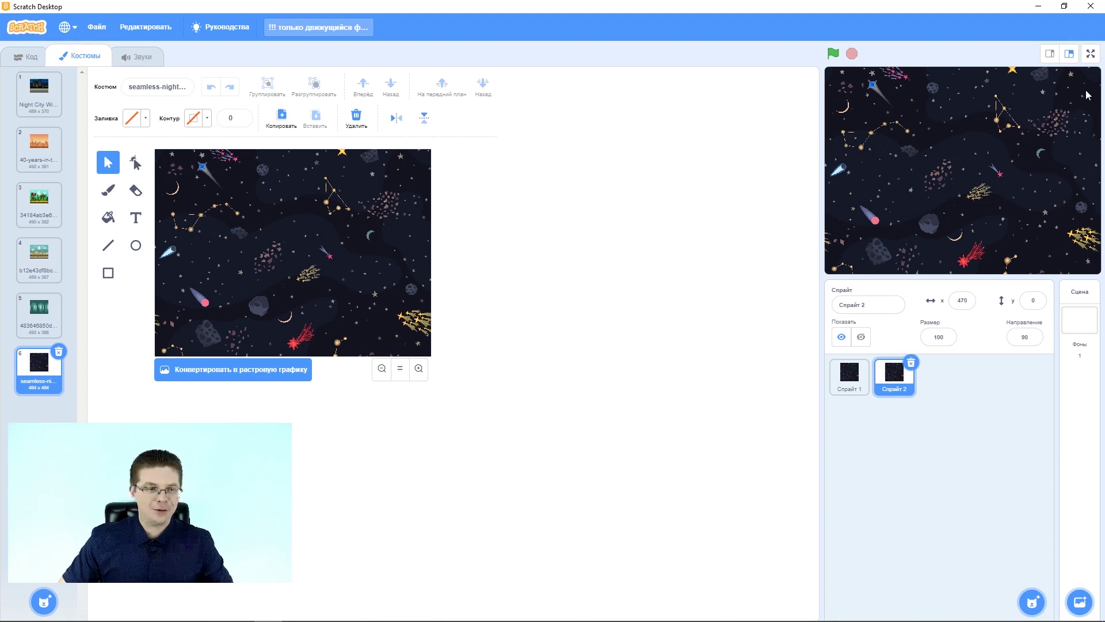
# - Switch to the browser and search Yandex Images for "космический корабль png белый"
pyautogui.click(8, 59)
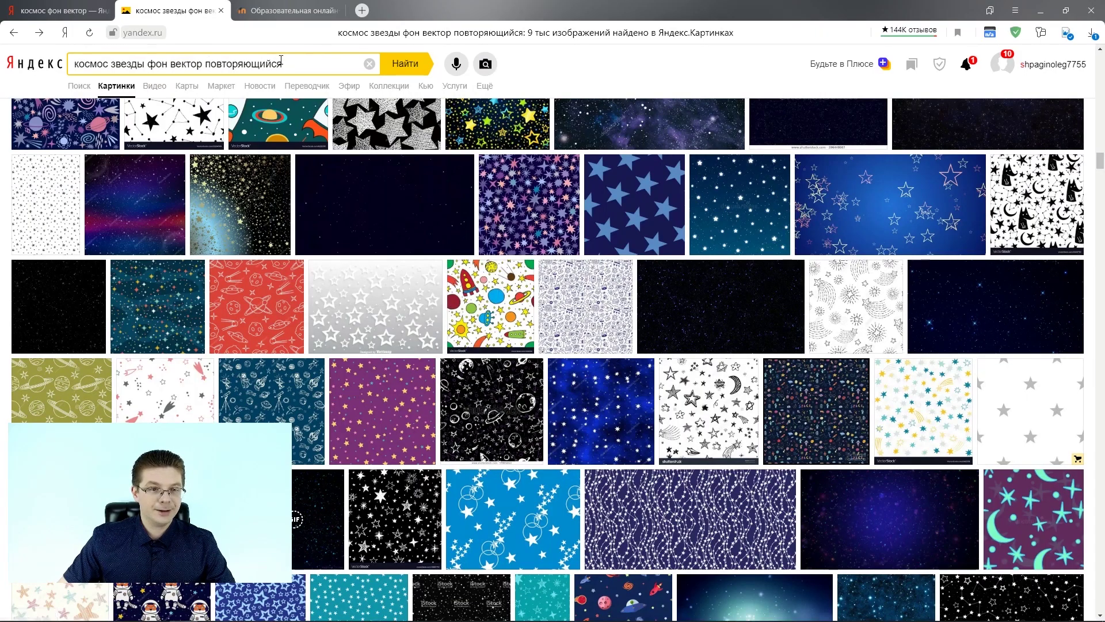
pyautogui.moveTo(282, 64); pyautogui.dragTo(74, 64)
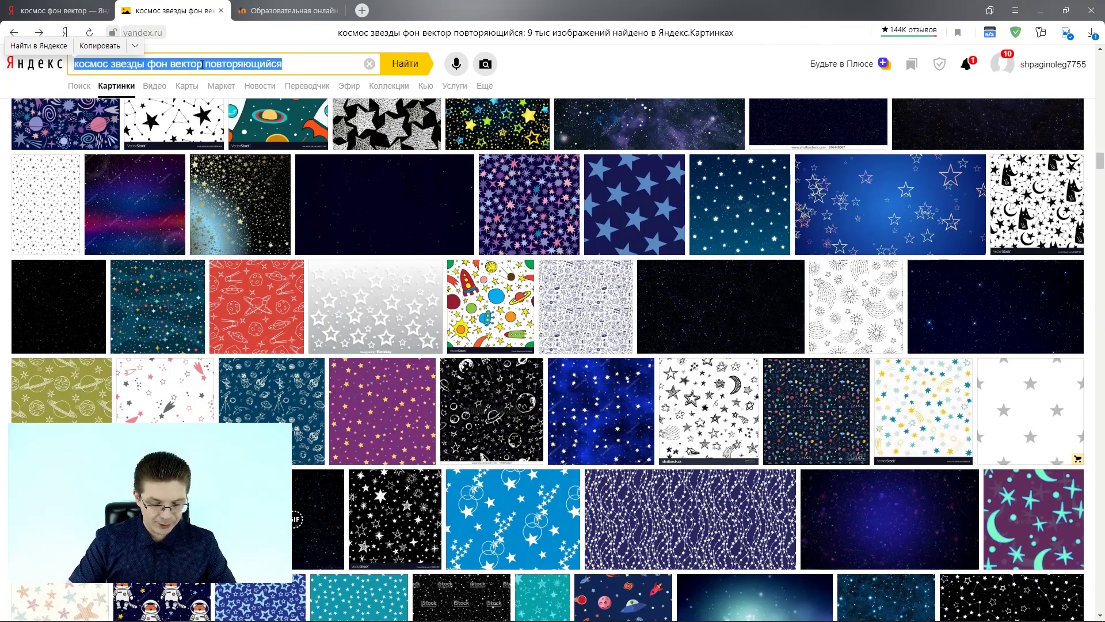
pyautogui.write('косм')
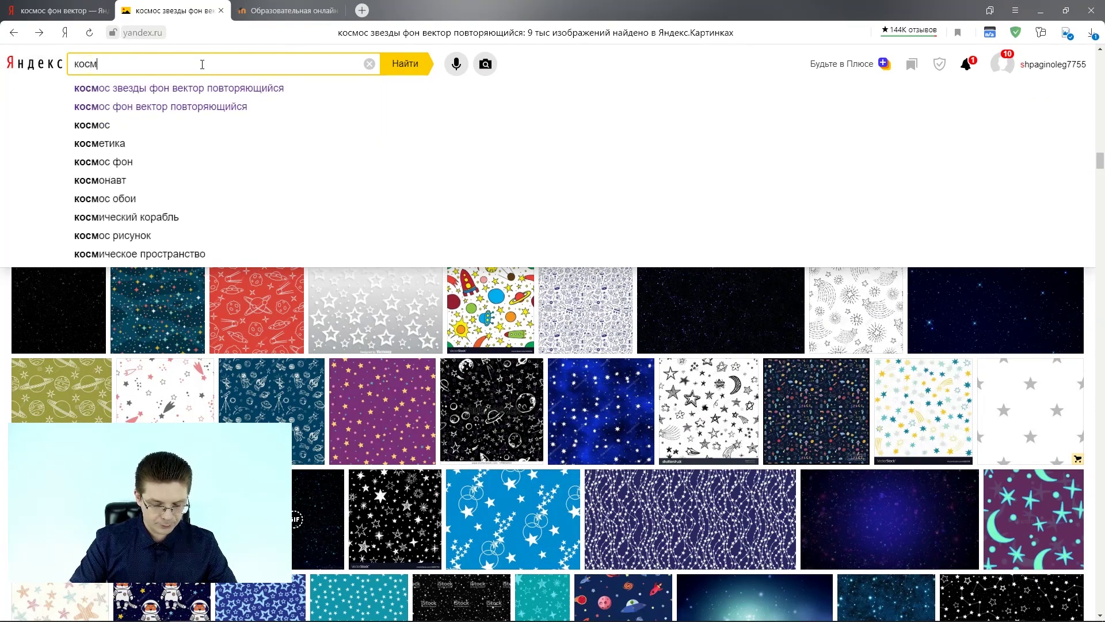
pyautogui.write('ический ')
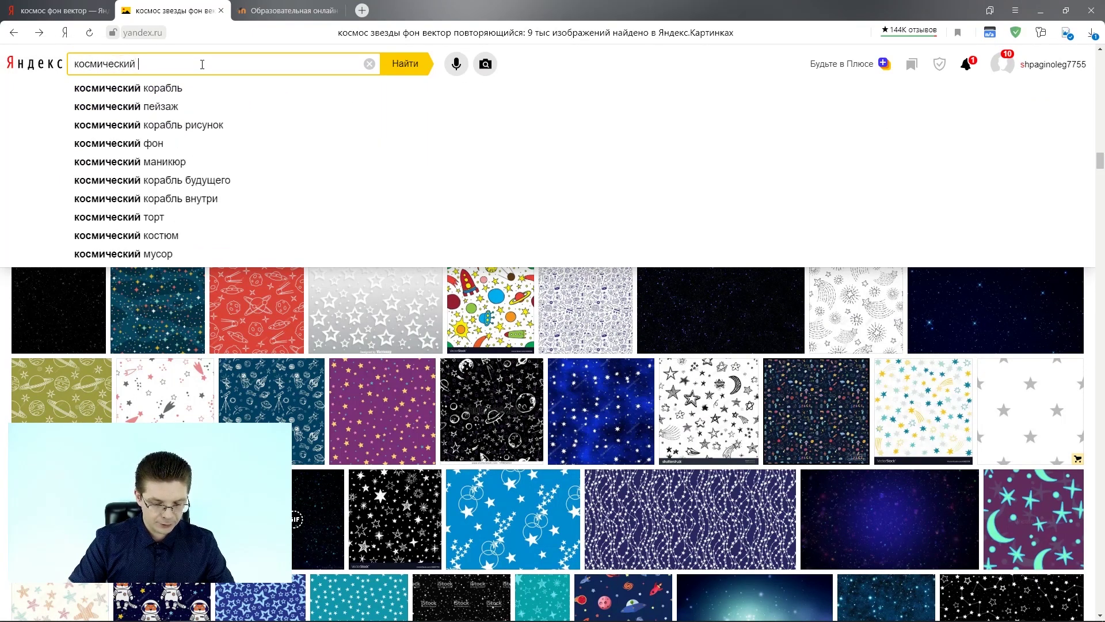
pyautogui.write('корабль ')
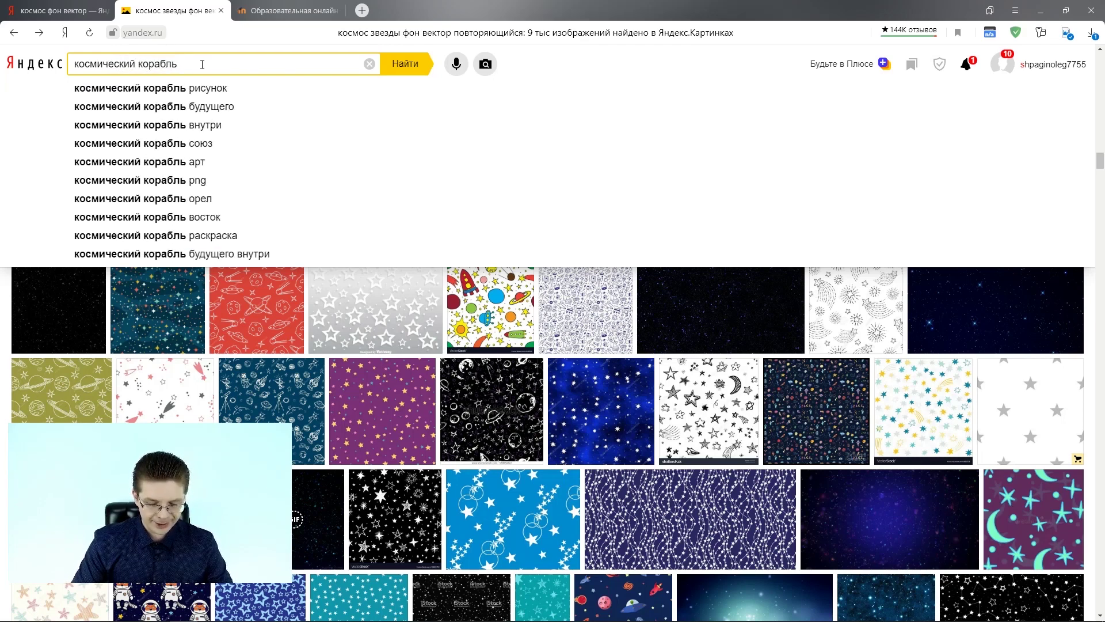
pyautogui.write('png')
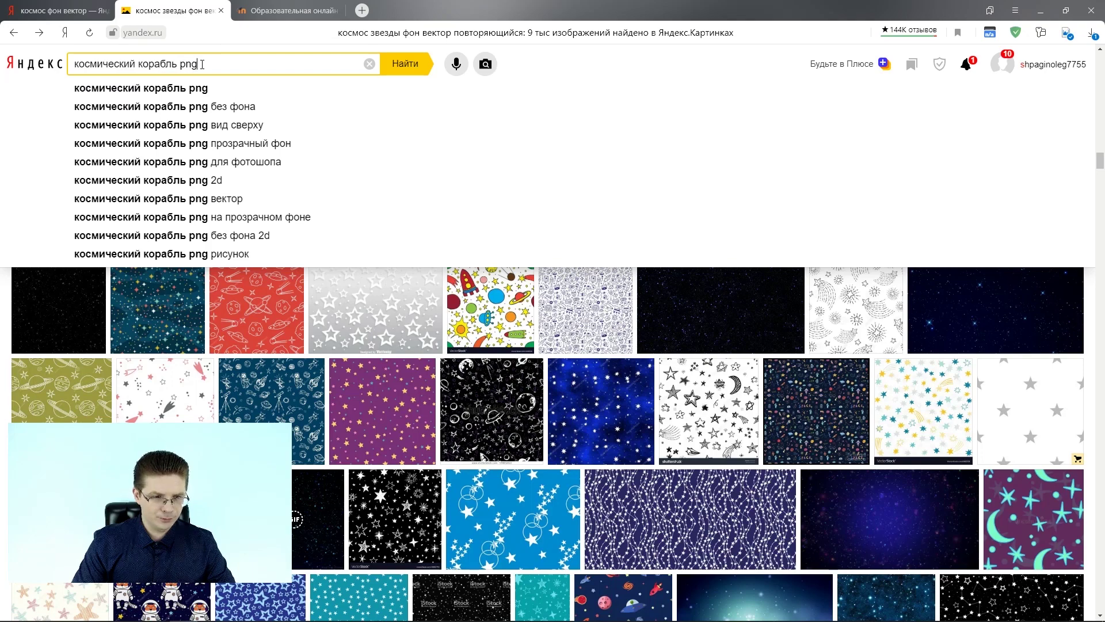
pyautogui.write(' белый')
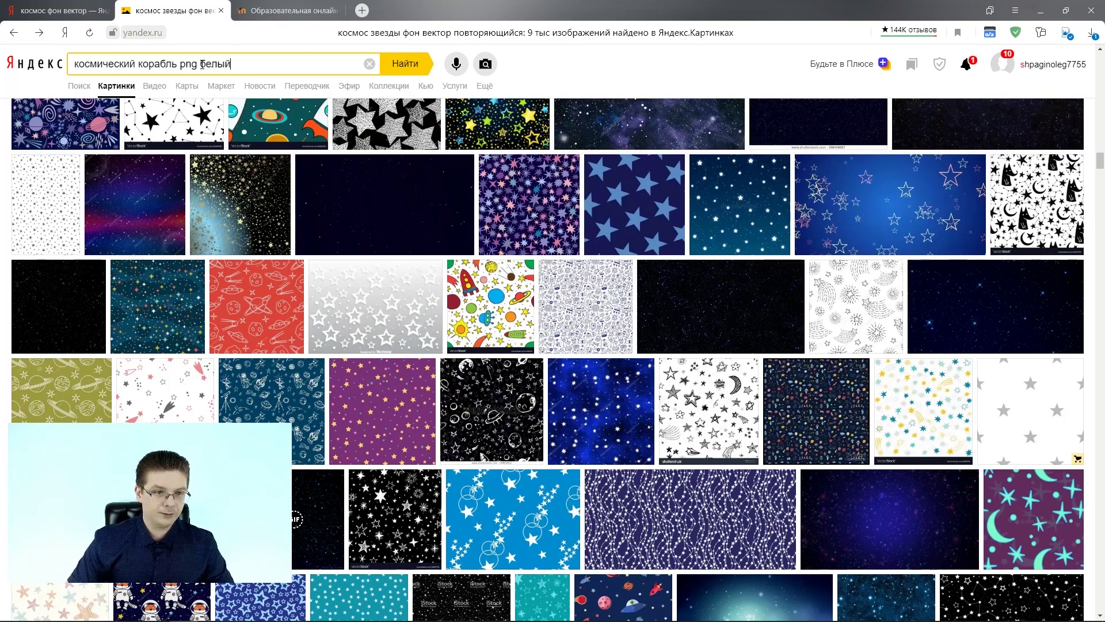
pyautogui.press('Return')
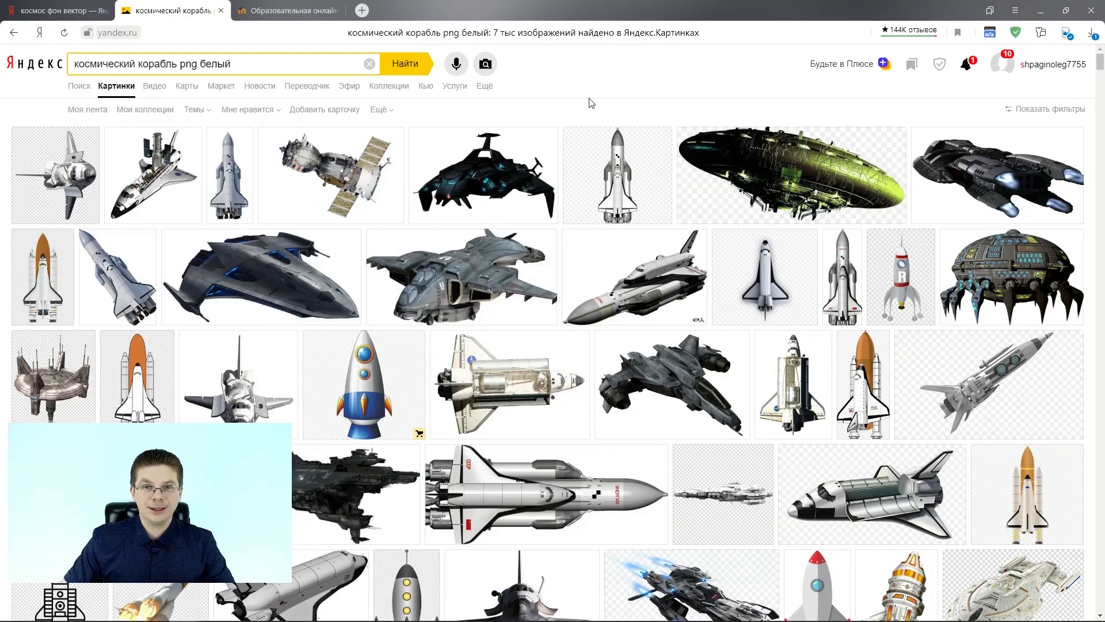
# - Look through the spaceship results and preview the 1700×700 picture of the Энергия rocket with the shuttle
pyautogui.moveTo(763, 294)
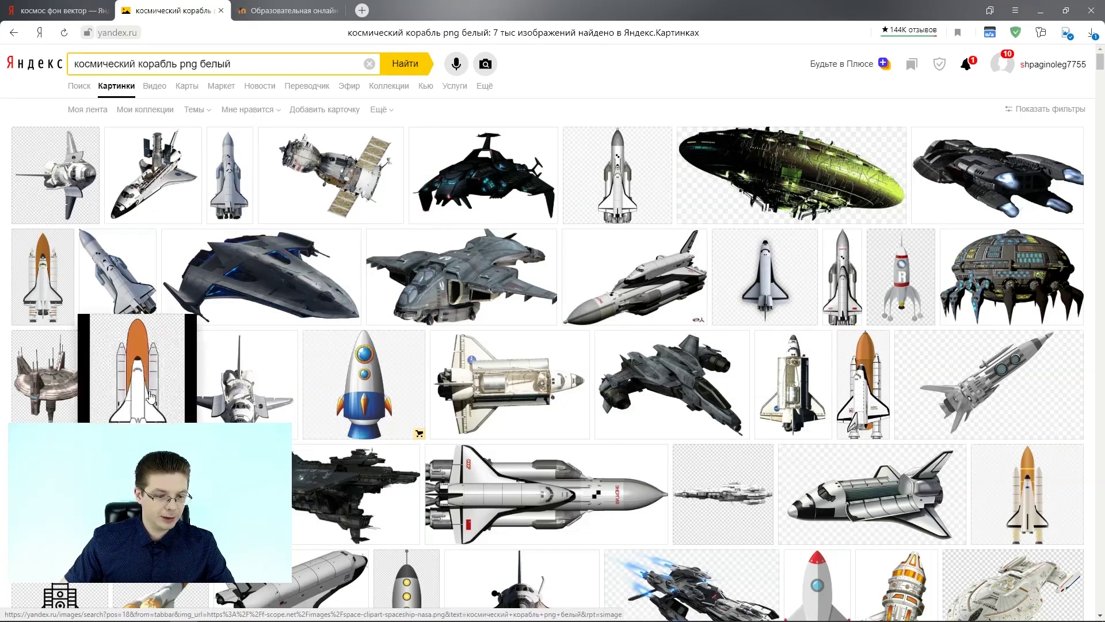
pyautogui.scroll(-1, 580, 400)
pyautogui.scroll(-4, 579, 399)
pyautogui.moveTo(543, 197)
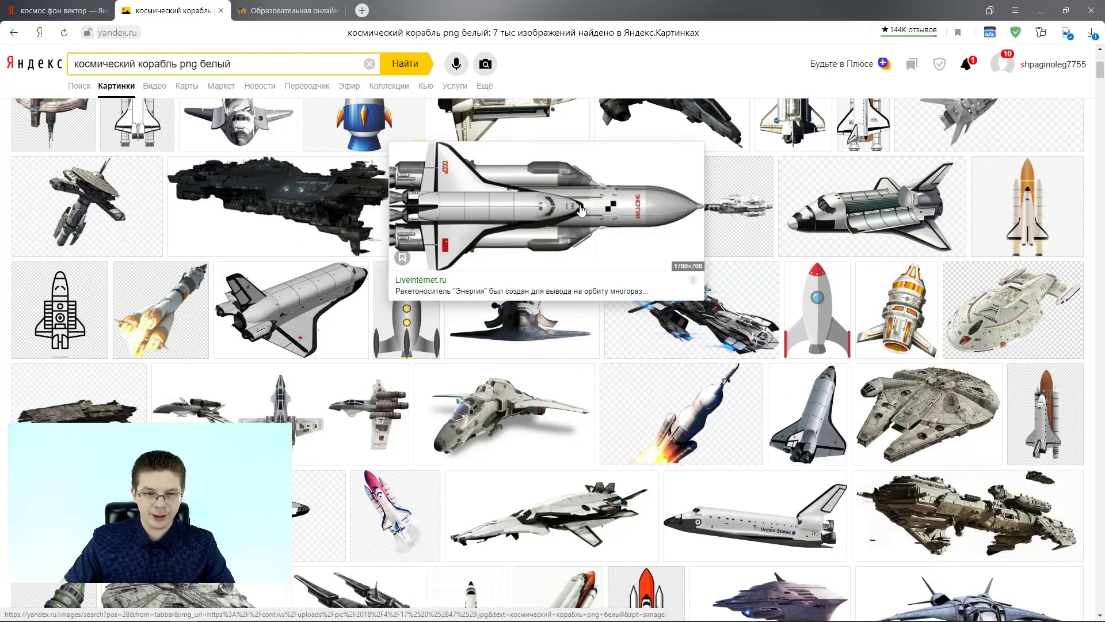
pyautogui.click(544, 212)
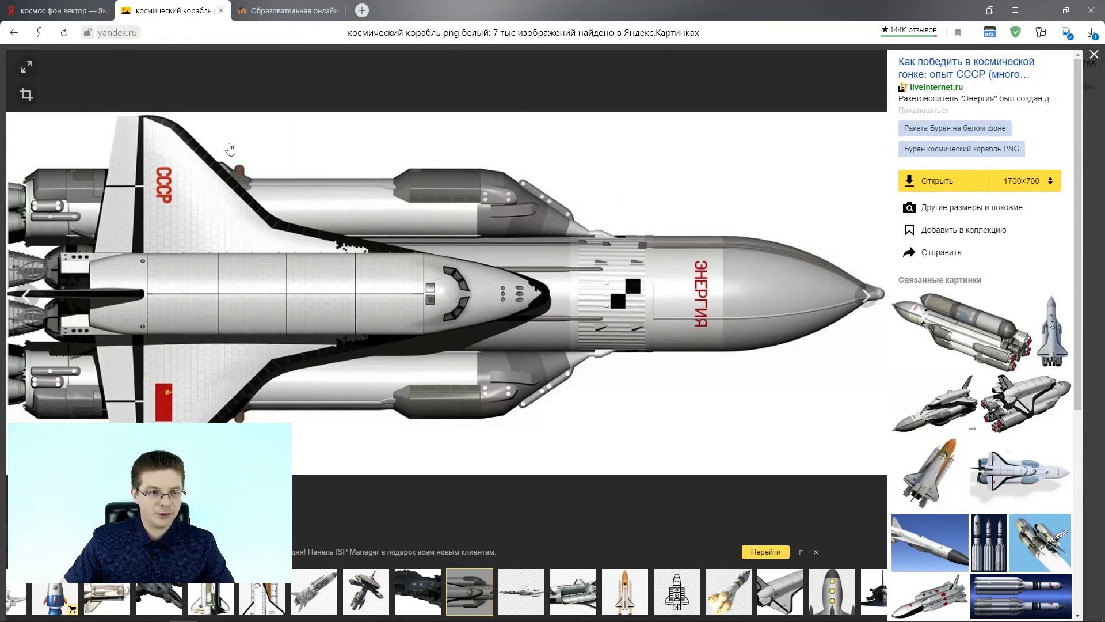
pyautogui.press('Escape')
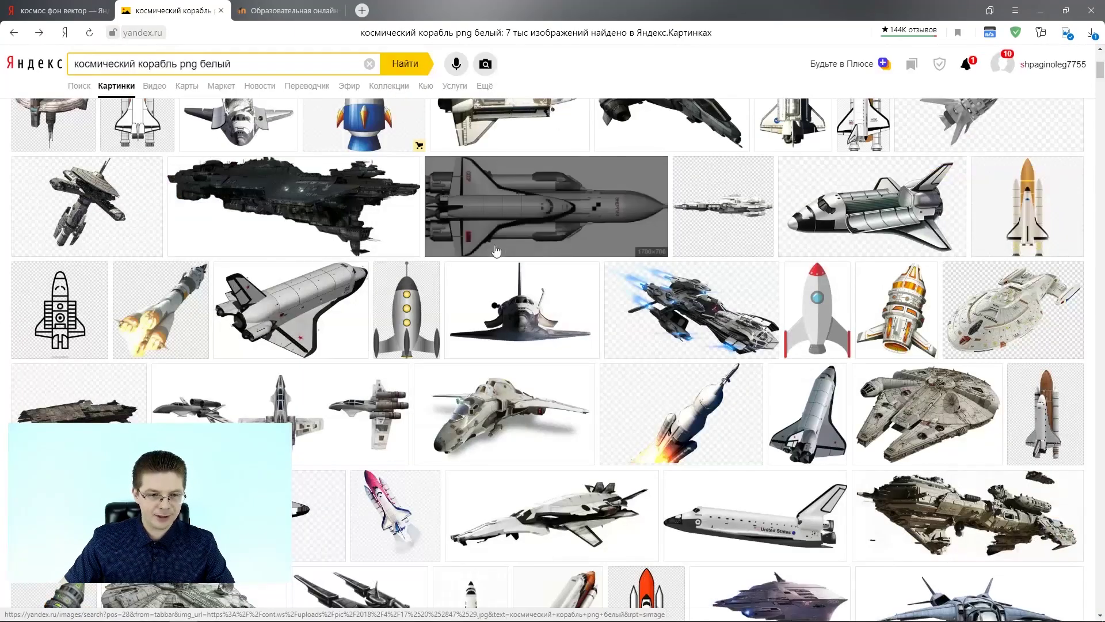
# - Search images for "космический корабль png вектор" and preview the 1150×1149 lilac rocket with two side boosters
pyautogui.hotkey('alt', 'Left')
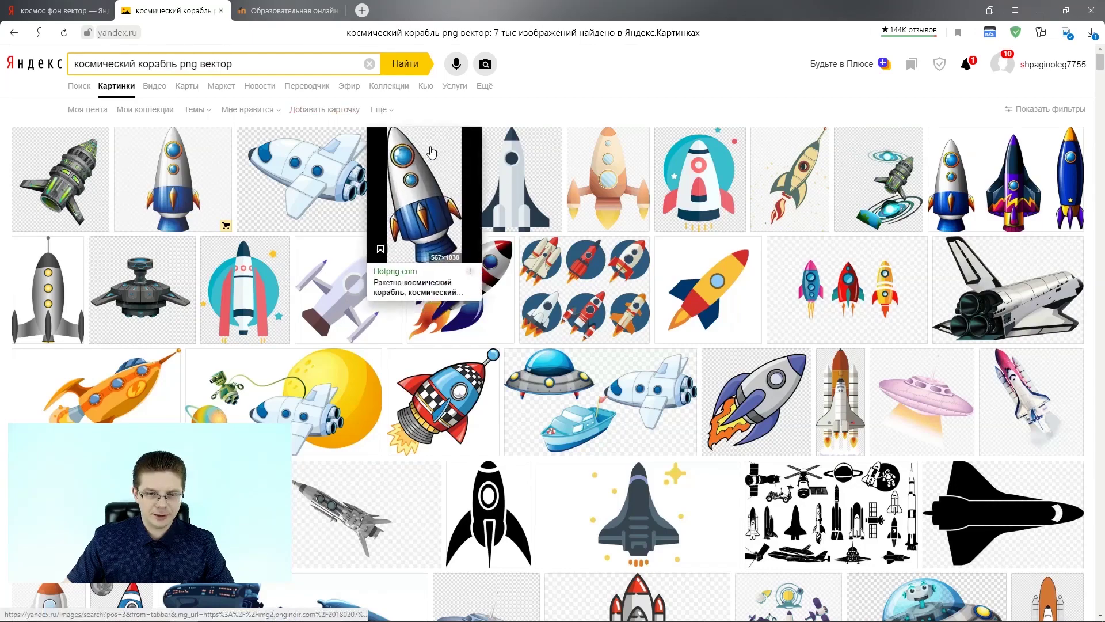
pyautogui.click(351, 268)
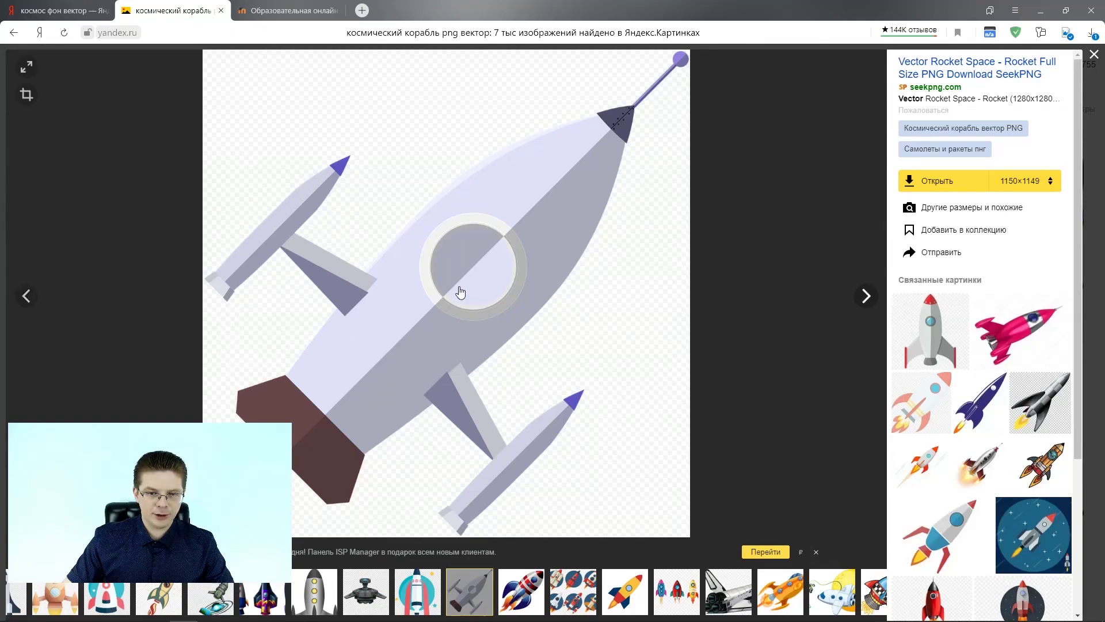
# - Save the previewed lilac rocket picture to disk
pyautogui.rightClick(541, 181)
pyautogui.click(558, 191)
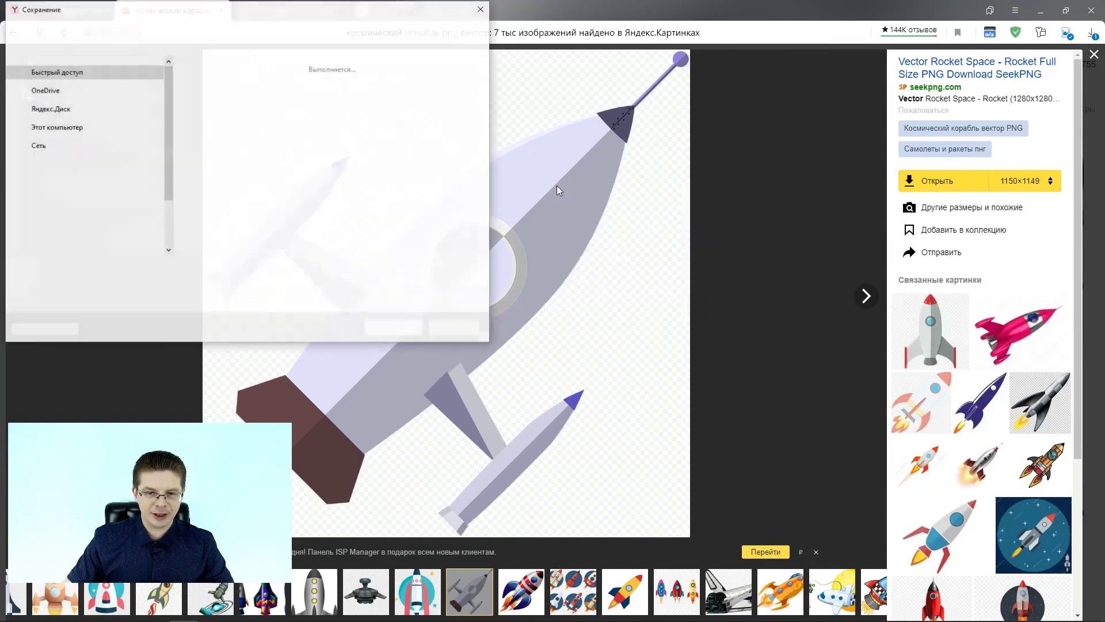
pyautogui.press('Return')
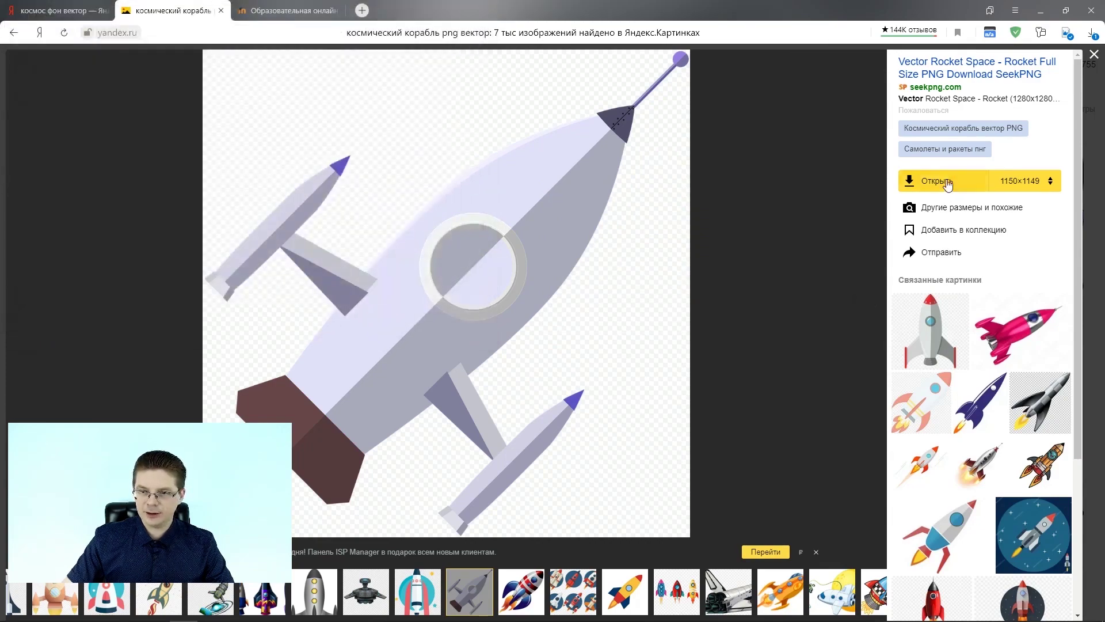
pyautogui.click(937, 180)
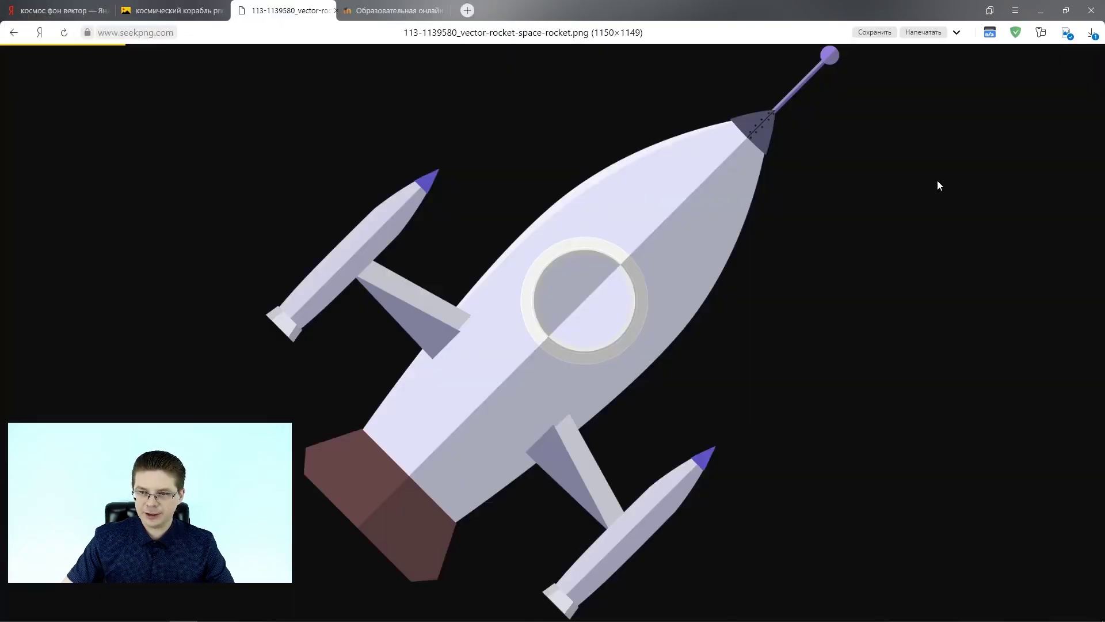
pyautogui.rightClick(575, 226)
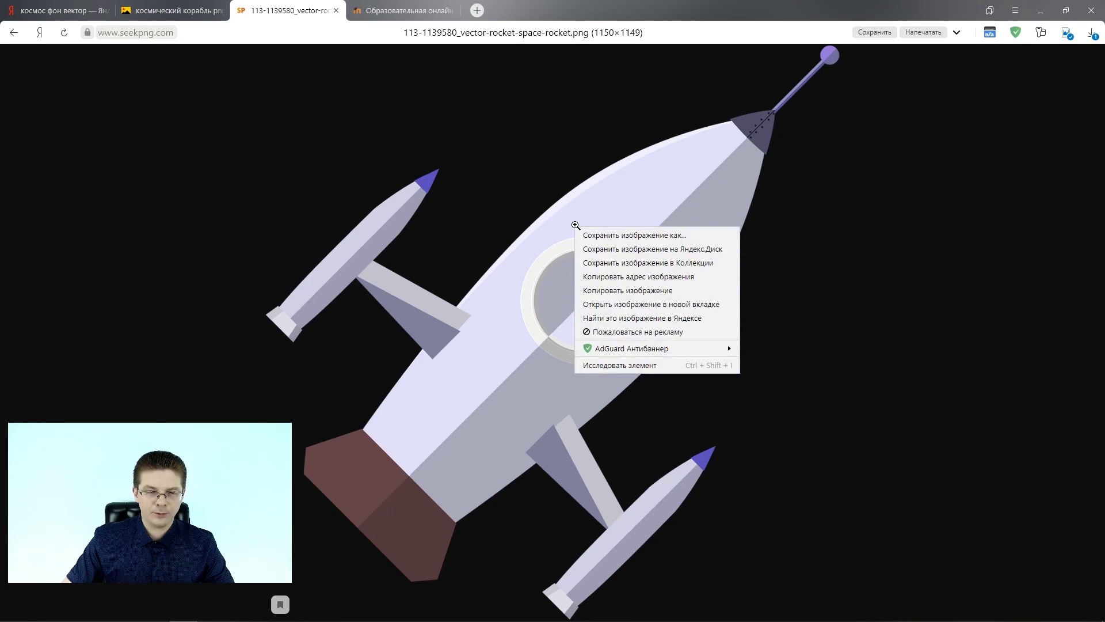
pyautogui.click(585, 234)
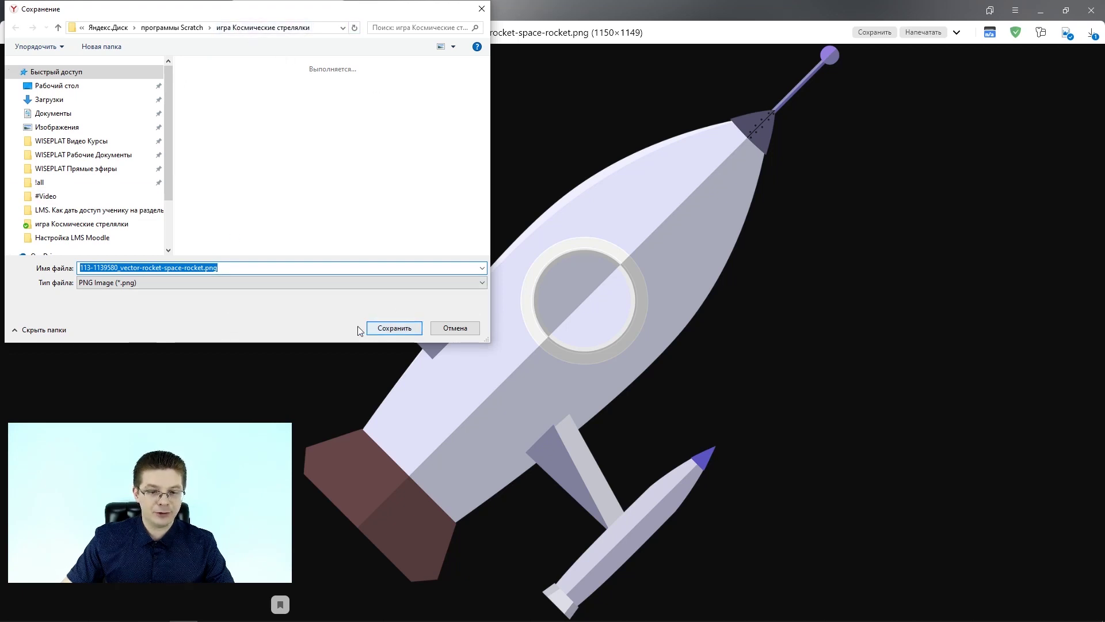
pyautogui.click(384, 329)
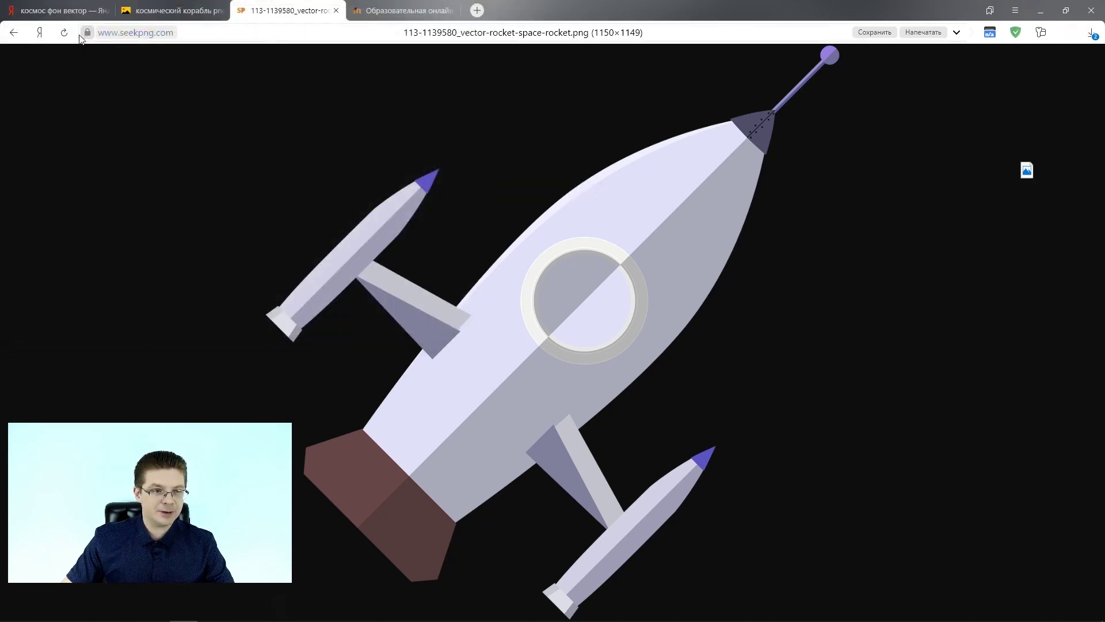
pyautogui.click(337, 11)
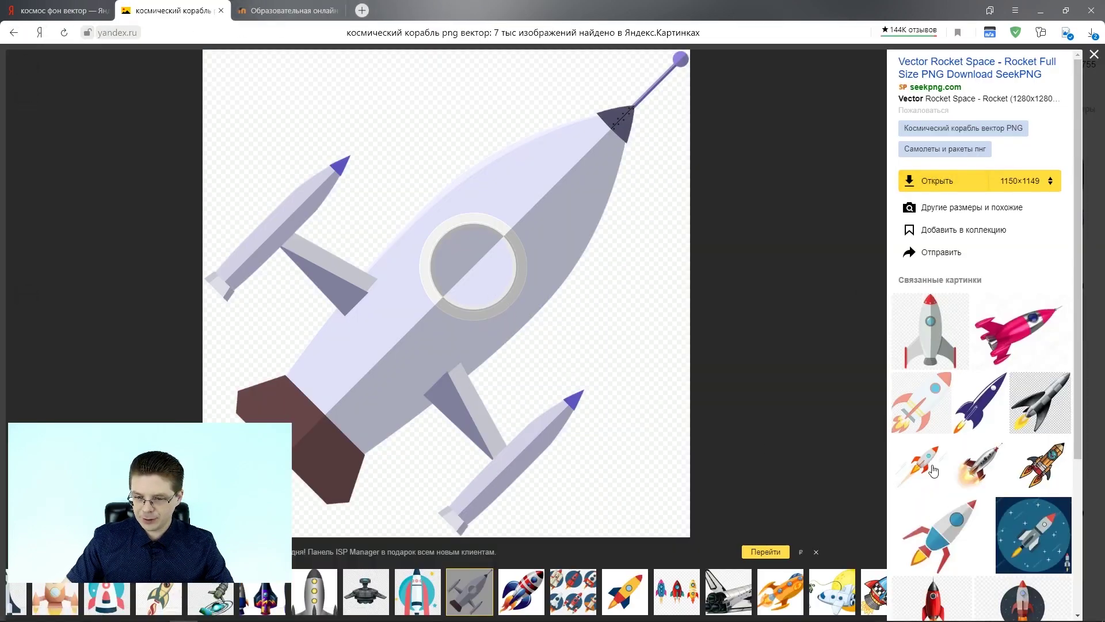
# - Preview the related 900×680 rocket picture and refine the image search to "космический корабль png вектор огонь"
pyautogui.click(940, 541)
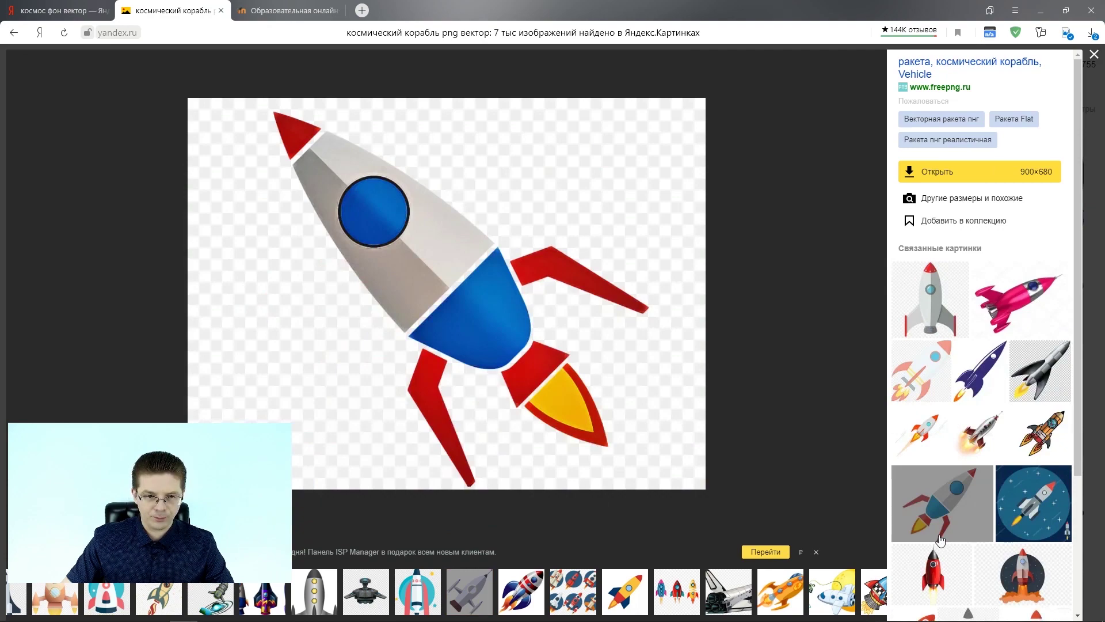
pyautogui.press('Escape')
pyautogui.click(261, 64)
pyautogui.write('ого')
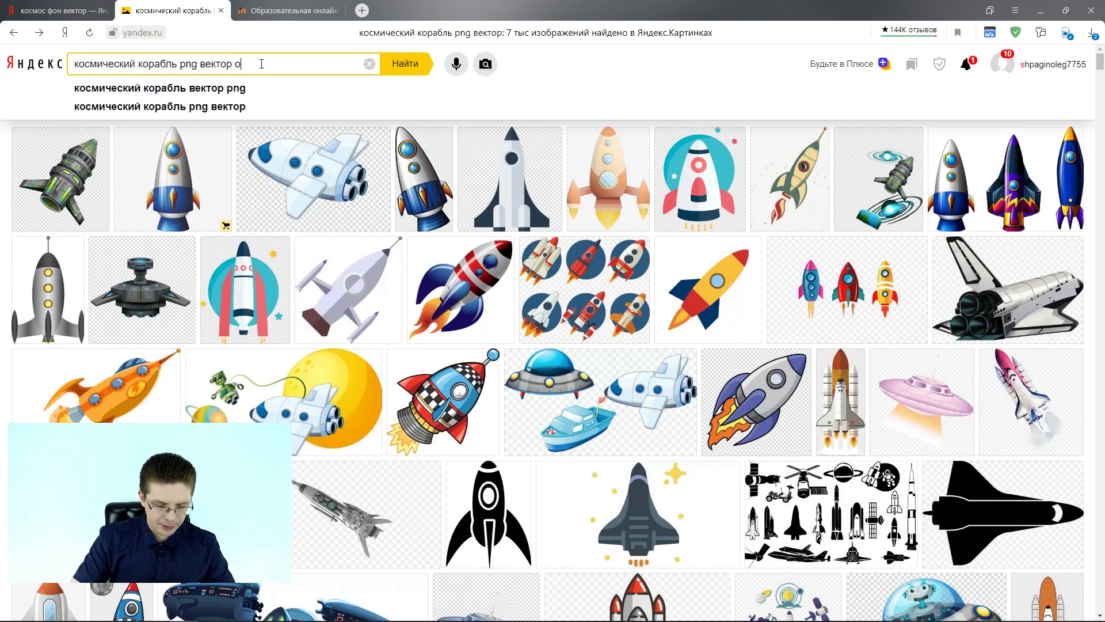
pyautogui.write('нь')
pyautogui.press('Return')
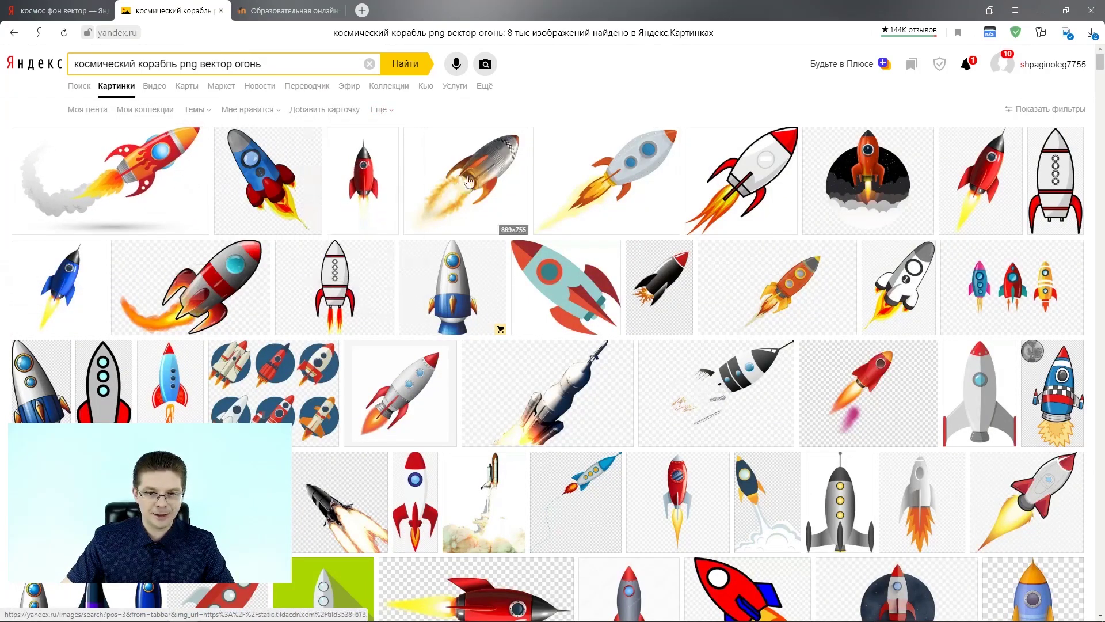
# - Preview the 749×720 red-nosed rocket and the 512×512 silver rocket with a yellow nose from the results
pyautogui.click(730, 178)
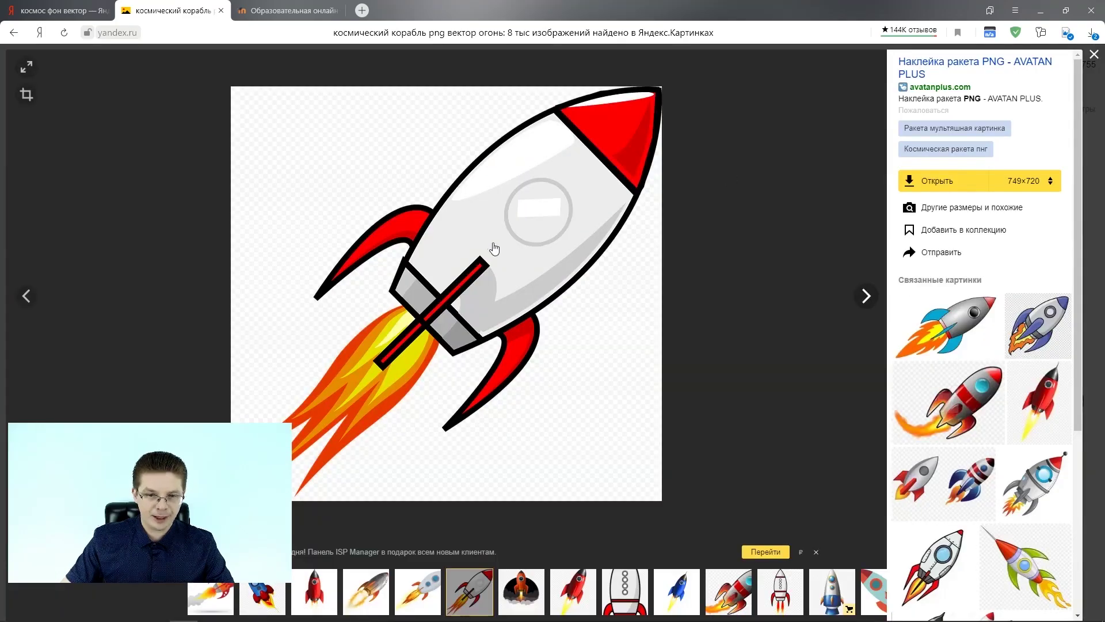
pyautogui.press('Escape')
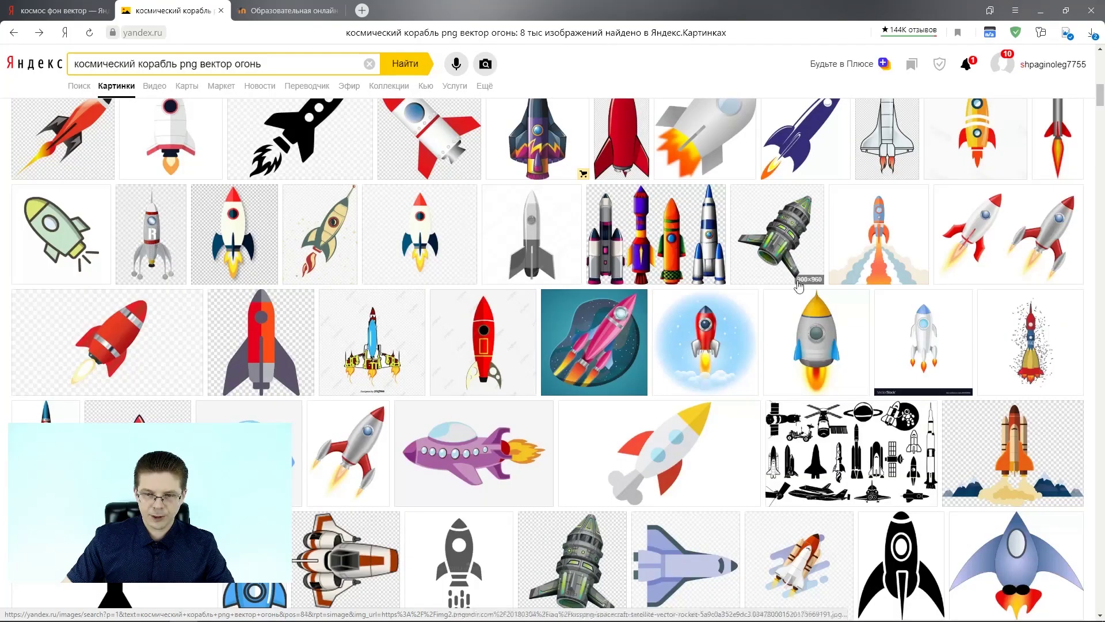
pyautogui.click(806, 328)
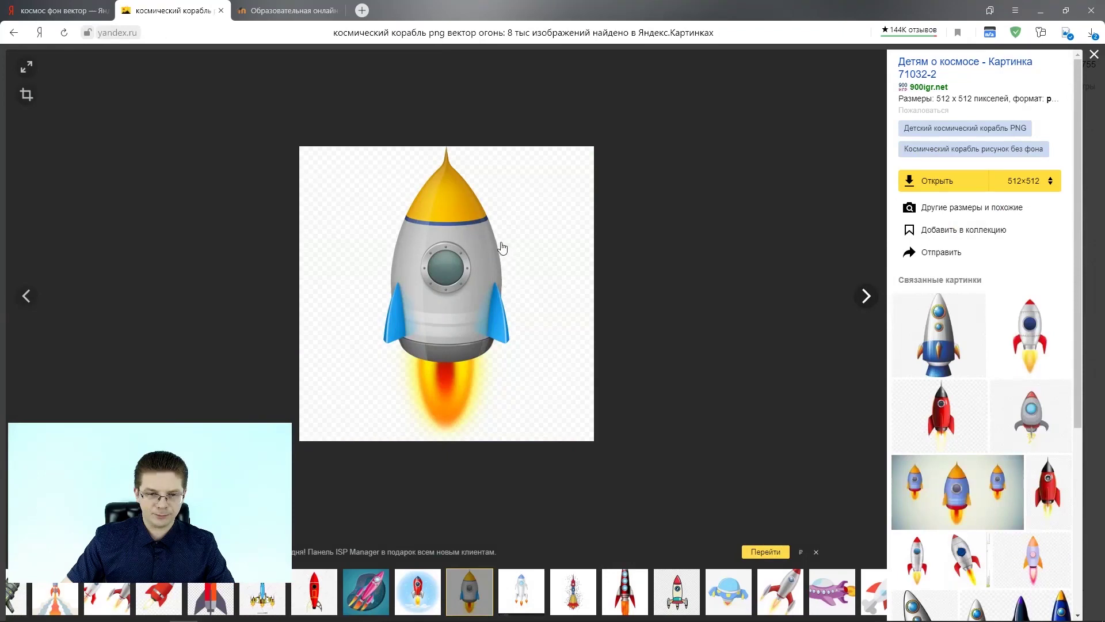
pyautogui.rightClick(456, 230)
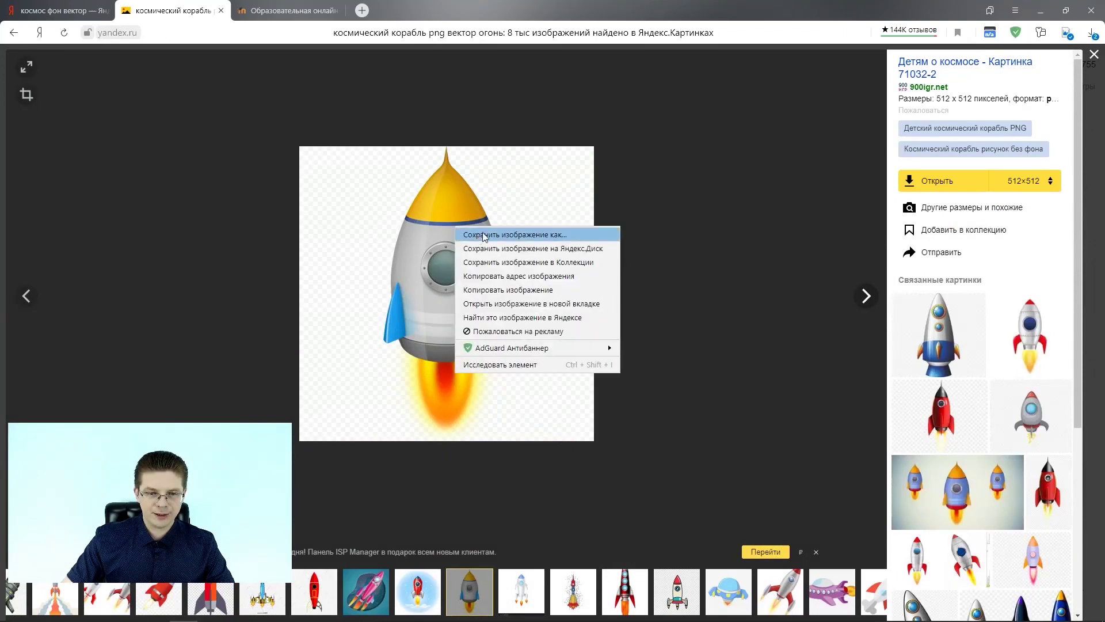
pyautogui.click(526, 234)
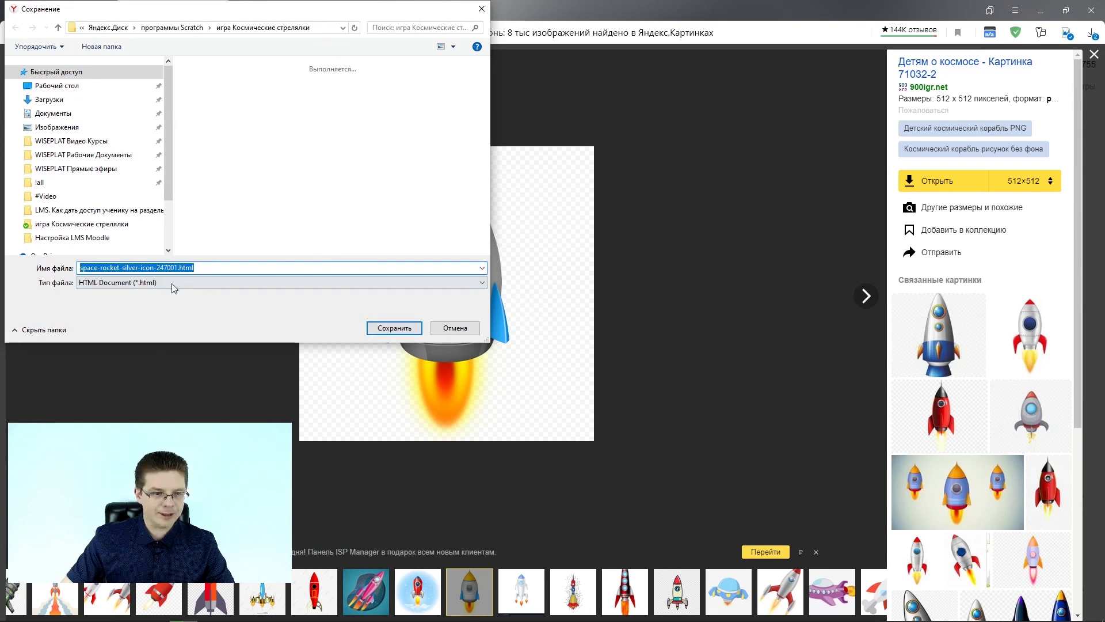
pyautogui.press('Escape')
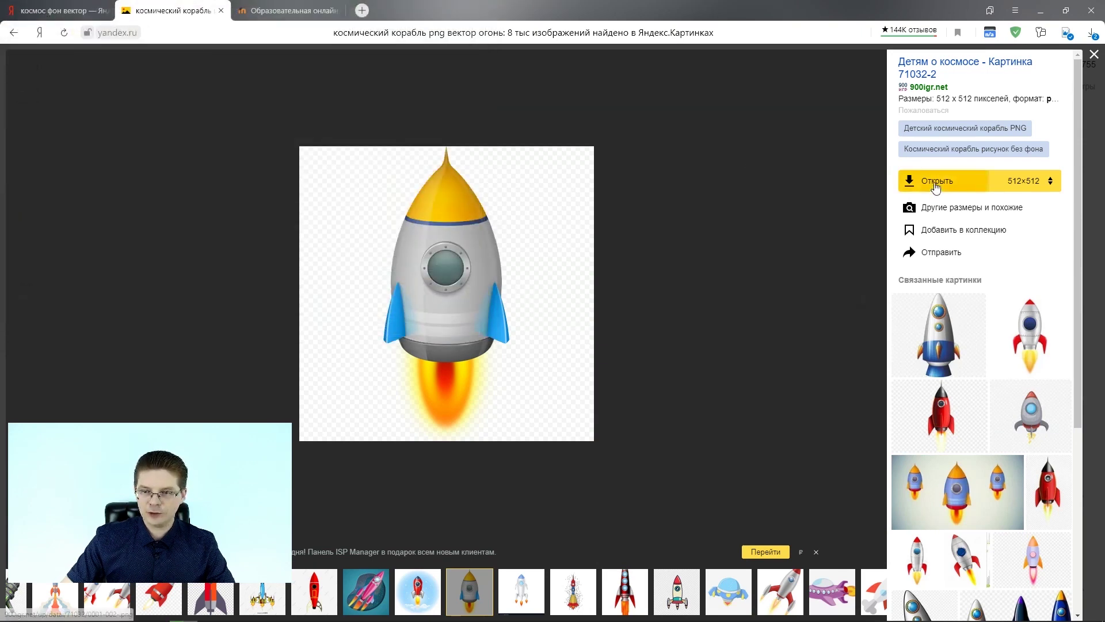
# - Open the silver rocket at its full 512×512 size, save it as 0001-002-.png in the game folder, and close its page
pyautogui.click(935, 183)
pyautogui.rightClick(577, 263)
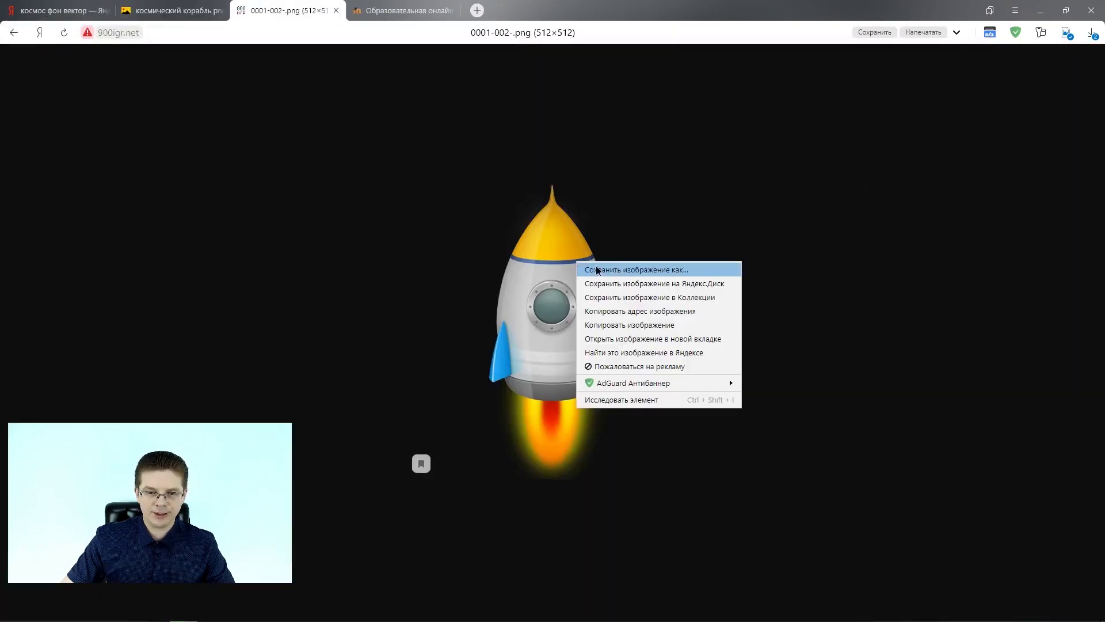
pyautogui.click(597, 269)
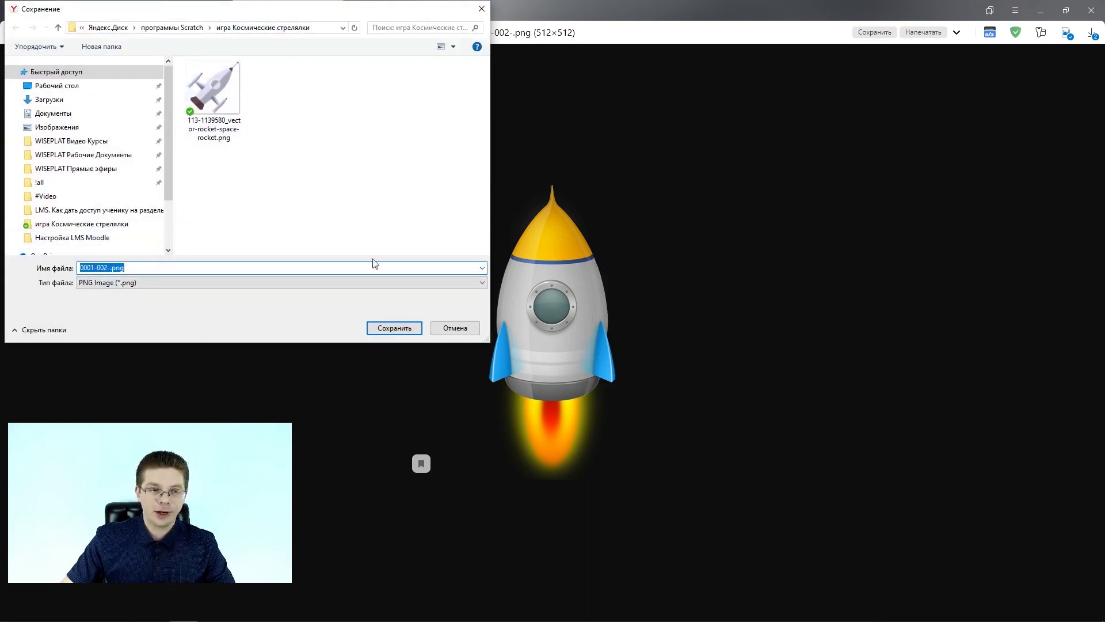
pyautogui.click(391, 328)
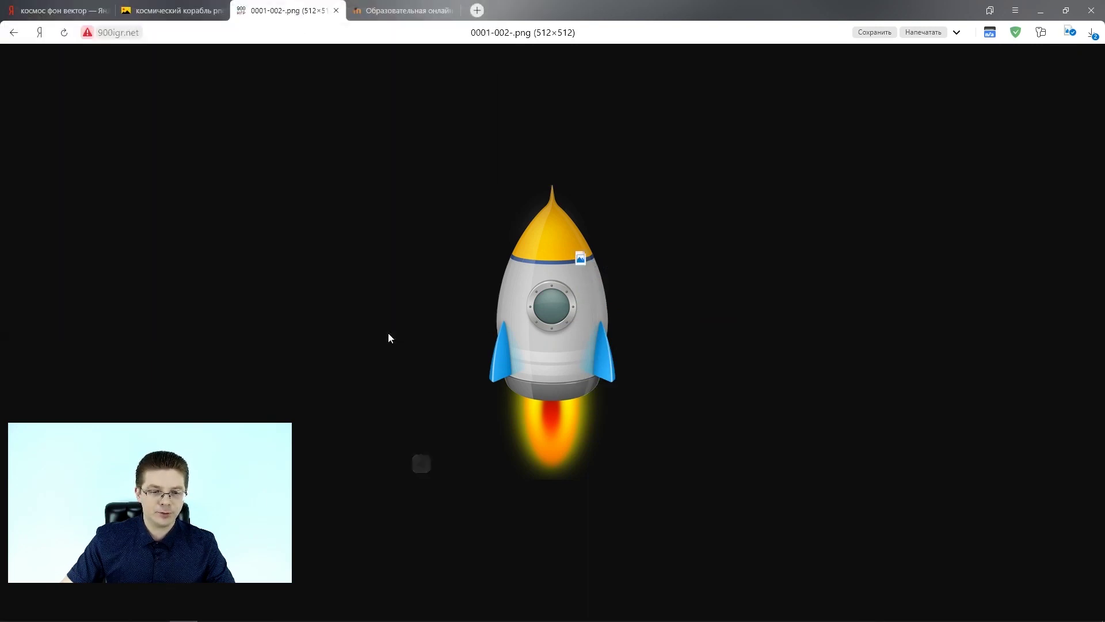
pyautogui.click(337, 8)
# - Browse further rocket results and preview the 960×540 white rocket with a red nose and dark blue fins
pyautogui.click(712, 355)
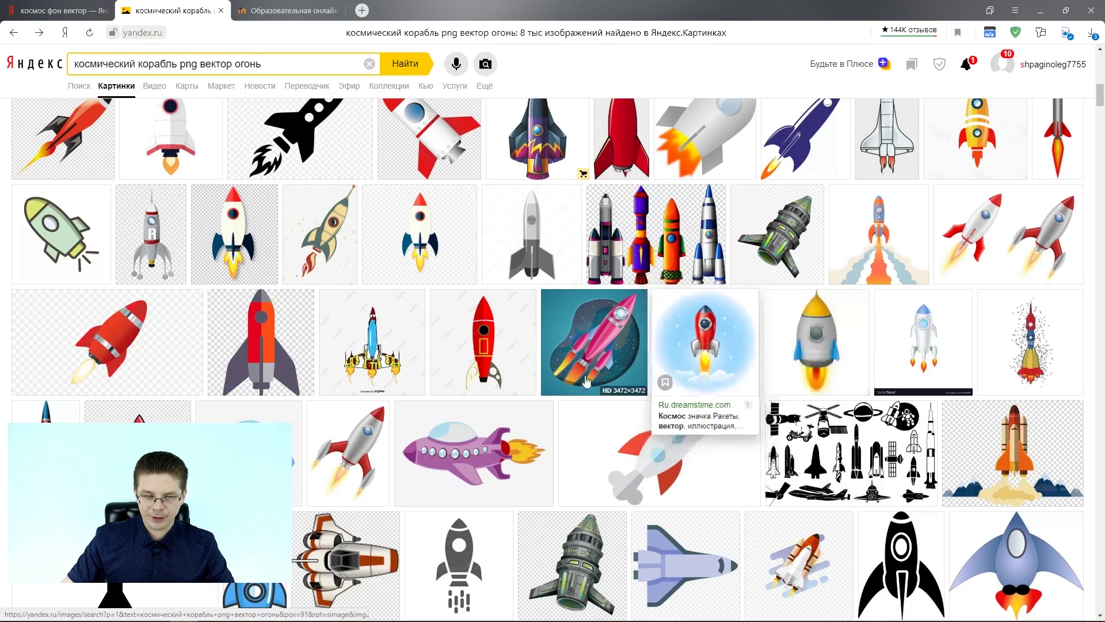
pyautogui.scroll(-10, 670, 297)
pyautogui.scroll(10, 670, 298)
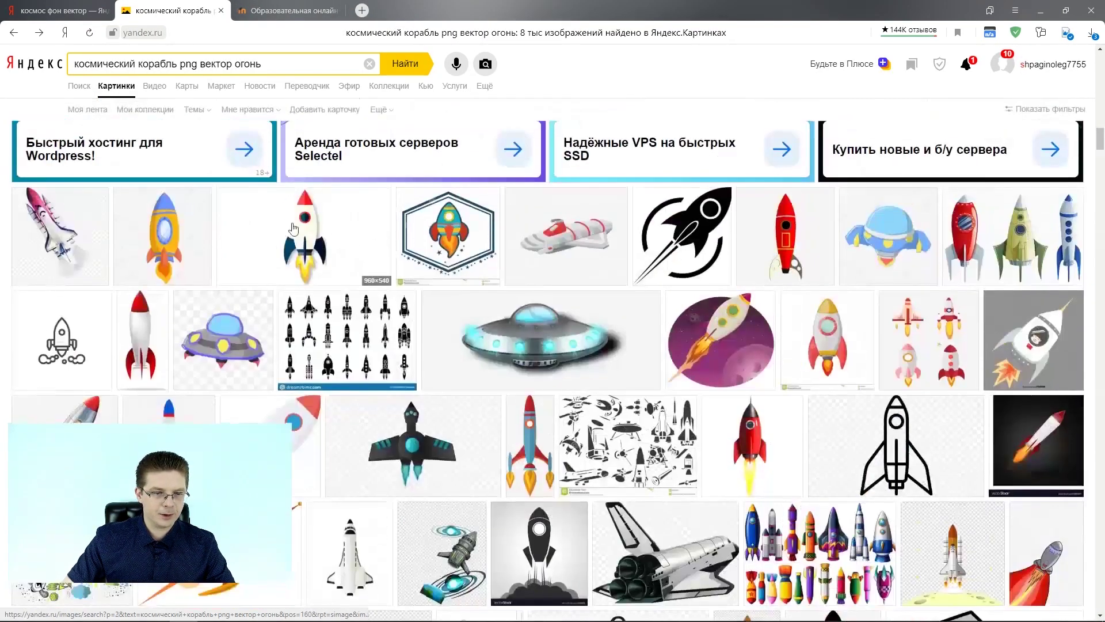
pyautogui.click(289, 229)
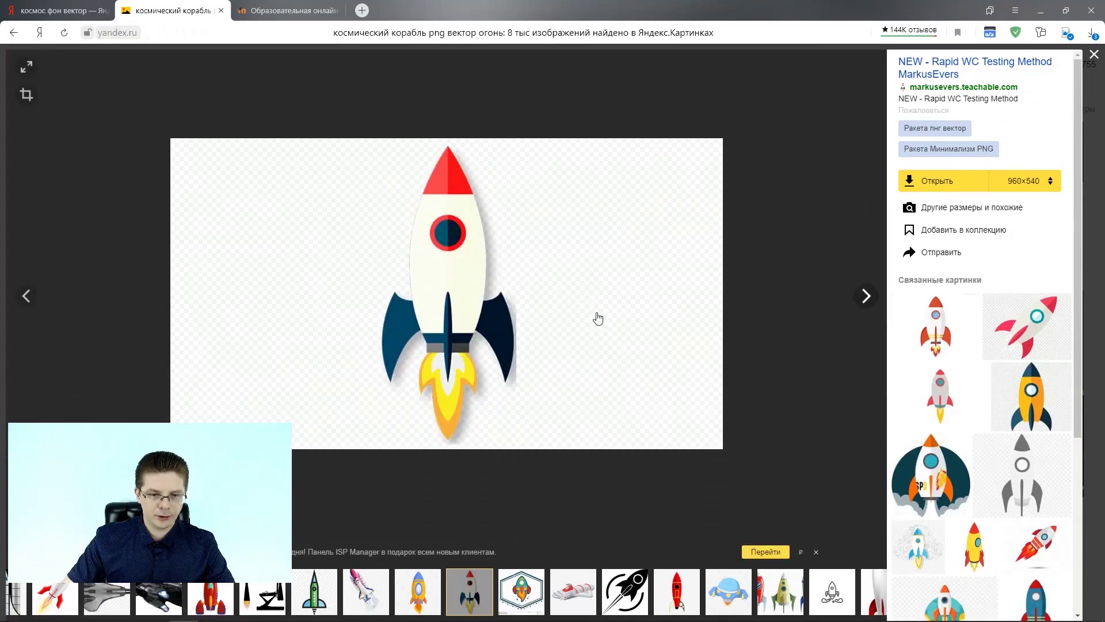
pyautogui.rightClick(452, 225)
pyautogui.click(463, 233)
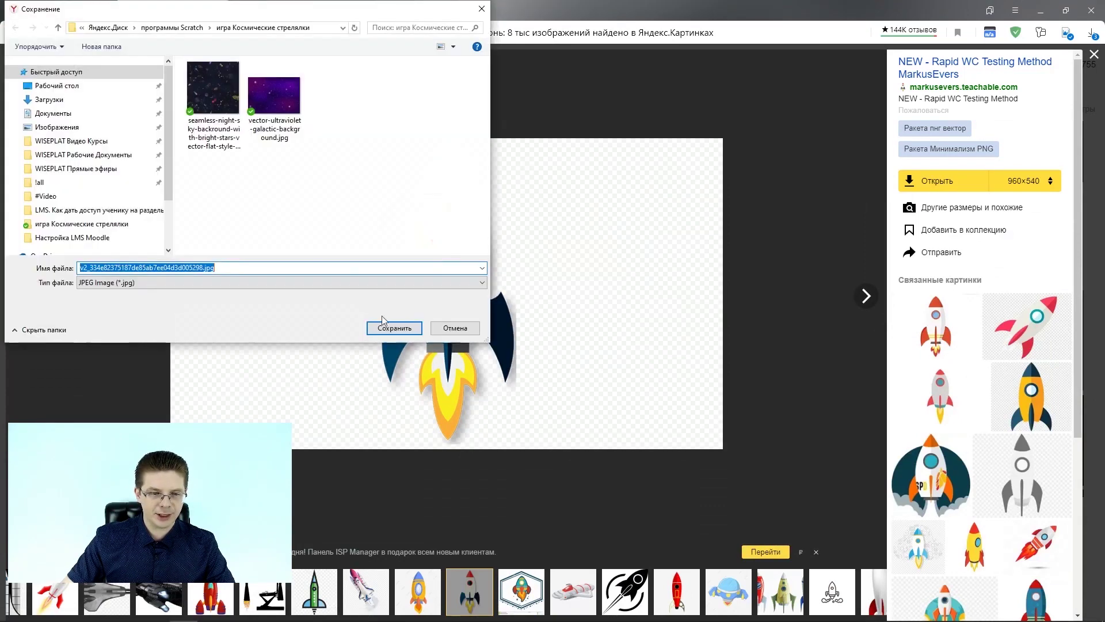
pyautogui.press('Escape')
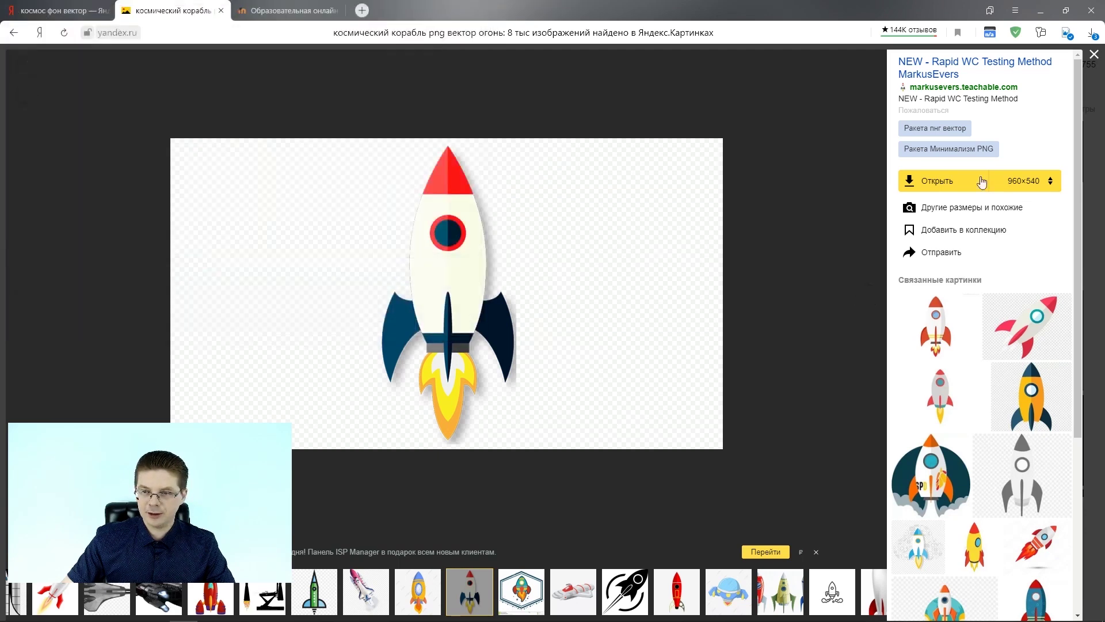
# - Open the white rocket at its full 960×540 size and save it as a PNG image in the game folder
pyautogui.click(926, 187)
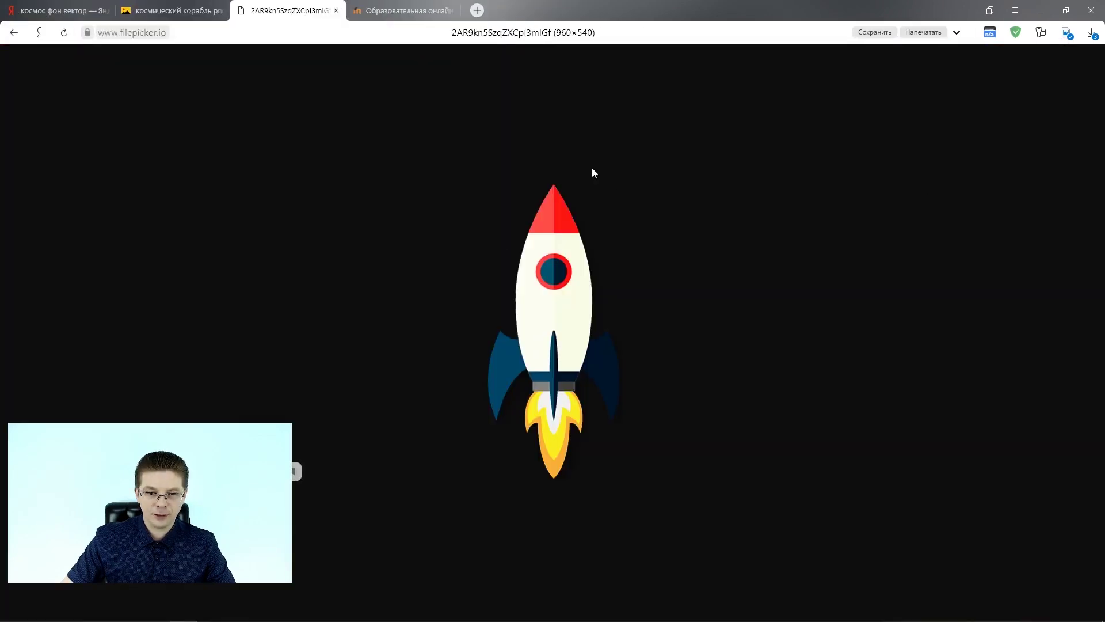
pyautogui.rightClick(532, 246)
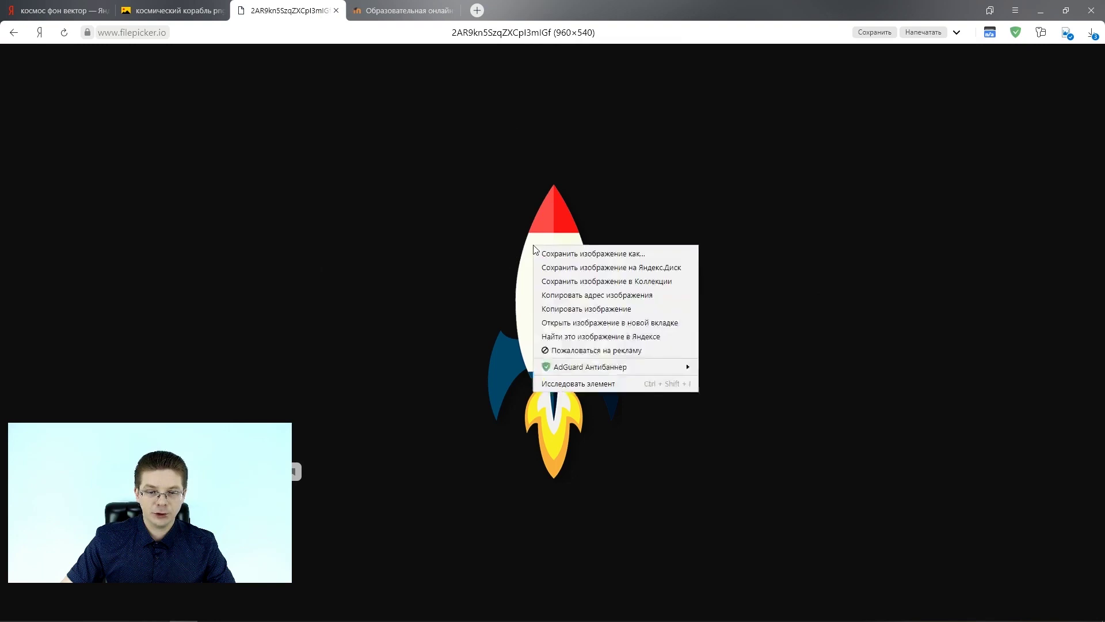
pyautogui.click(548, 250)
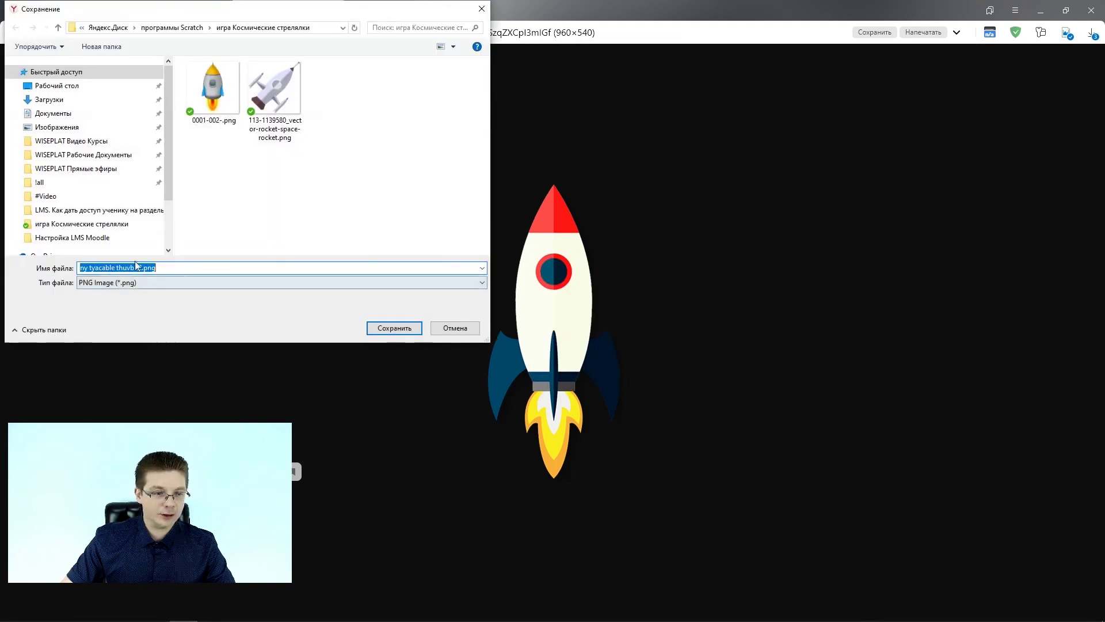
pyautogui.click(375, 326)
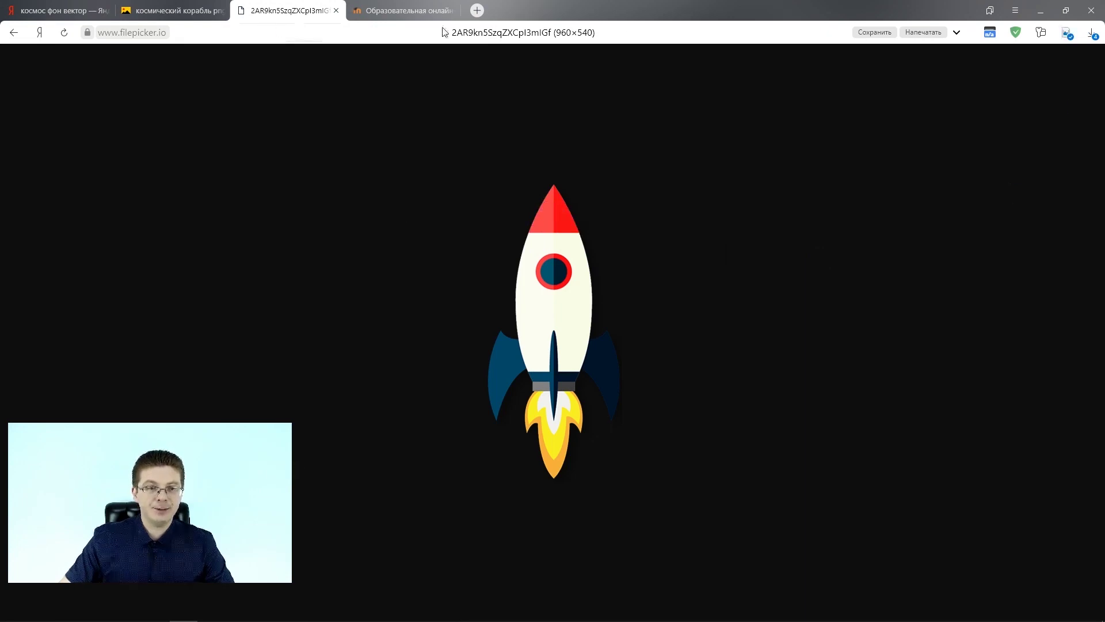
pyautogui.click(1039, 12)
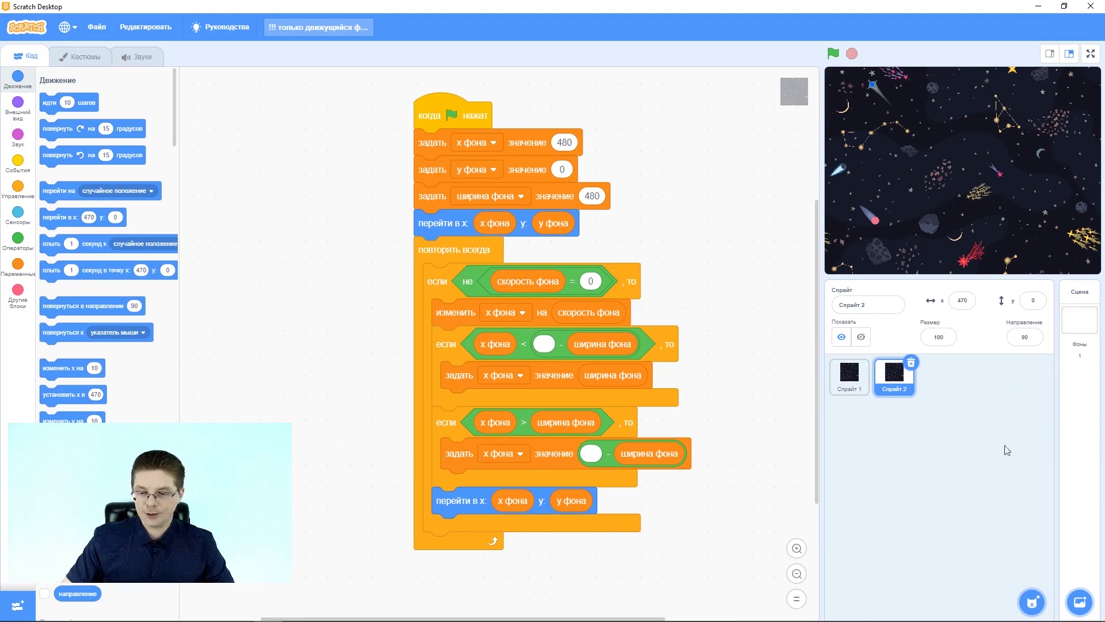
pyautogui.moveTo(1031, 601)
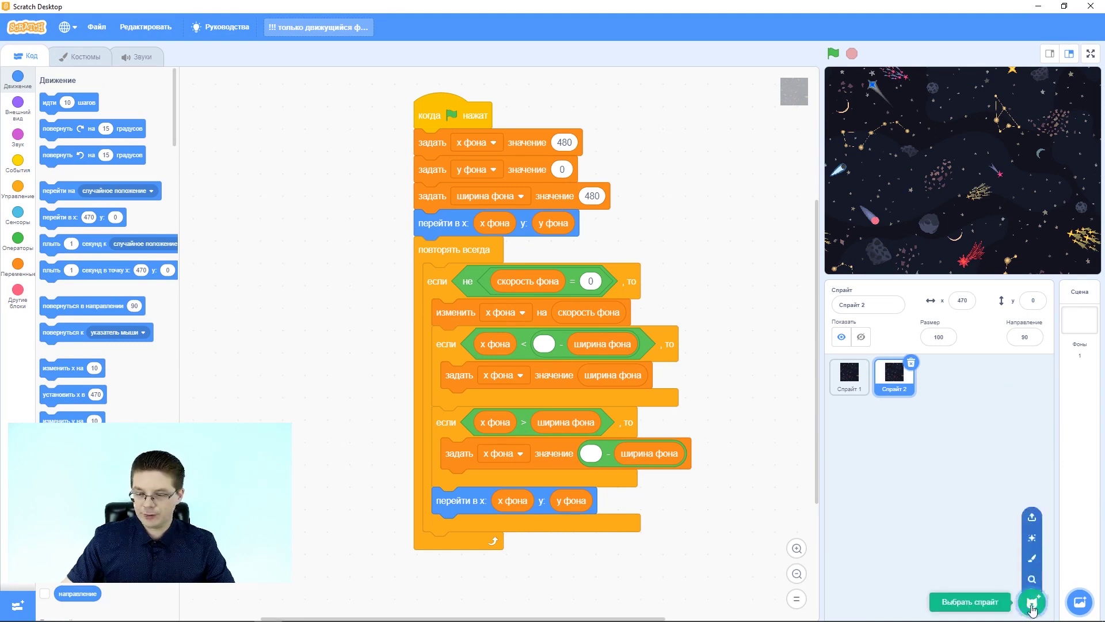
pyautogui.click(1034, 525)
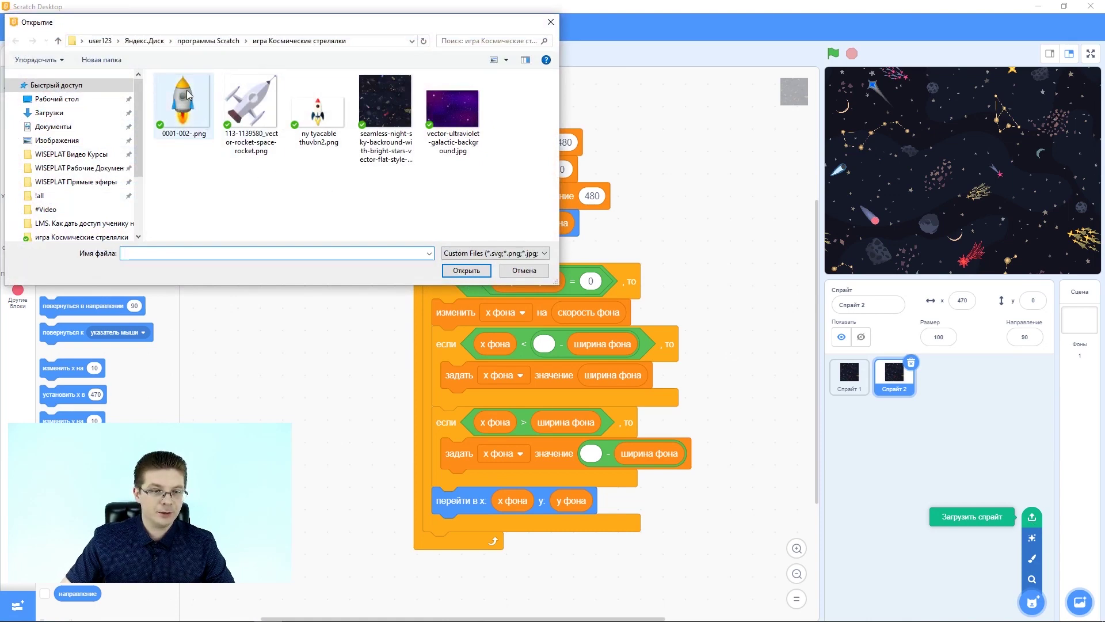
pyautogui.click(240, 99)
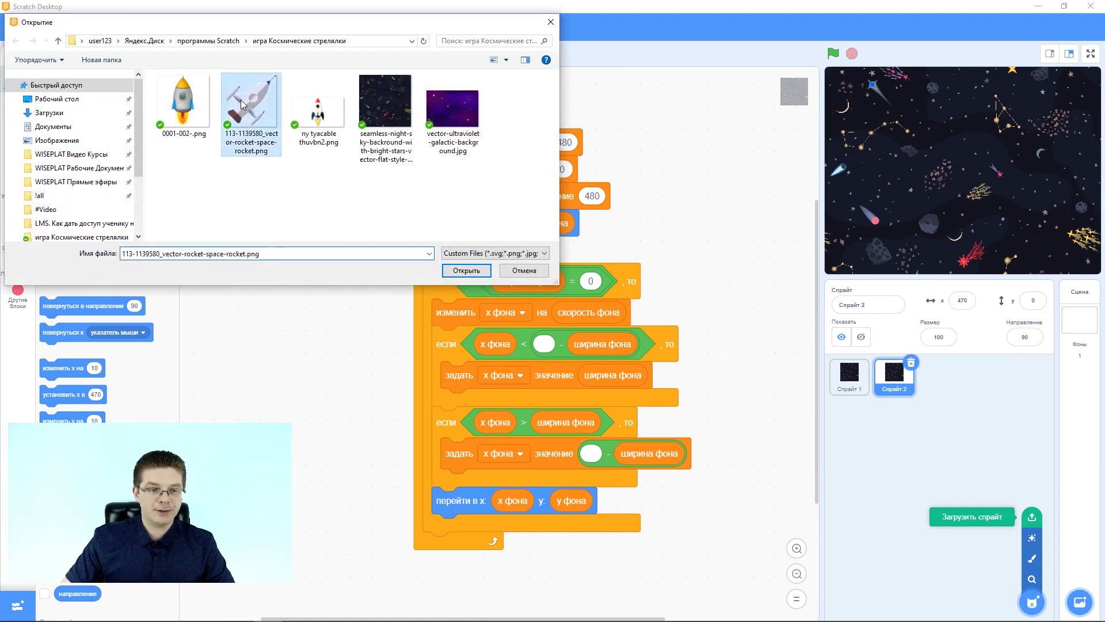
pyautogui.click(447, 271)
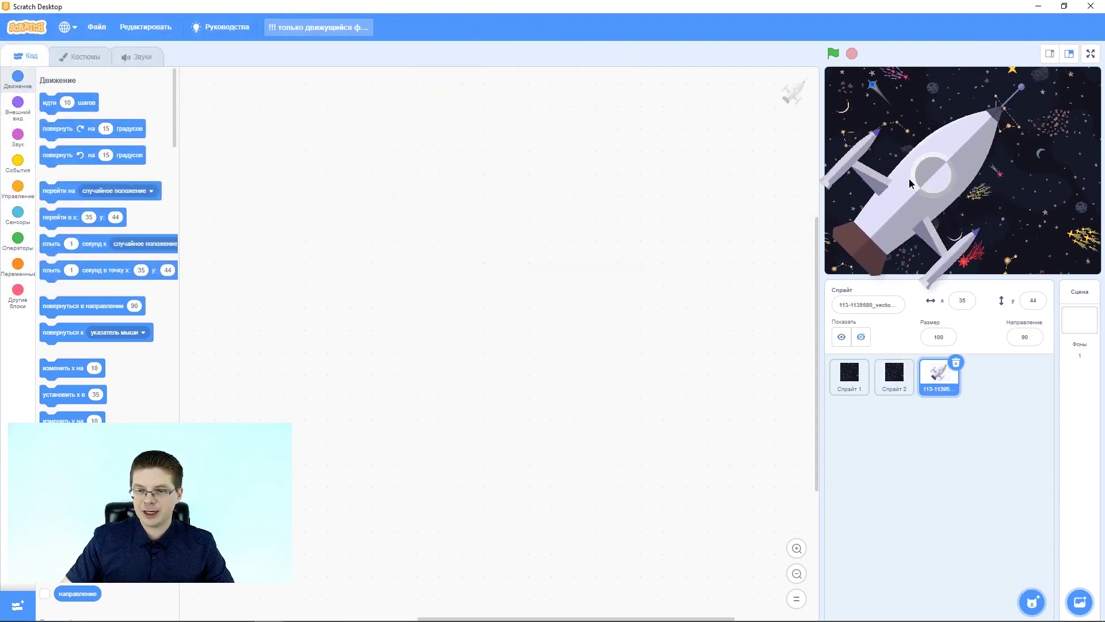
pyautogui.moveTo(969, 157)
pyautogui.mouseDown()
pyautogui.moveTo(956, 173)
pyautogui.moveTo(939, 126)
pyautogui.moveTo(943, 140)
pyautogui.mouseUp()
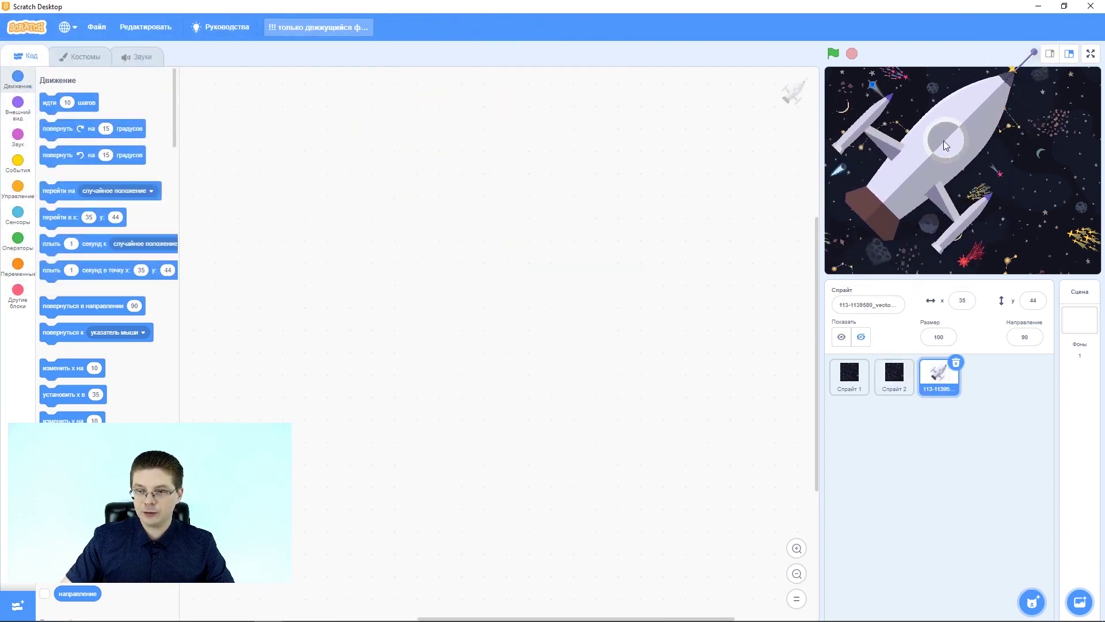
# - Convert the rocket sprite's costume to vector graphics and select the whole rocket
pyautogui.click(72, 60)
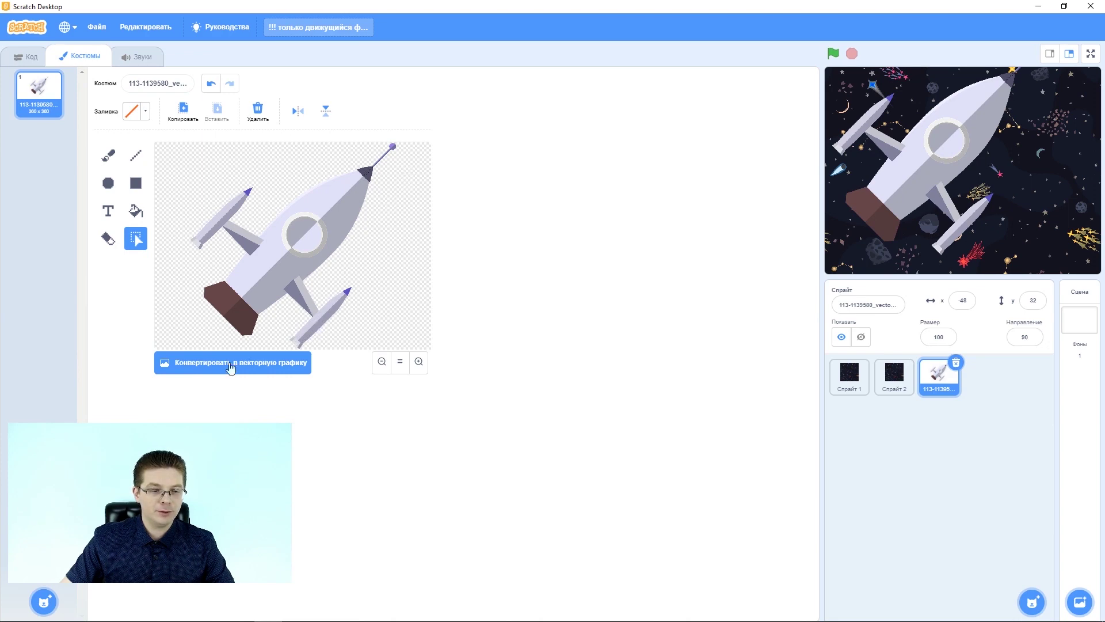
pyautogui.click(203, 364)
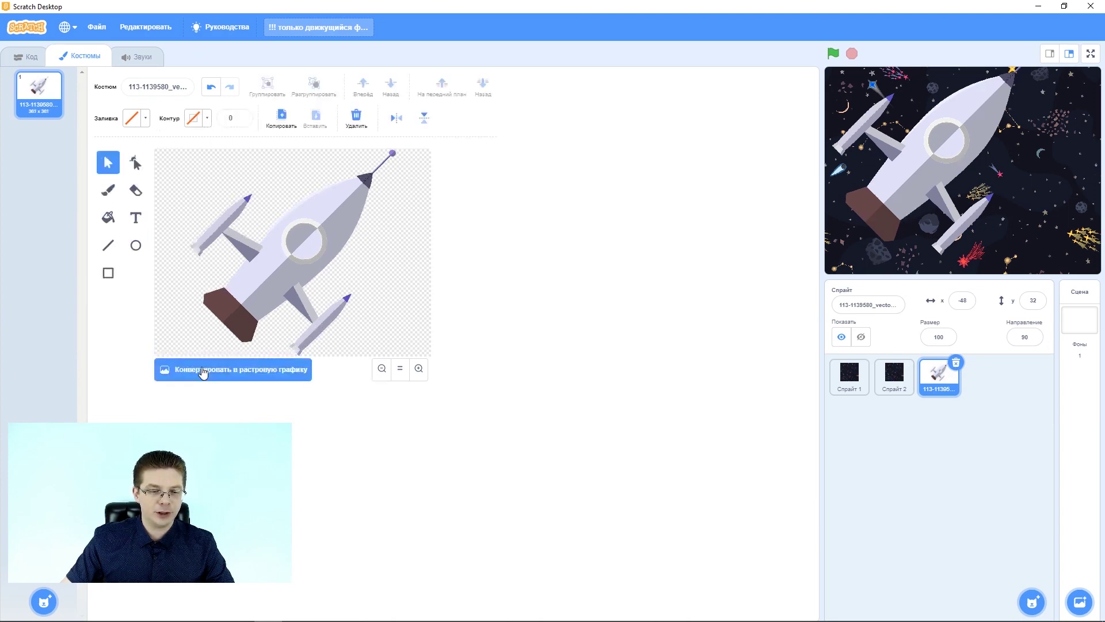
pyautogui.click(357, 206)
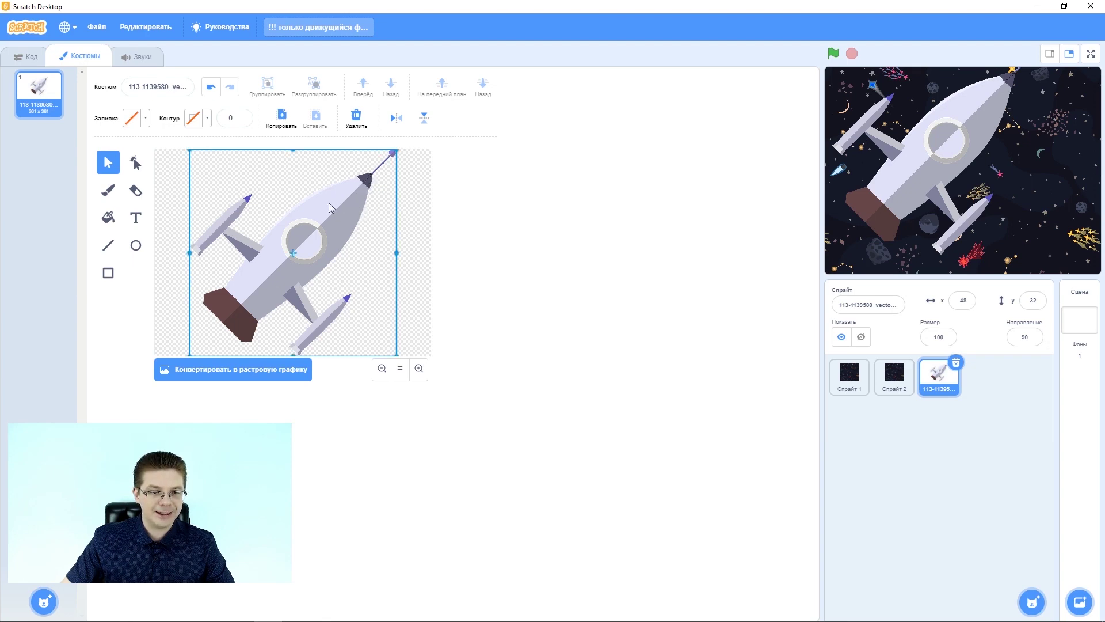
# - Scale the white rocket down, rotate it 45 degrees clockwise so it points right and keep it centred on the canvas
pyautogui.moveTo(396, 150); pyautogui.dragTo(317, 233)
pyautogui.moveTo(272, 276)
pyautogui.mouseDown()
pyautogui.moveTo(301, 224)
pyautogui.moveTo(316, 228)
pyautogui.moveTo(293, 252)
pyautogui.mouseUp()
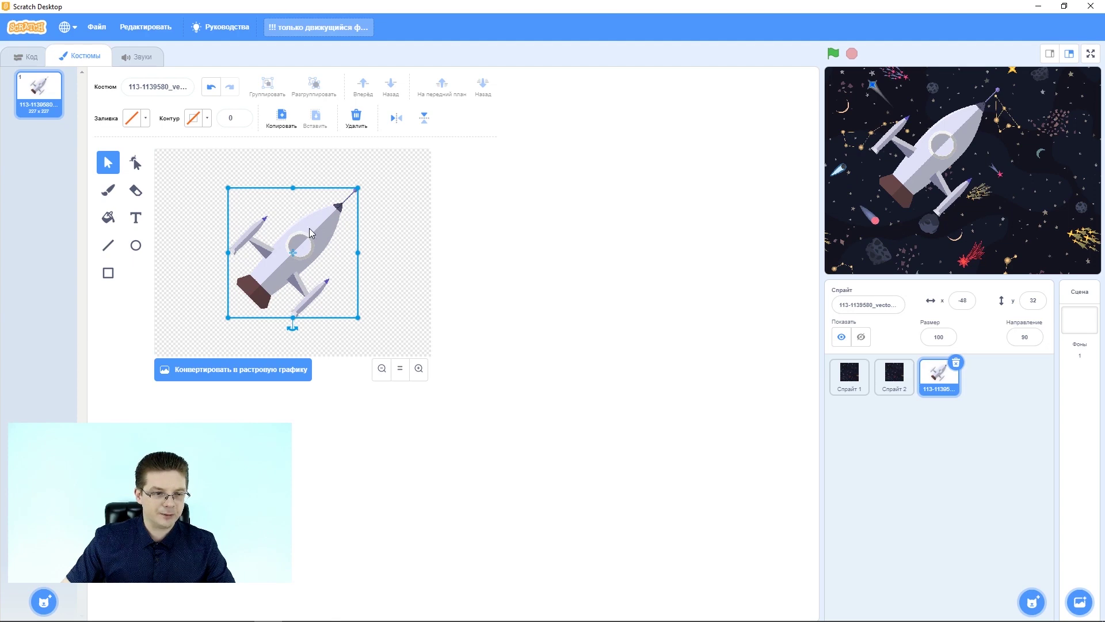
pyautogui.moveTo(292, 326); pyautogui.dragTo(240, 305)
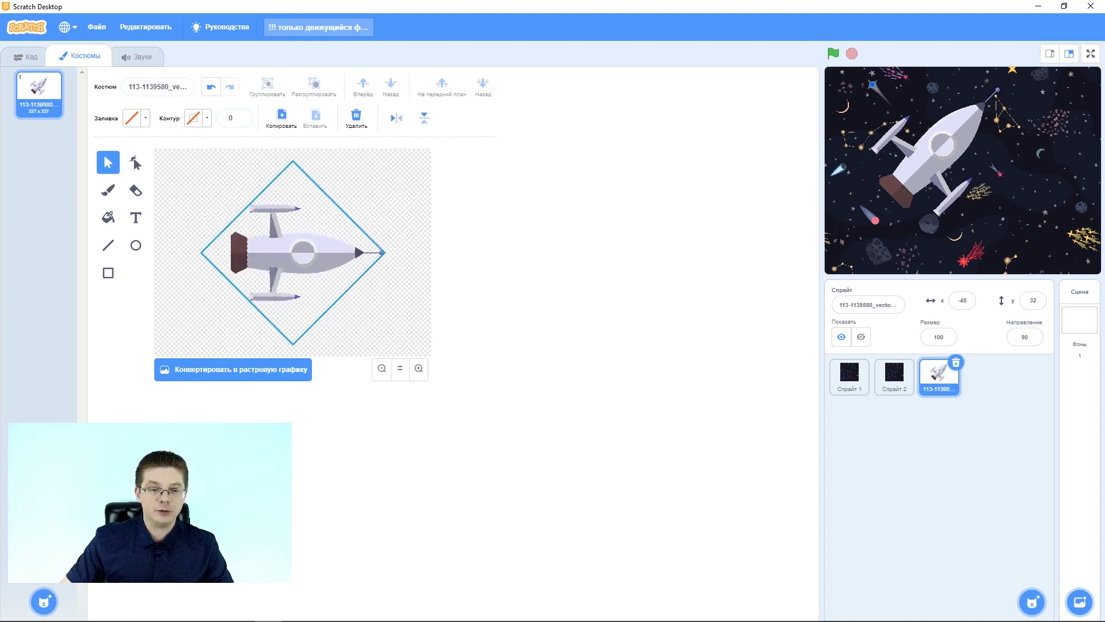
pyautogui.moveTo(240, 305); pyautogui.dragTo(247, 309)
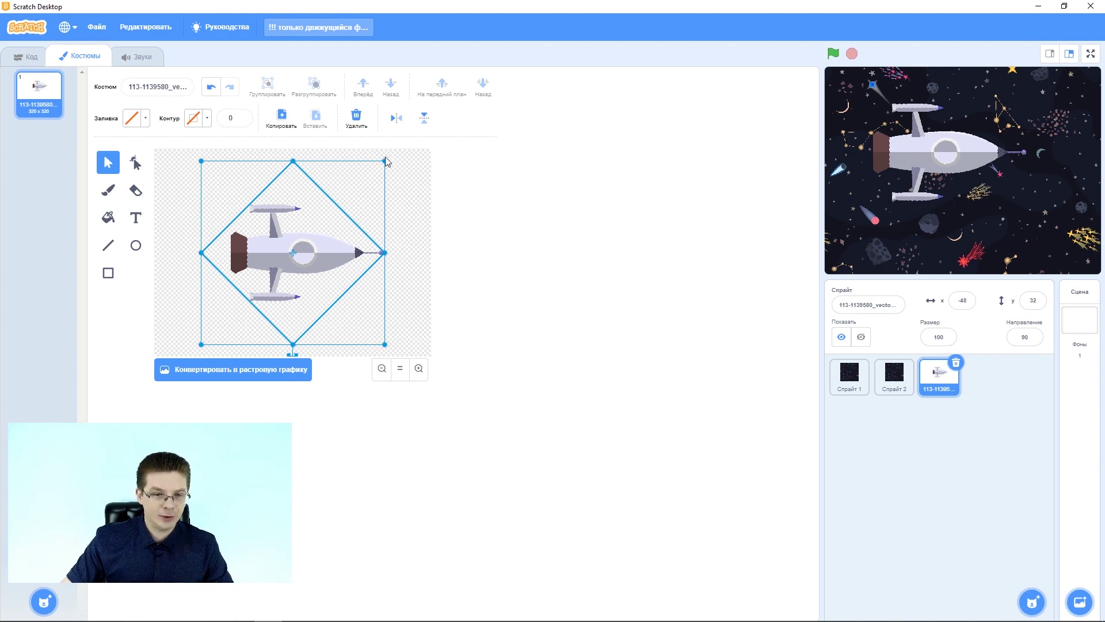
pyautogui.moveTo(382, 164)
pyautogui.mouseDown()
pyautogui.moveTo(394, 140)
pyautogui.moveTo(382, 148)
pyautogui.mouseUp()
pyautogui.moveTo(296, 249); pyautogui.dragTo(293, 252)
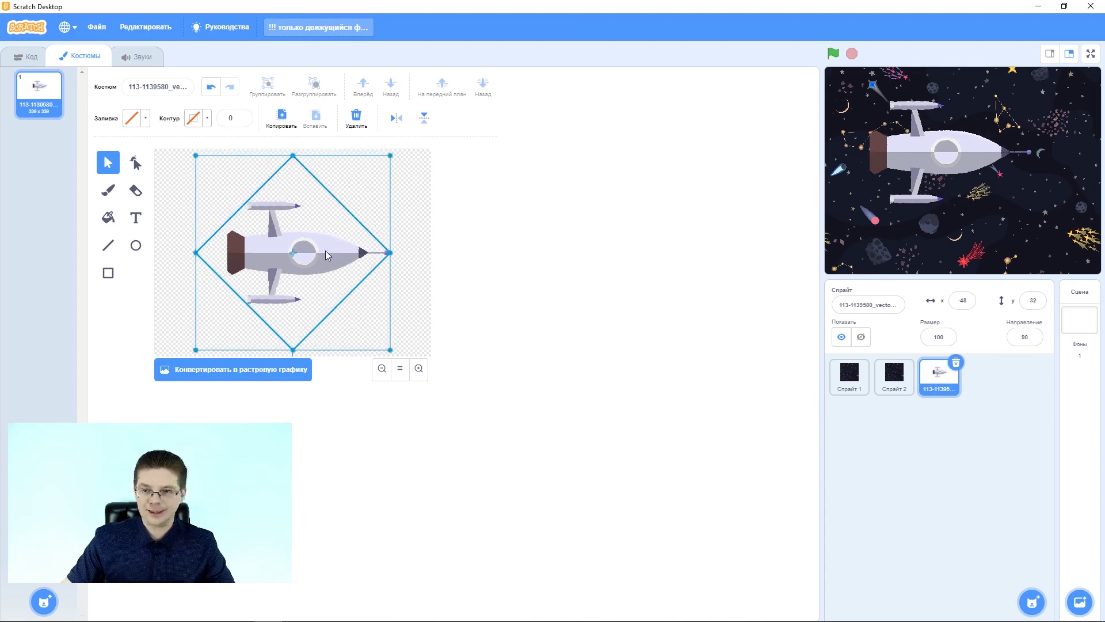
# - Set the rocket sprite's size to 50 and move it on the stage to about x -175, y 119
pyautogui.click(946, 338)
pyautogui.write('50')
pyautogui.press('Return')
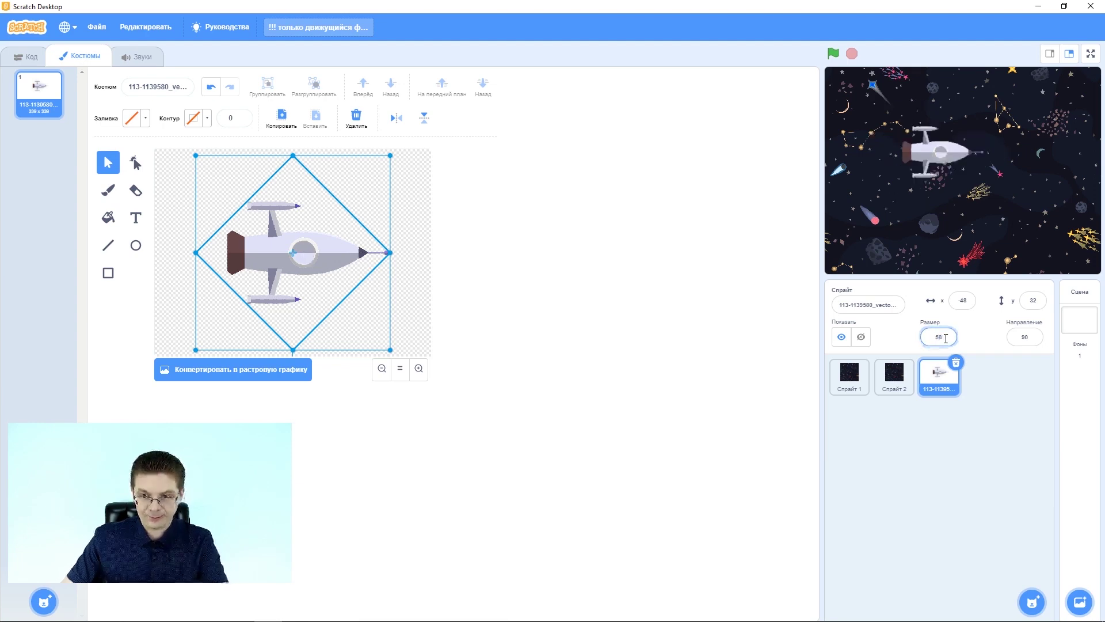
pyautogui.moveTo(919, 130); pyautogui.dragTo(875, 107)
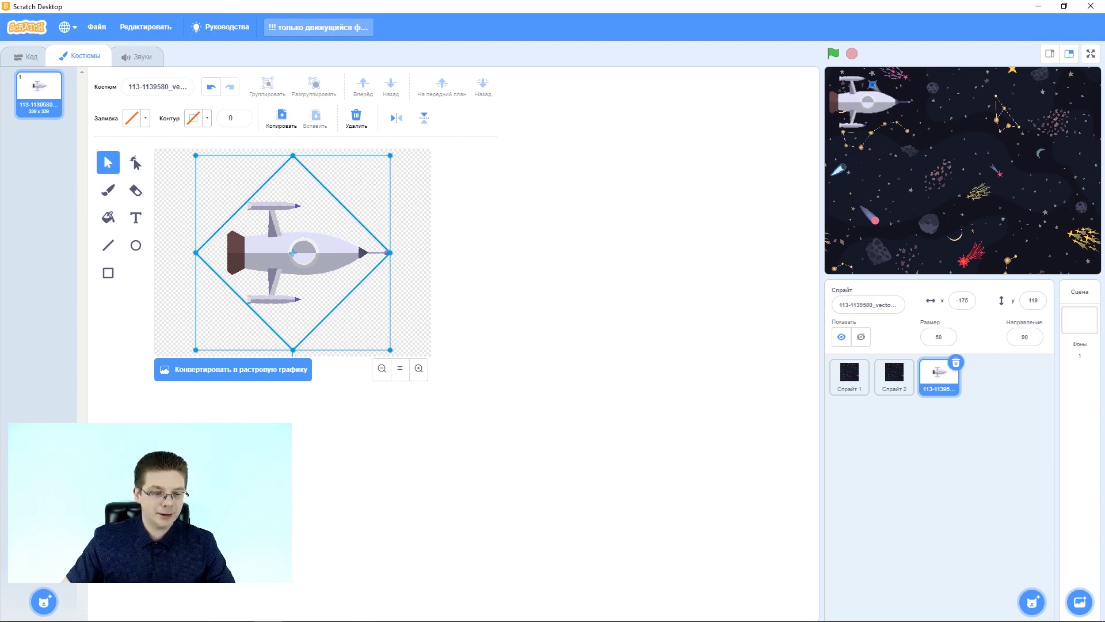
# - Upload 0001-002-.png as a second costume of the rocket sprite and convert it to vector graphics
pyautogui.moveTo(45, 601)
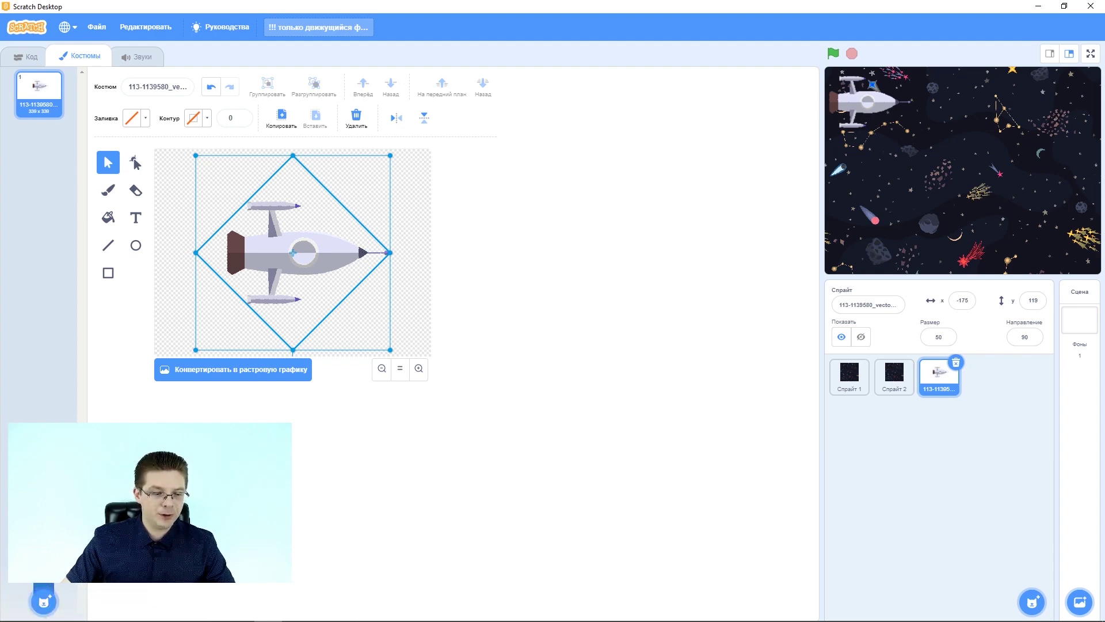
pyautogui.click(44, 495)
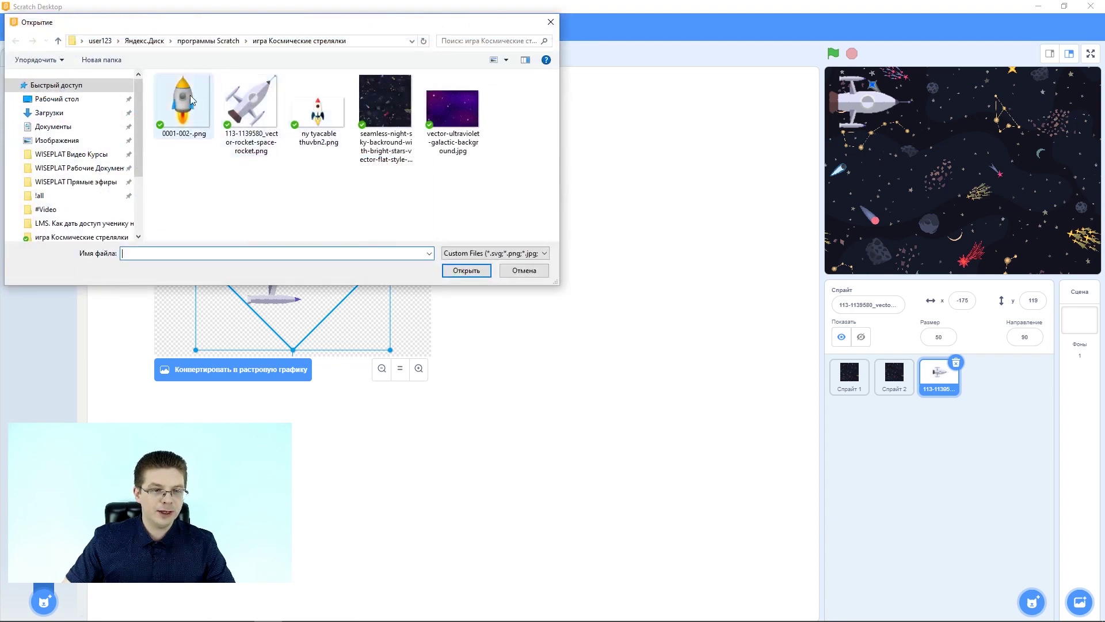
pyautogui.click(190, 95)
pyautogui.click(472, 271)
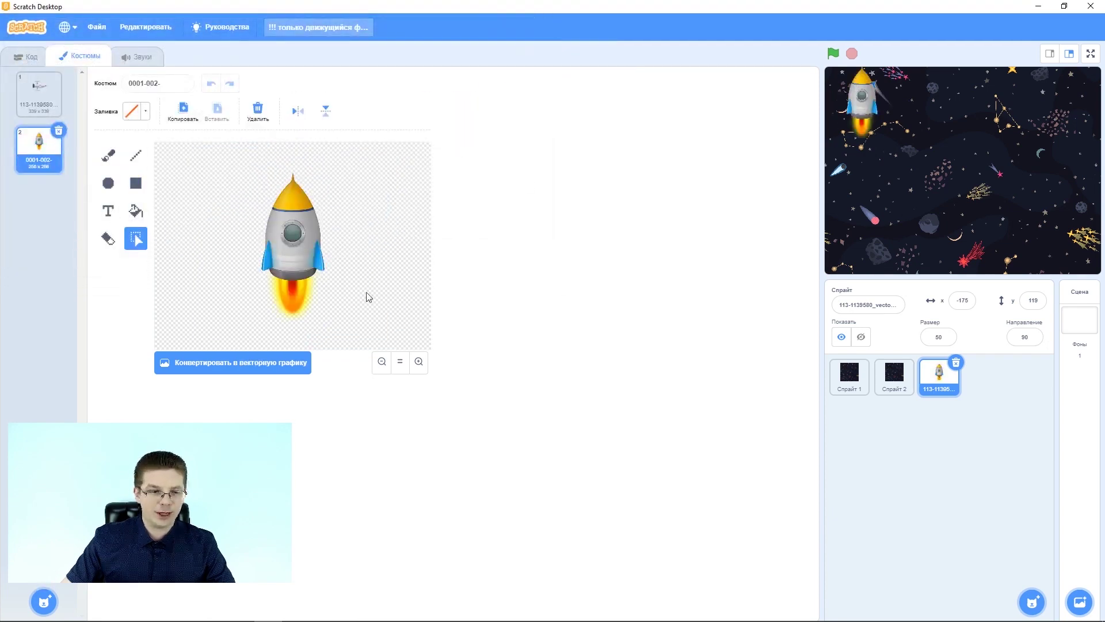
pyautogui.click(208, 368)
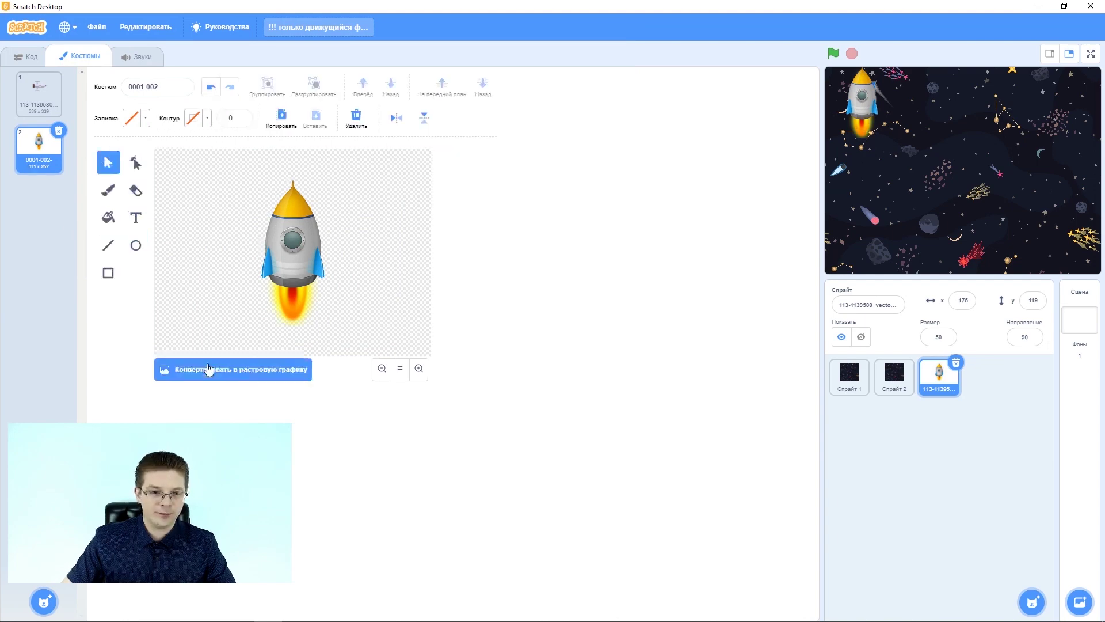
# - Rotate the yellow-nosed rocket 90 degrees clockwise so it points right, and compare it with the first costume
pyautogui.click(300, 212)
pyautogui.moveTo(293, 336); pyautogui.dragTo(216, 259)
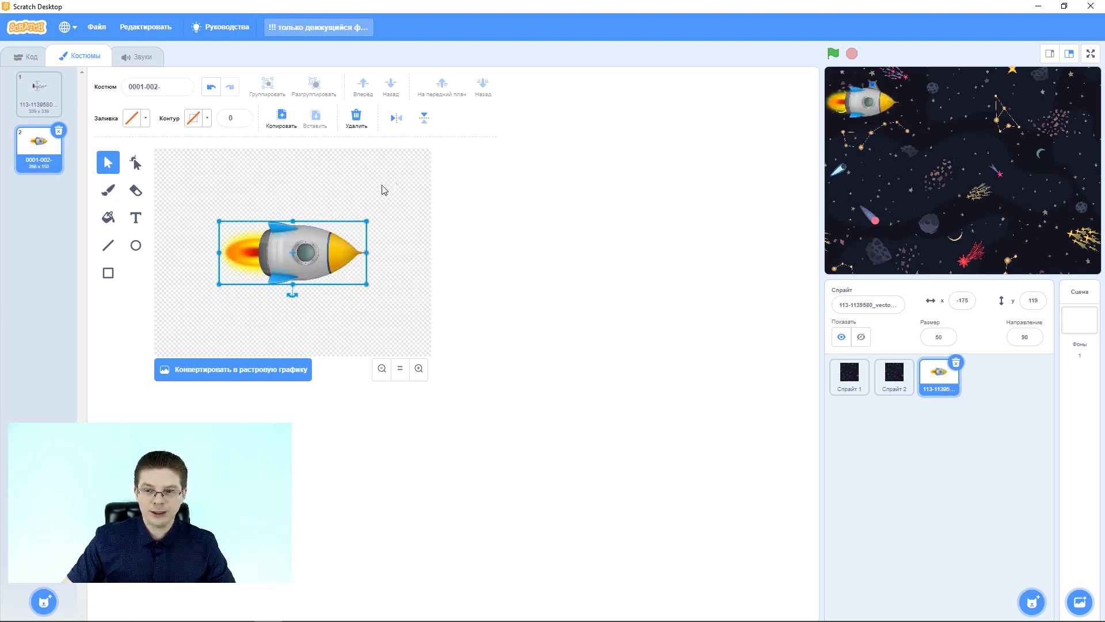
pyautogui.moveTo(289, 253); pyautogui.dragTo(292, 253)
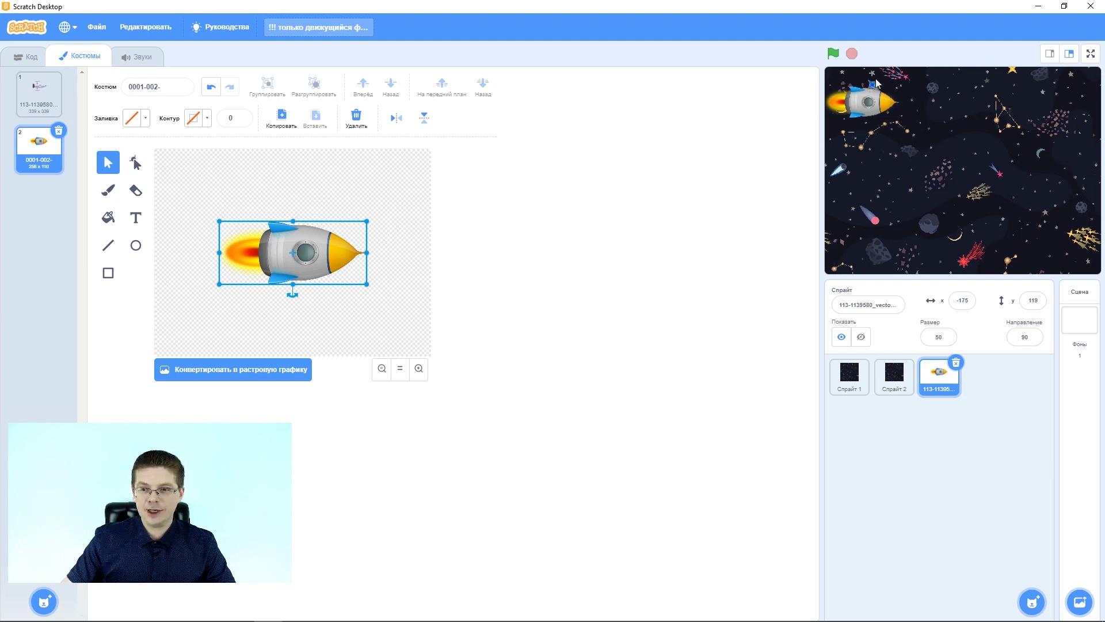
pyautogui.click(34, 93)
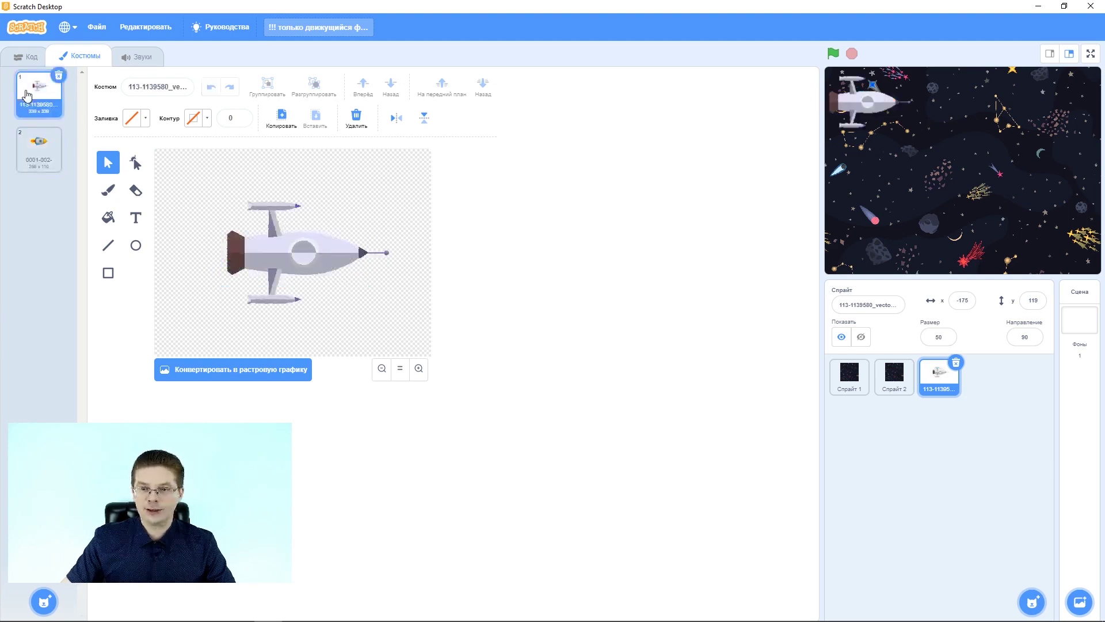
pyautogui.click(33, 151)
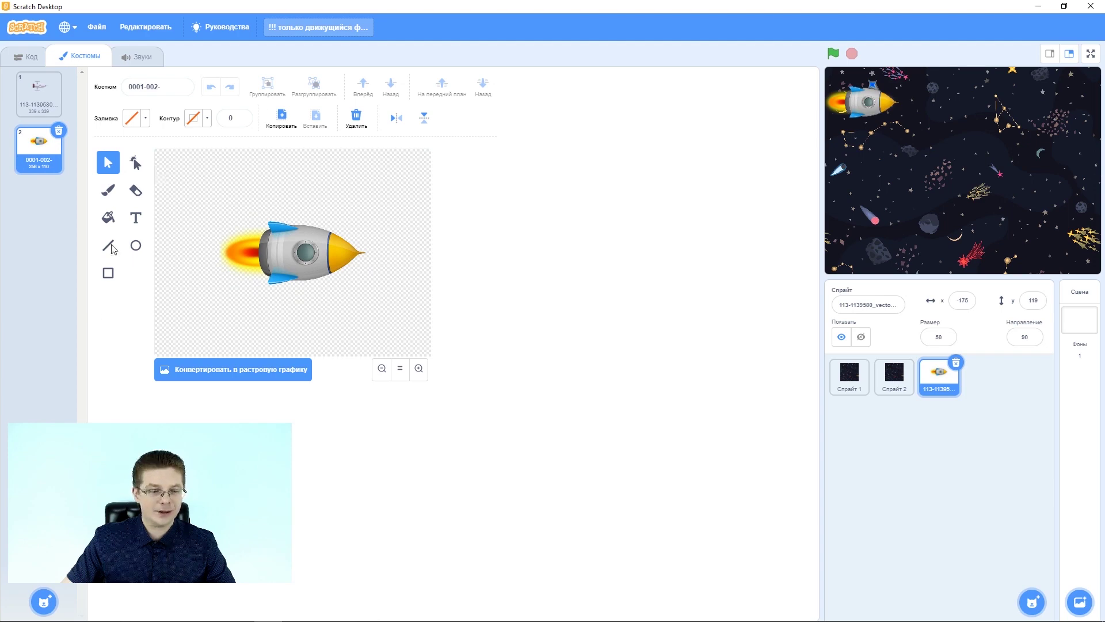
# - Upload ny tyacable thuvbn2.png as a third costume of the rocket sprite and convert it to vector graphics
pyautogui.moveTo(44, 602)
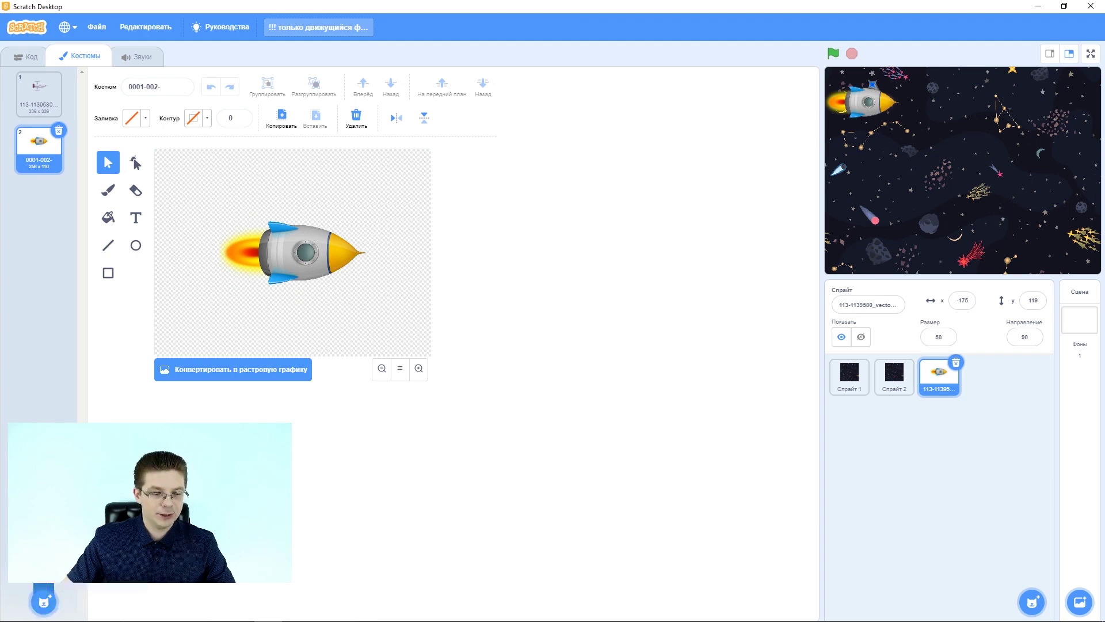
pyautogui.click(44, 484)
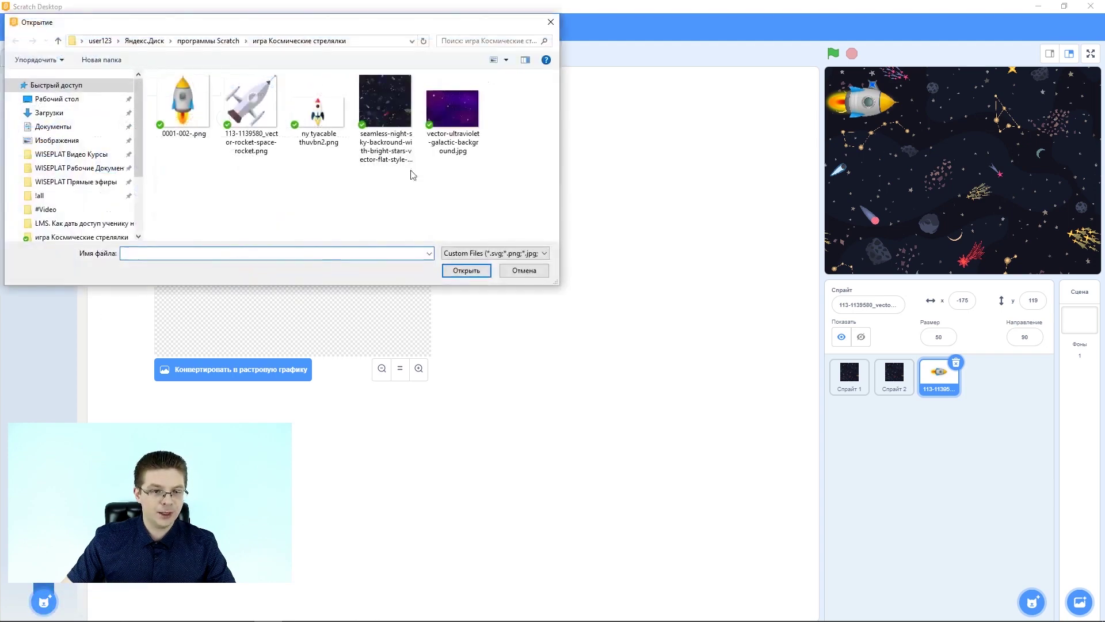
pyautogui.click(333, 116)
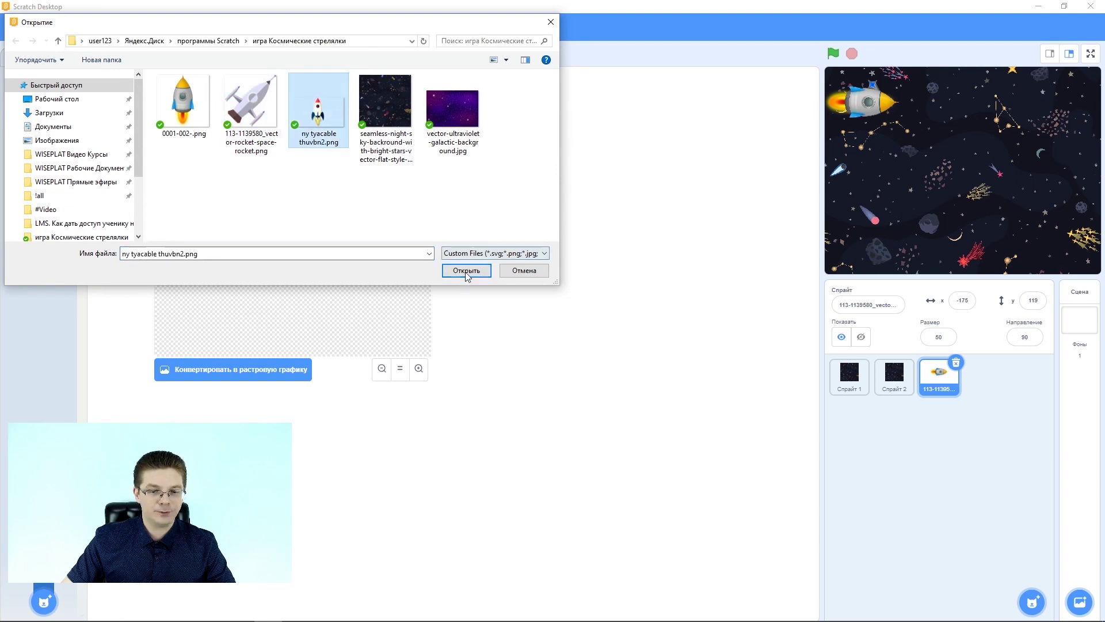
pyautogui.click(467, 271)
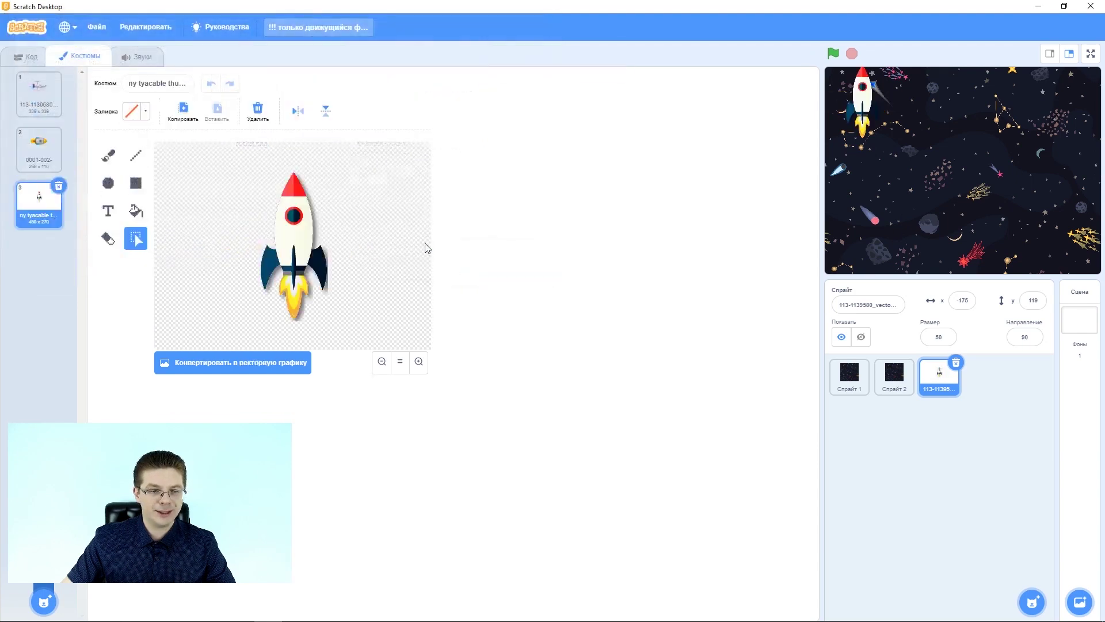
pyautogui.click(273, 364)
# - Rotate the red-nosed rocket 90 degrees clockwise so it points right, and move the sprite on the stage to about x -168, y 129
pyautogui.click(290, 240)
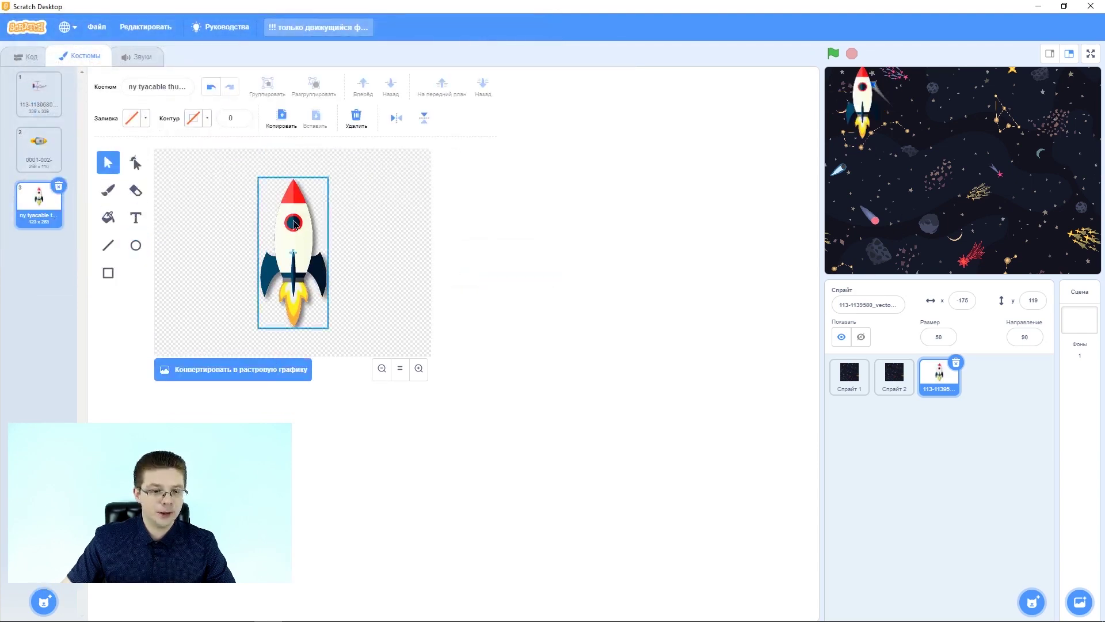
pyautogui.moveTo(293, 339); pyautogui.dragTo(209, 256)
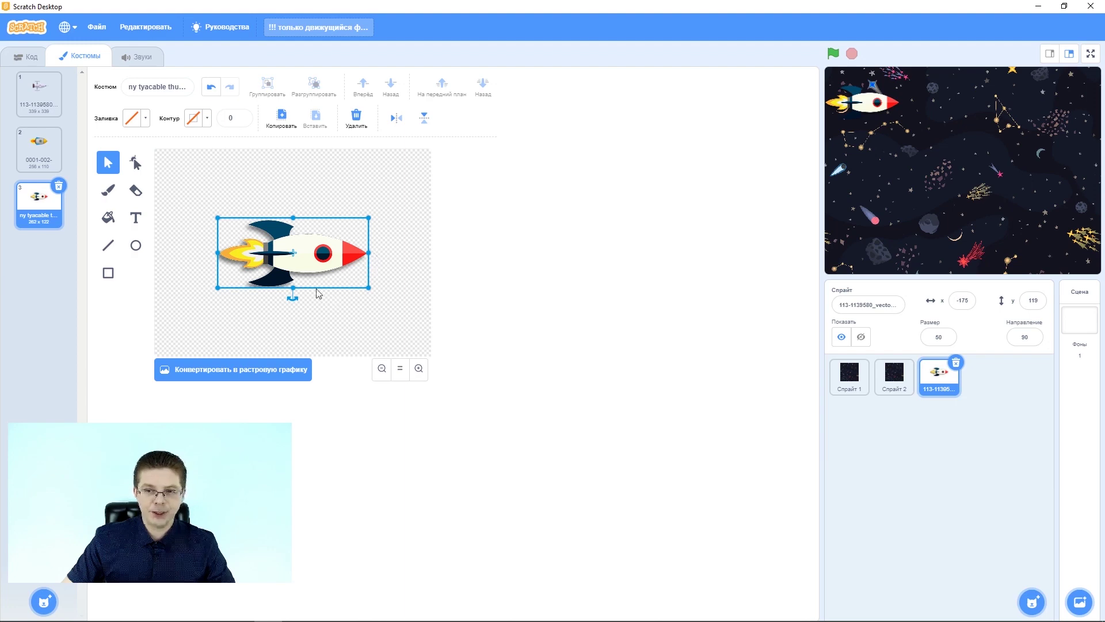
pyautogui.moveTo(318, 247)
pyautogui.mouseDown()
pyautogui.moveTo(330, 247)
pyautogui.moveTo(318, 249)
pyautogui.mouseUp()
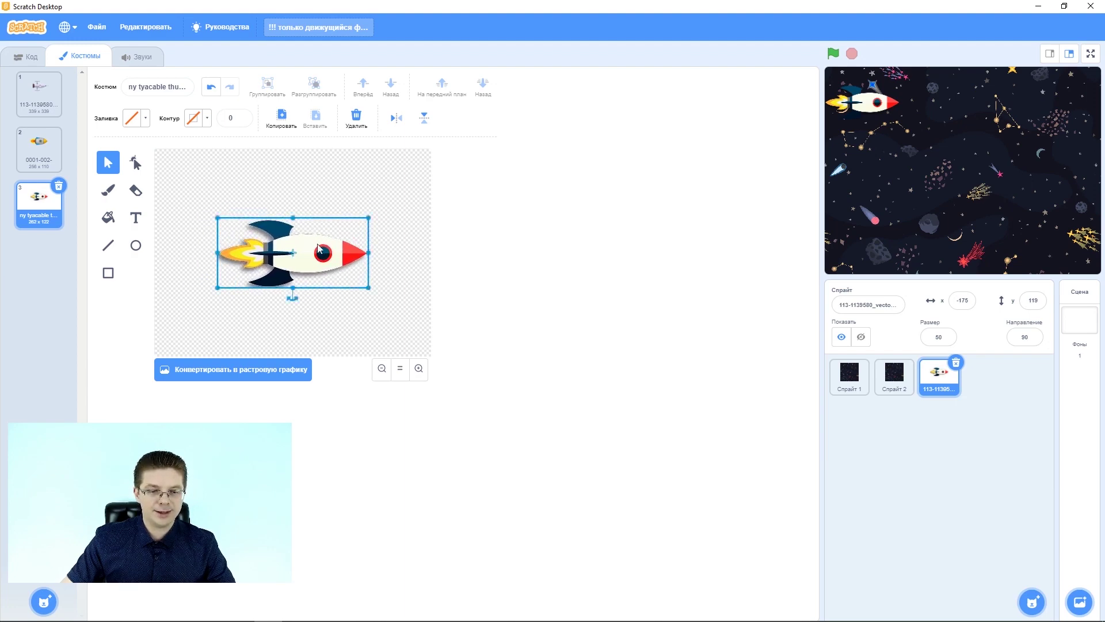
pyautogui.moveTo(883, 99)
pyautogui.mouseDown()
pyautogui.moveTo(894, 122)
pyautogui.moveTo(888, 81)
pyautogui.moveTo(972, 212)
pyautogui.moveTo(903, 112)
pyautogui.moveTo(947, 204)
pyautogui.moveTo(956, 212)
pyautogui.moveTo(963, 202)
pyautogui.moveTo(890, 88)
pyautogui.mouseUp()
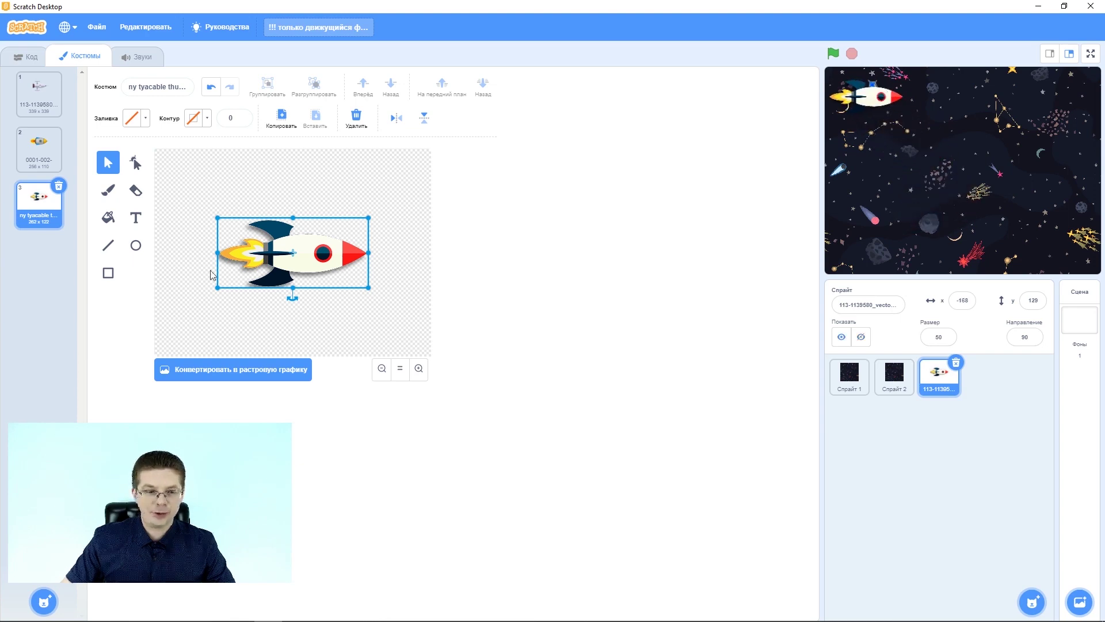
# - Set the Fill tool to white with colour 0, saturation 0 and brightness 100, and convert the red-nosed rocket costume to bitmap graphics
pyautogui.click(419, 368)
pyautogui.click(419, 369)
pyautogui.click(383, 368)
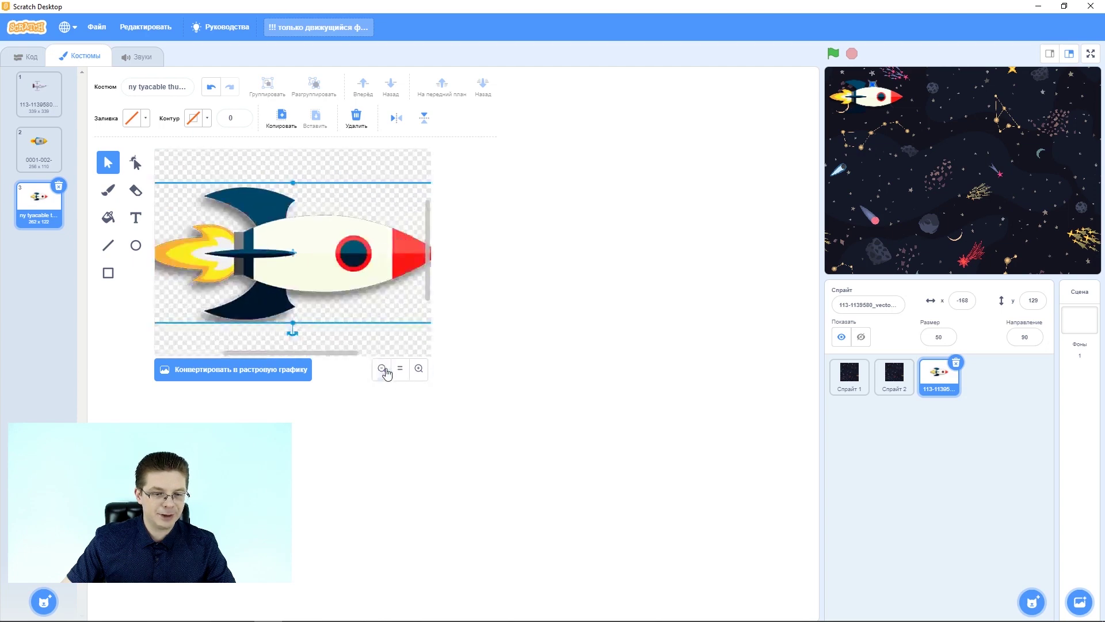
pyautogui.click(110, 220)
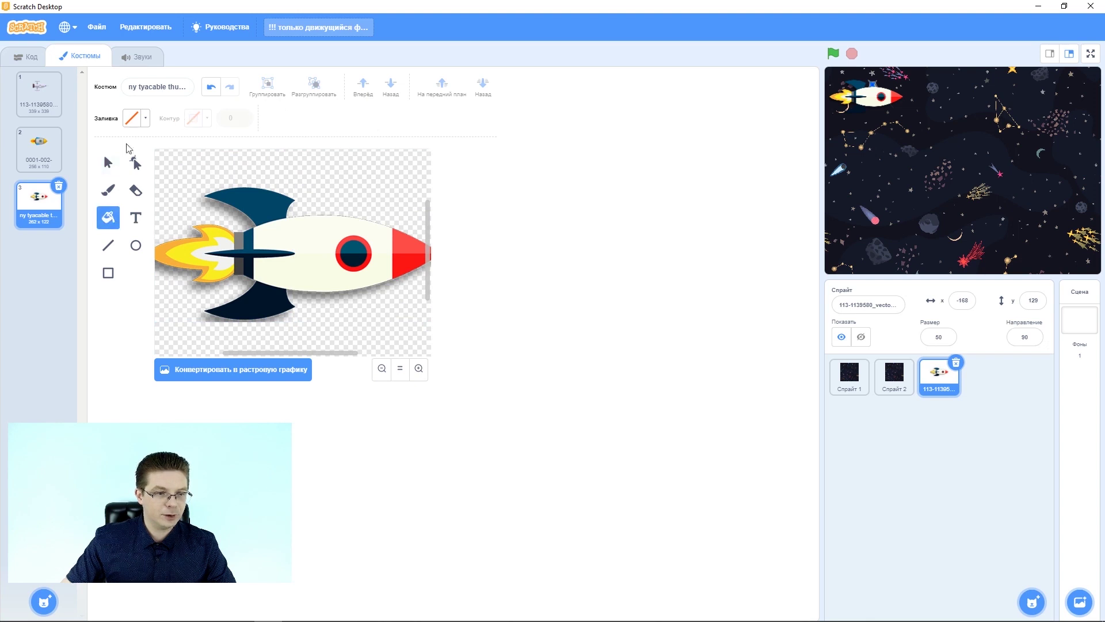
pyautogui.click(146, 119)
pyautogui.moveTo(123, 180); pyautogui.dragTo(79, 187)
pyautogui.moveTo(158, 214); pyautogui.dragTo(85, 215)
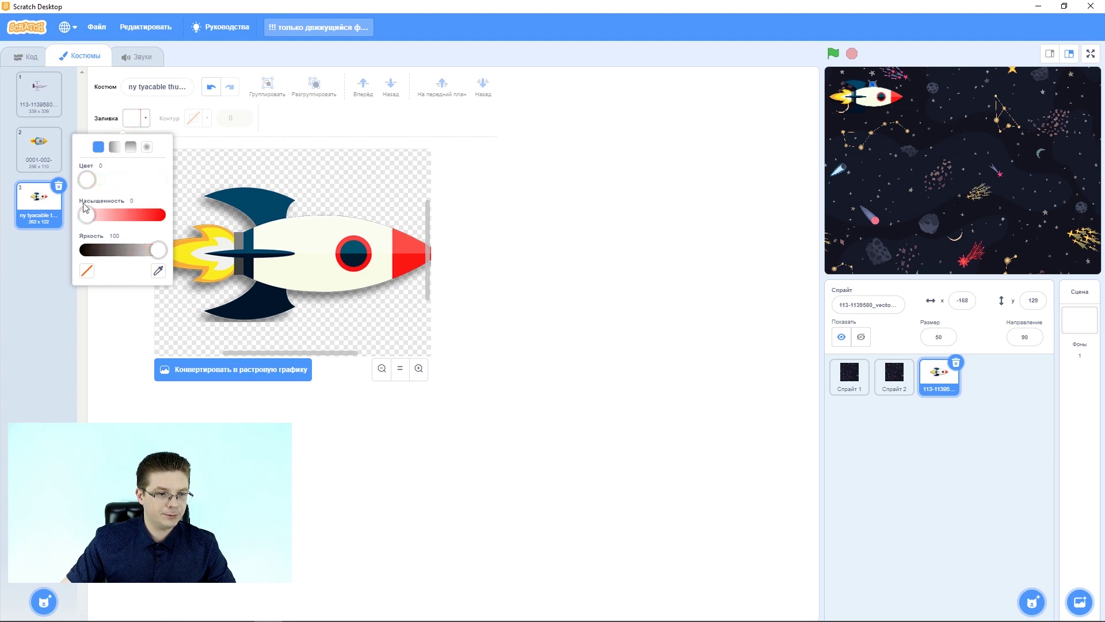
pyautogui.click(253, 357)
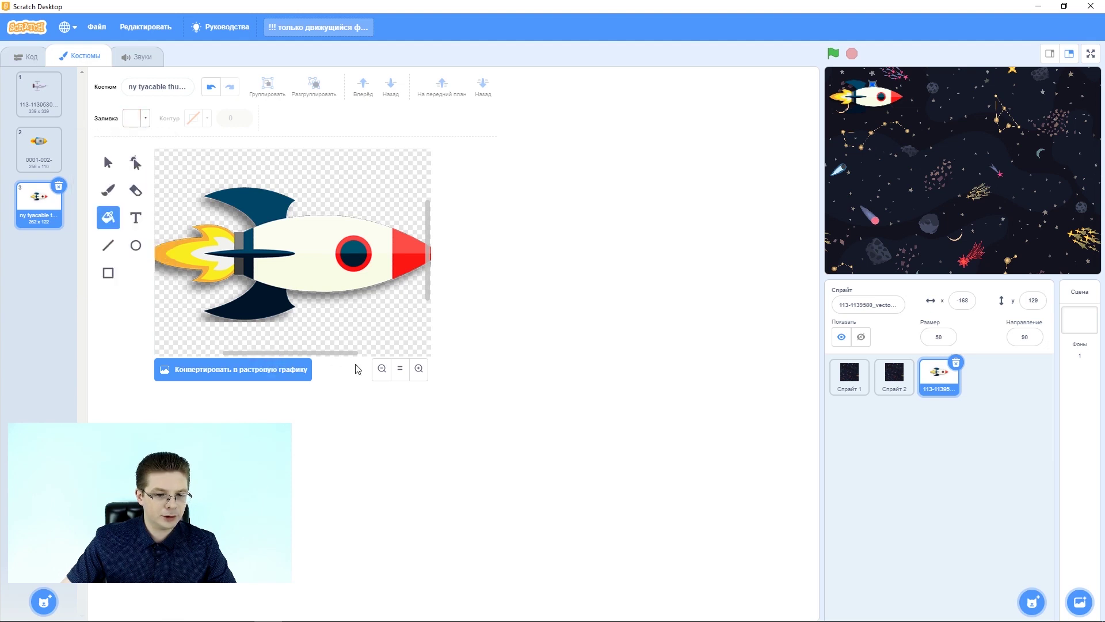
pyautogui.click(244, 374)
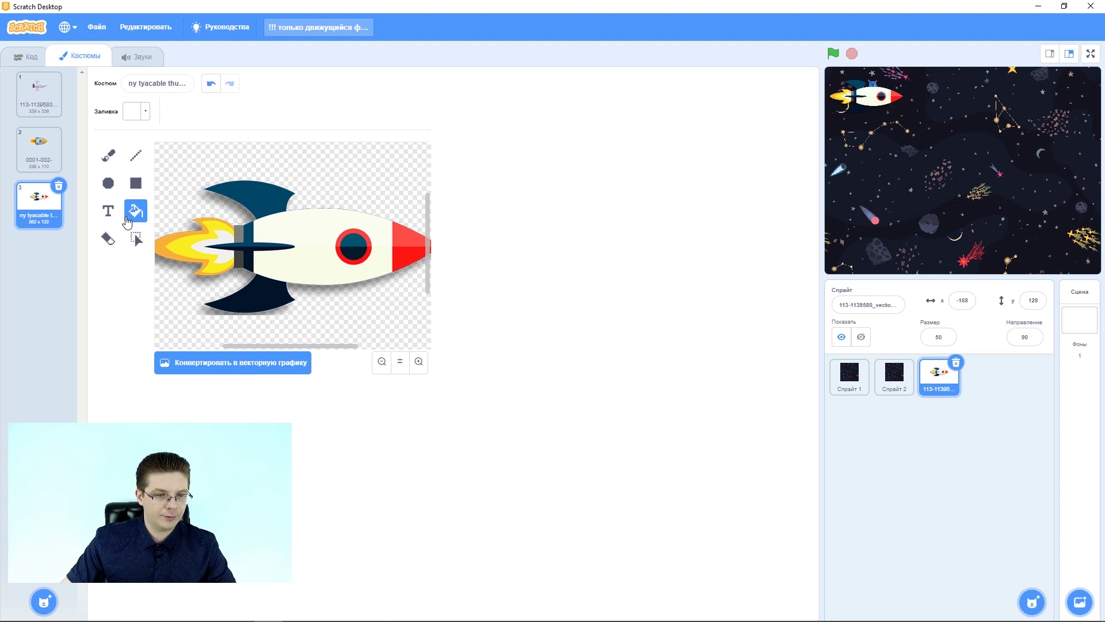
# - Fill both large dark fins of the red-nosed rocket with white and convert the costume back to vector graphics
pyautogui.click(259, 301)
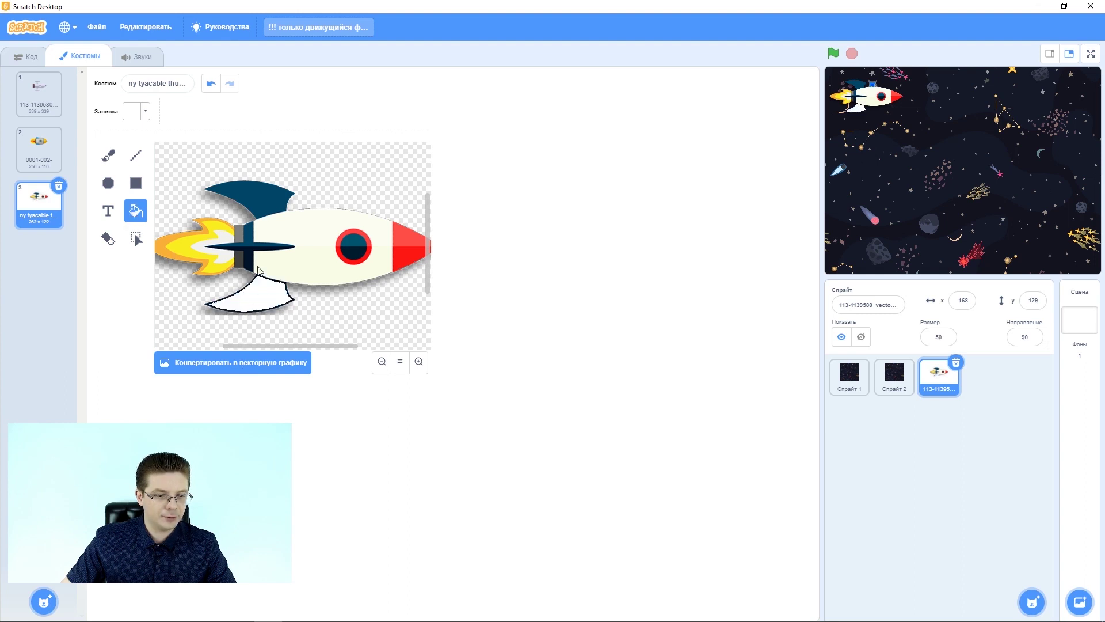
pyautogui.click(262, 200)
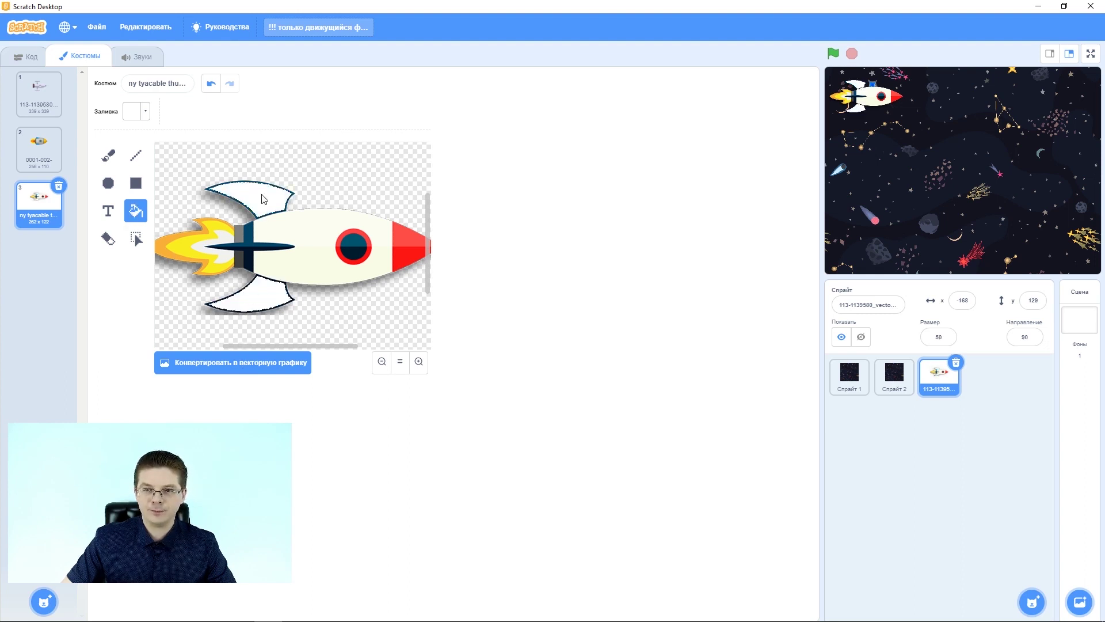
pyautogui.click(218, 364)
pyautogui.click(382, 369)
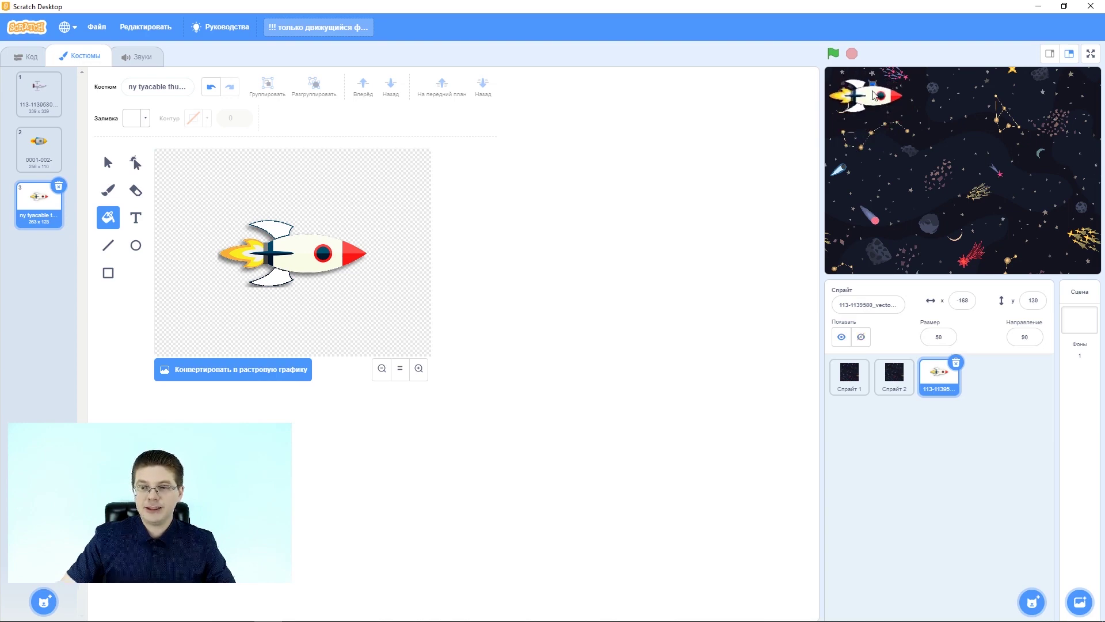
# - Compare the three rocket costumes on the stage and leave 0001-002- as the current costume
pyautogui.click(36, 151)
pyautogui.click(37, 101)
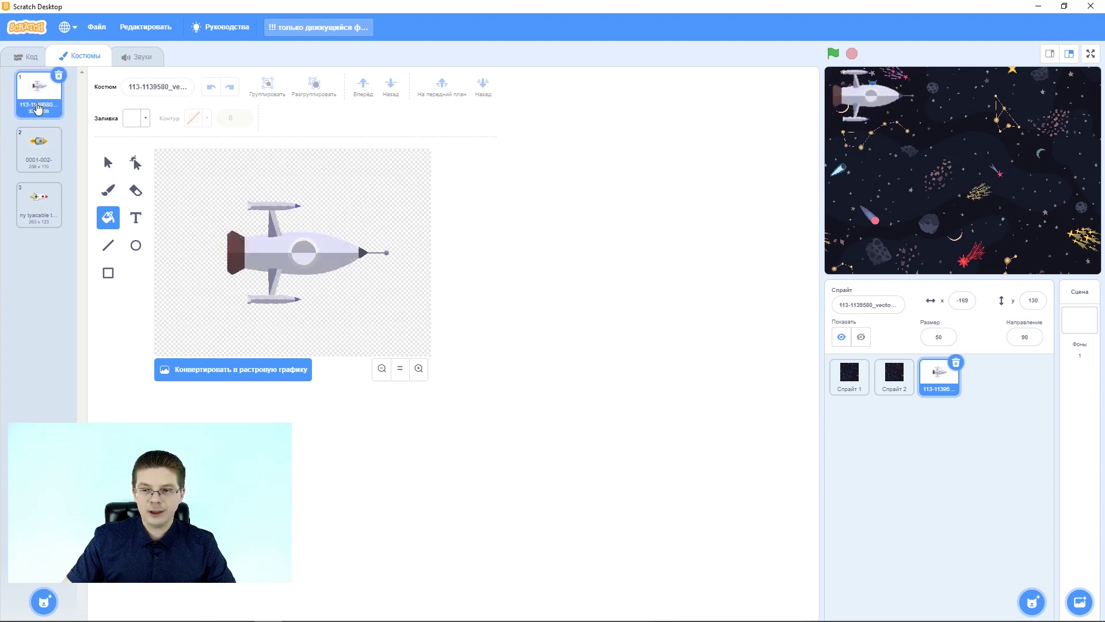
pyautogui.click(33, 153)
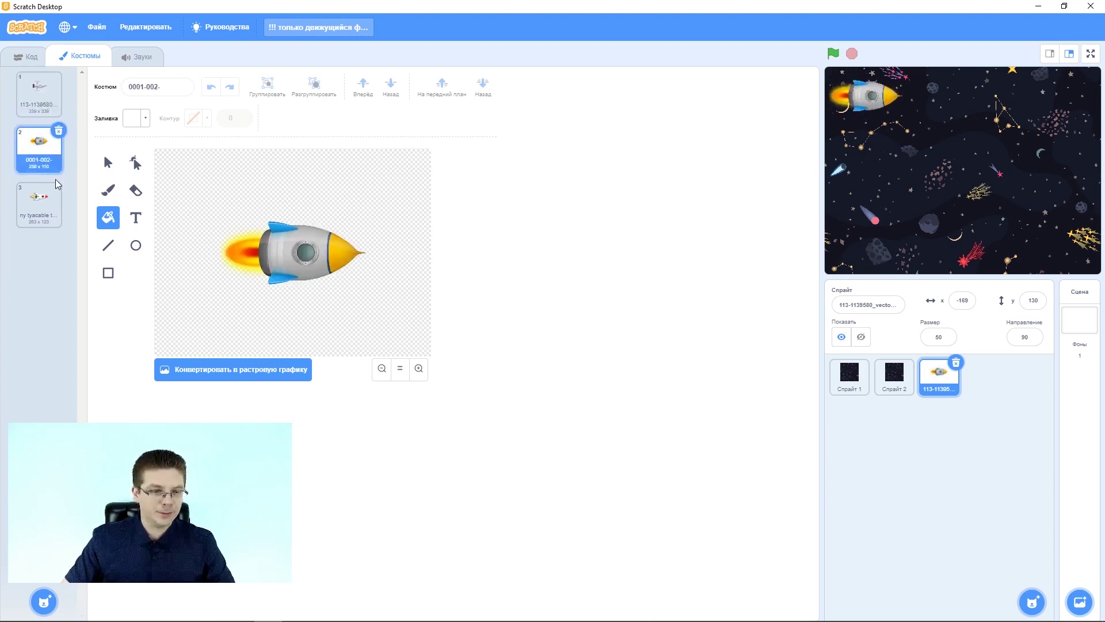
pyautogui.click(39, 202)
pyautogui.click(46, 155)
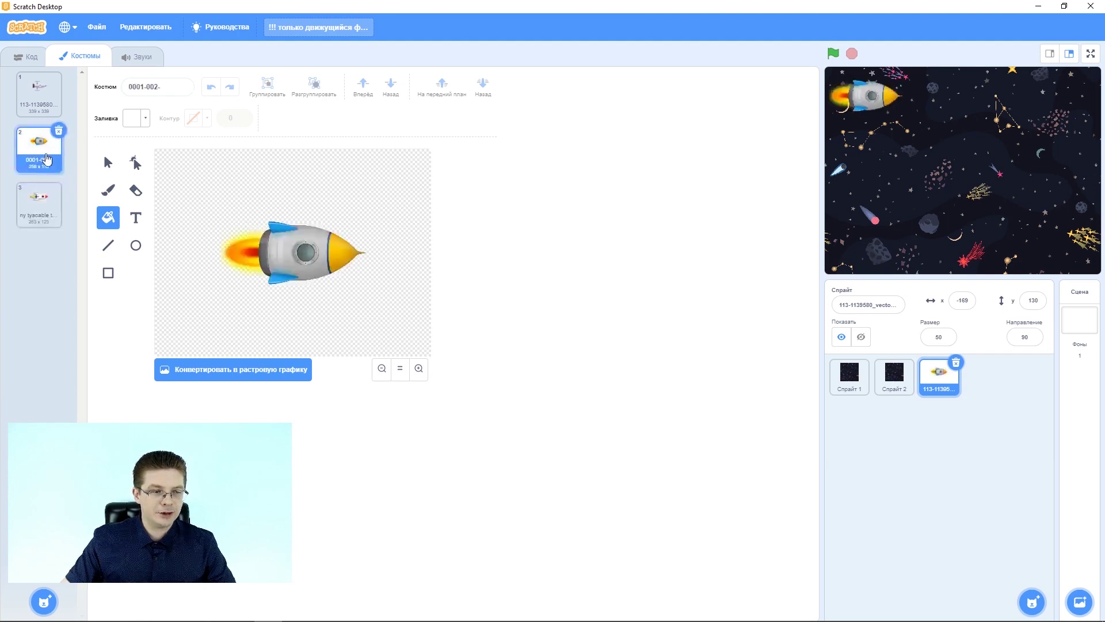
pyautogui.moveTo(46, 158); pyautogui.dragTo(39, 227)
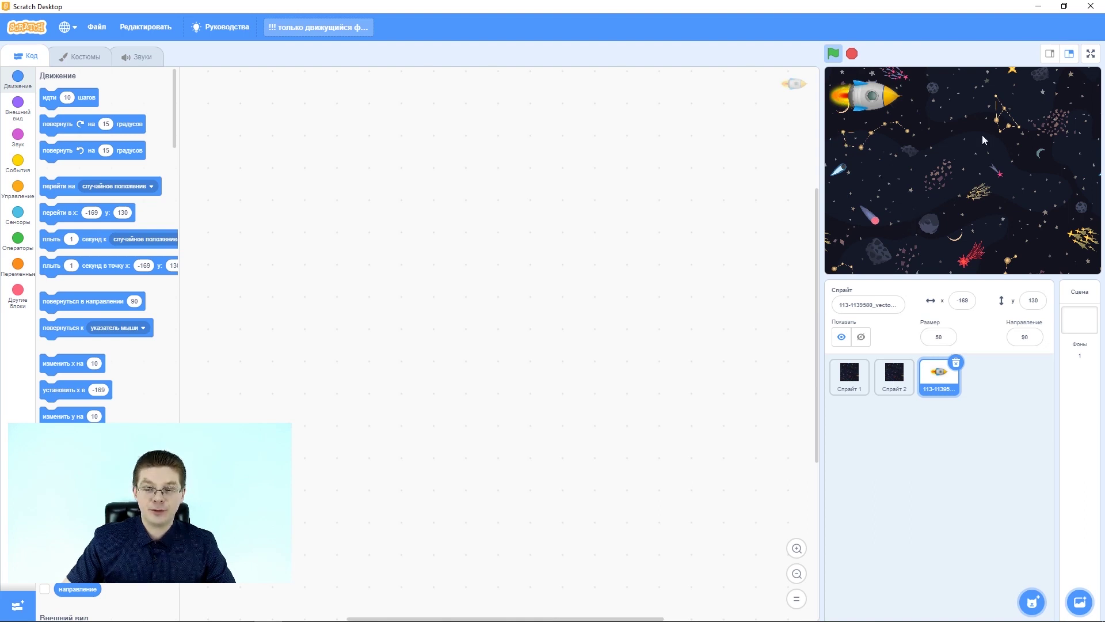
# - Look through the background scripts of Спрайт 1 and Спрайт 2
pyautogui.click(850, 373)
pyautogui.click(894, 373)
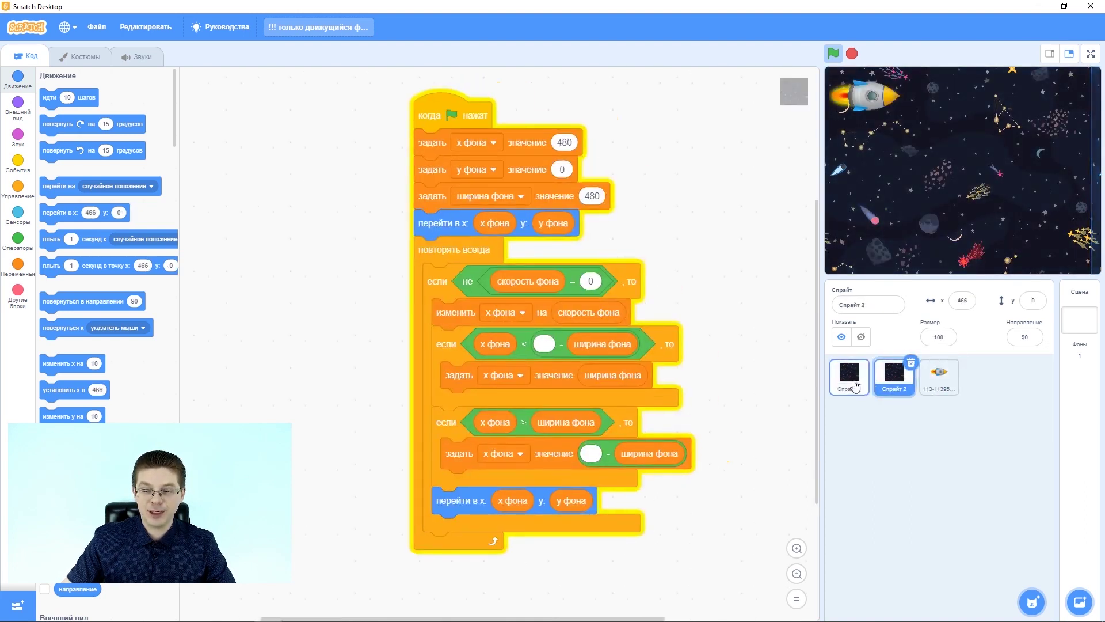
# - Compare the script of Спрайт 1 with that of Спрайт 2 by switching between the two background sprites
pyautogui.click(849, 373)
pyautogui.click(894, 373)
pyautogui.click(850, 373)
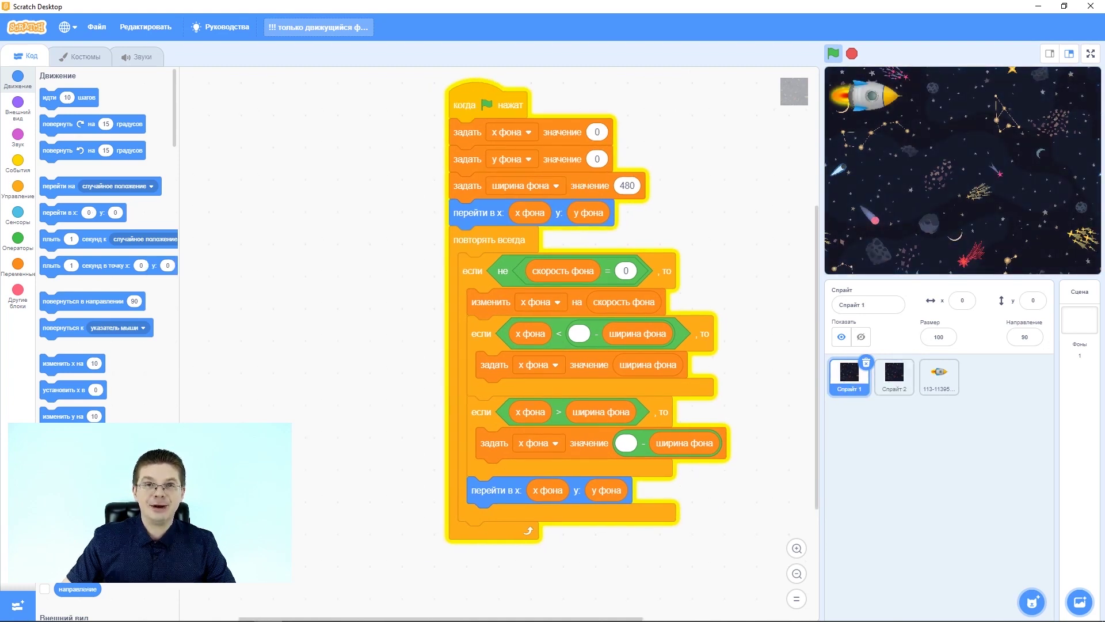
# - Start a script for the rocket sprite with a green-flag hat block in the workspace
pyautogui.click(939, 377)
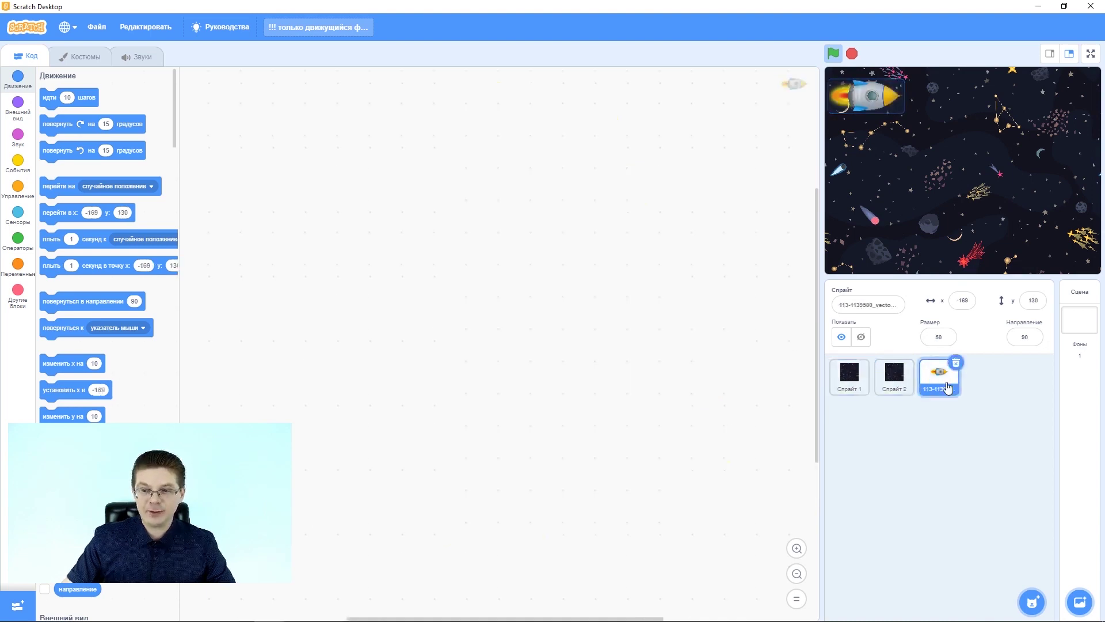
pyautogui.click(17, 163)
pyautogui.moveTo(86, 103); pyautogui.dragTo(558, 138)
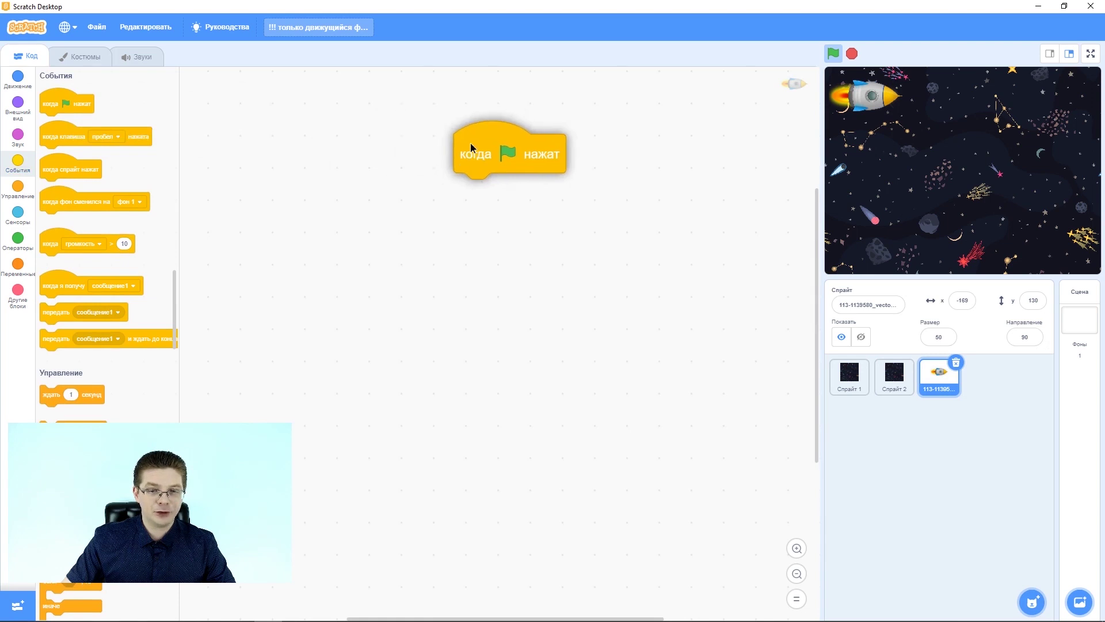
pyautogui.click(796, 548)
pyautogui.moveTo(494, 113); pyautogui.dragTo(395, 119)
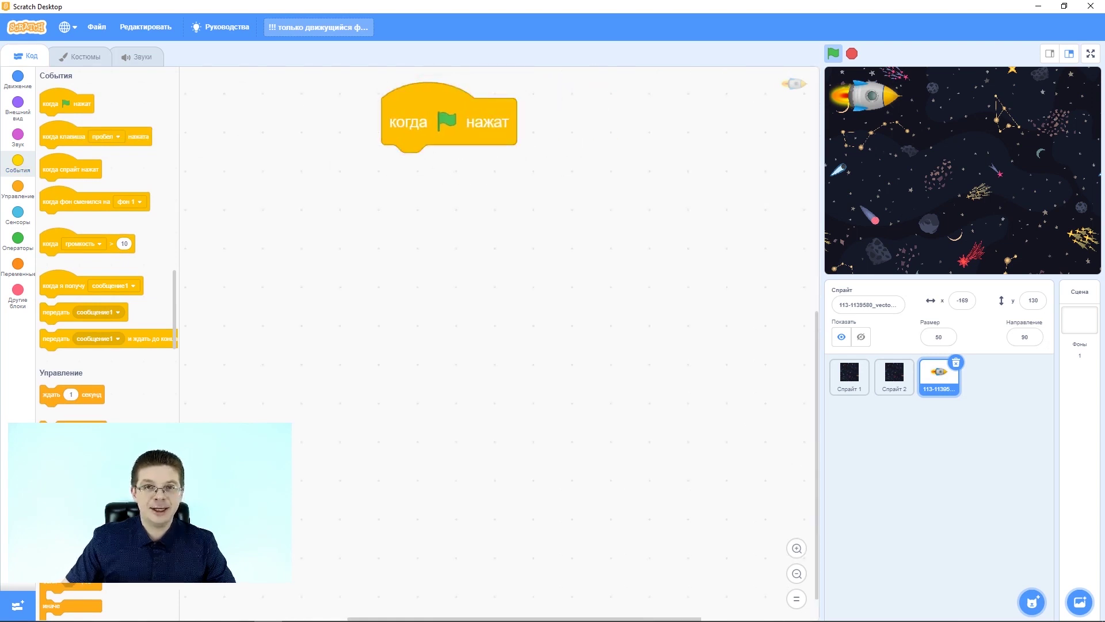
# - Add a block under the rocket's green-flag hat that sets скорость фона to 10, and test-run the project
pyautogui.click(18, 264)
pyautogui.moveTo(52, 143); pyautogui.dragTo(400, 169)
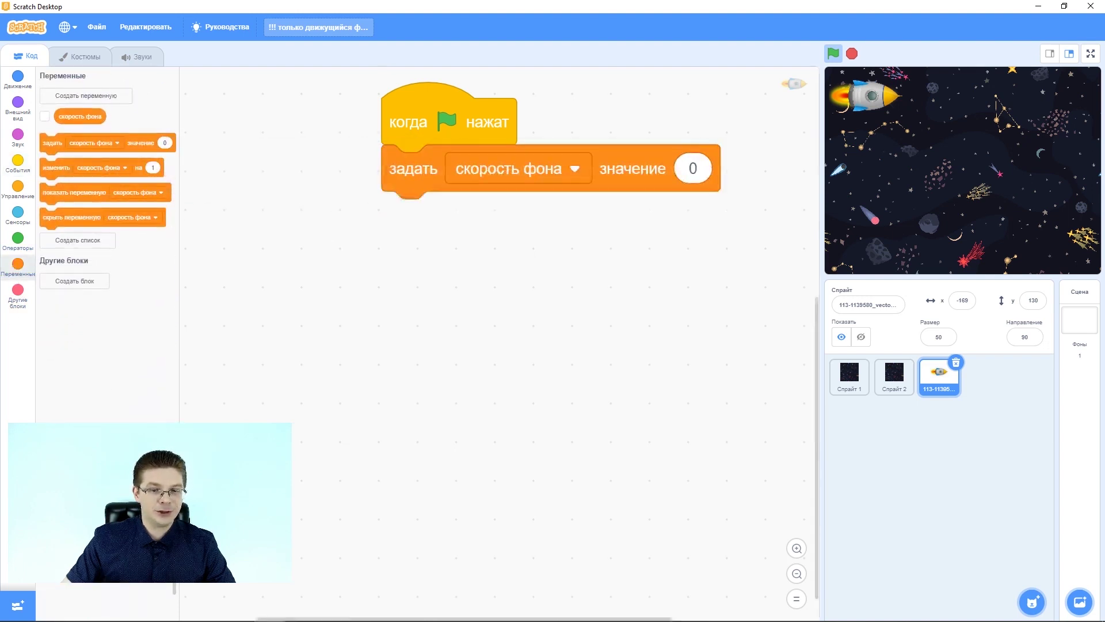
pyautogui.click(693, 168)
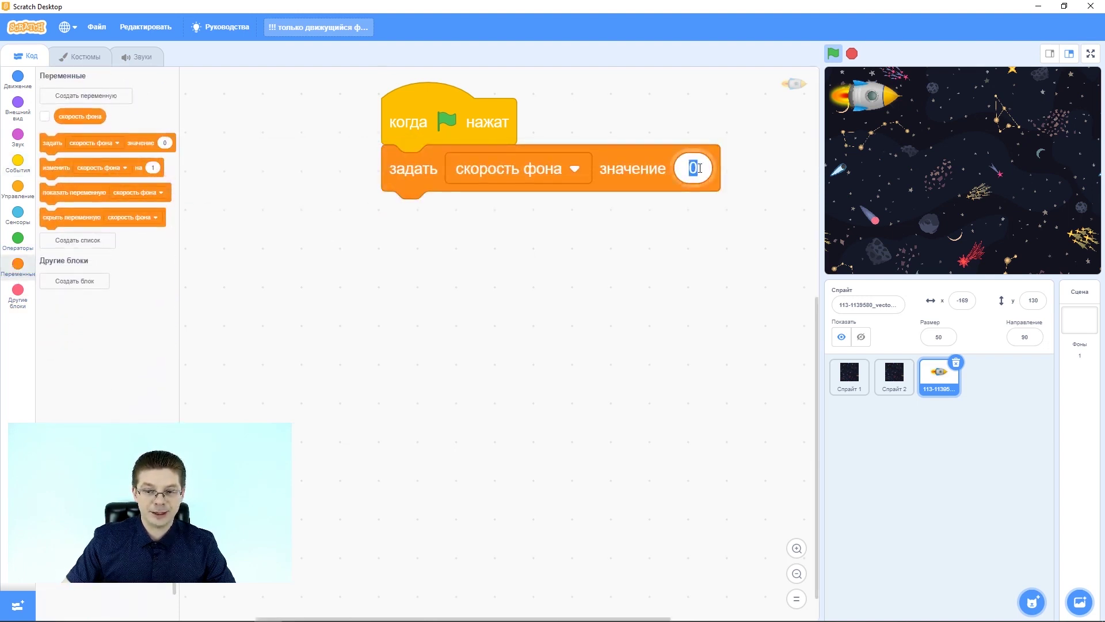
pyautogui.write('10')
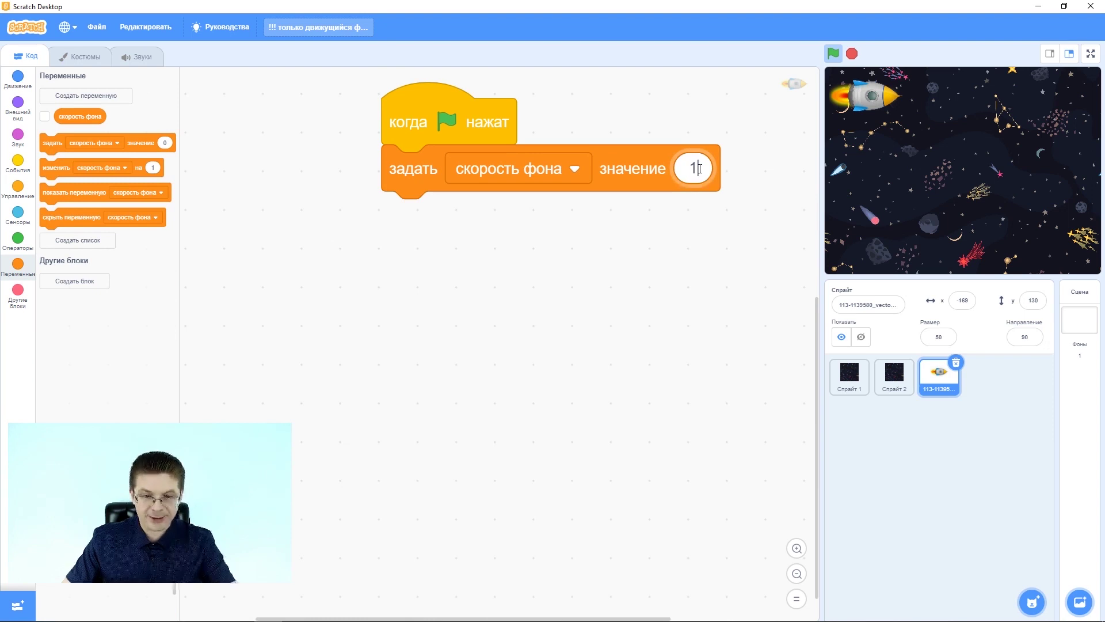
pyautogui.click(693, 121)
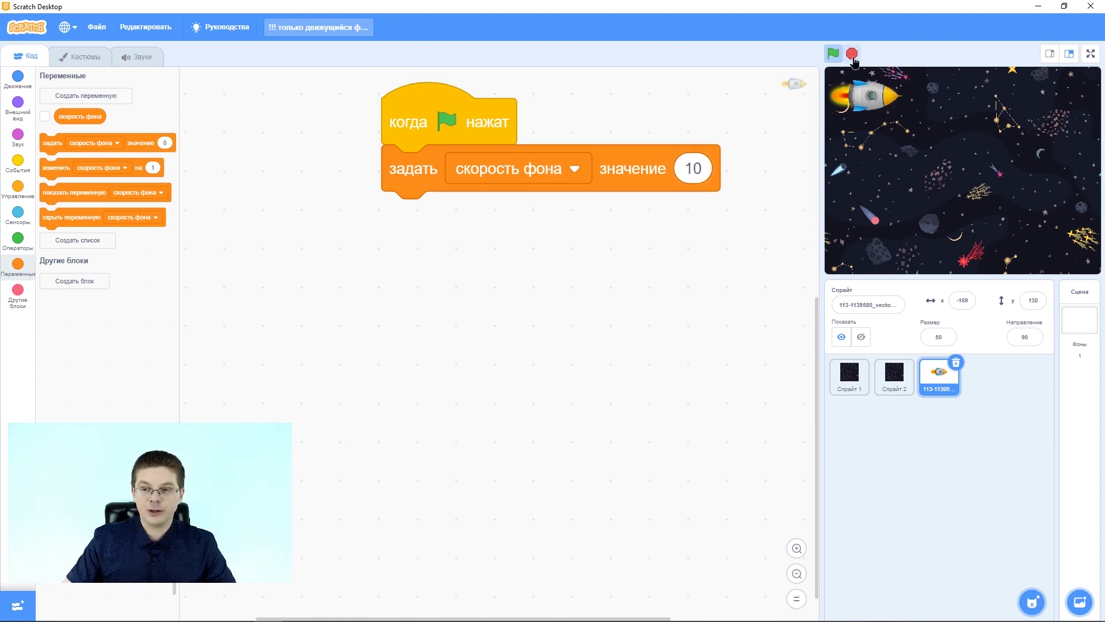
pyautogui.click(833, 54)
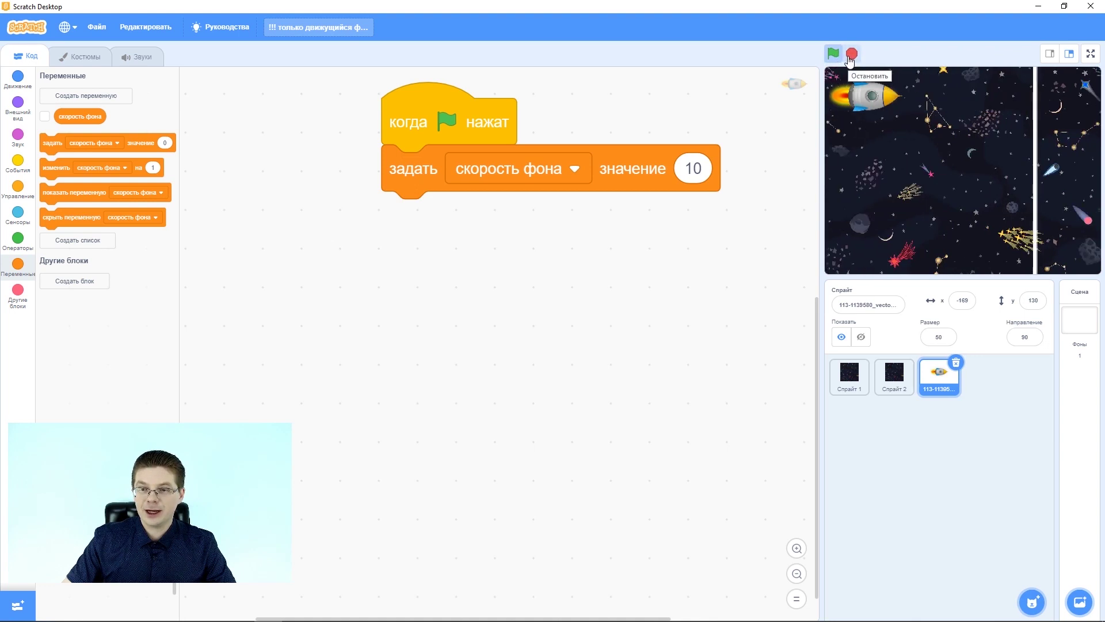
pyautogui.click(851, 54)
# - Set the rocket script's скорость фона value to -10 and test-run the background movement
pyautogui.click(691, 167)
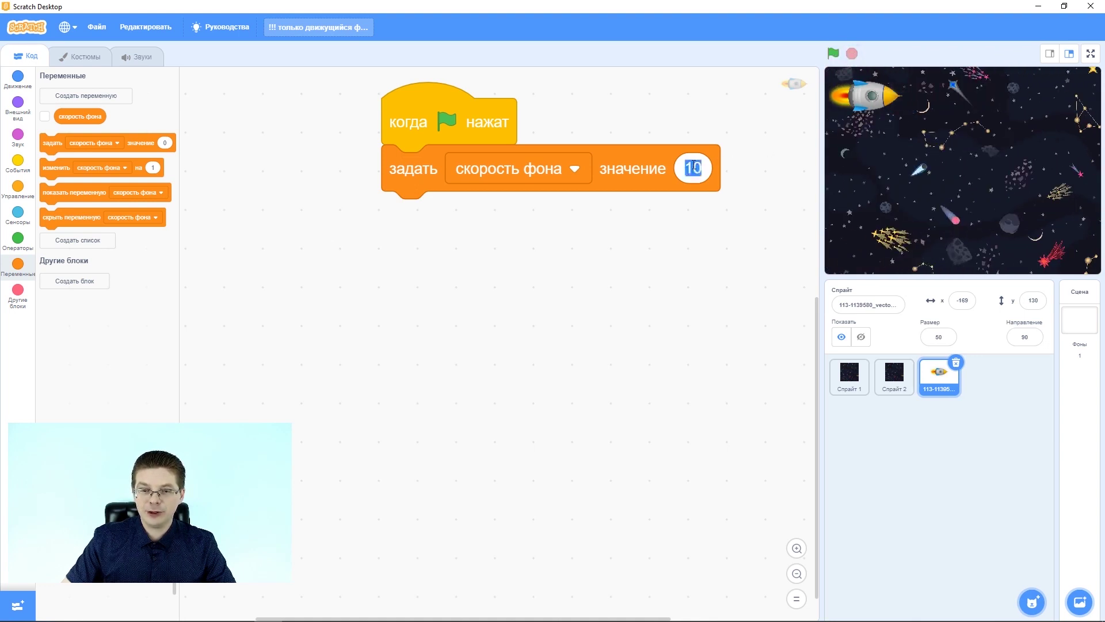
pyautogui.click(684, 168)
pyautogui.write('-')
pyautogui.click(686, 234)
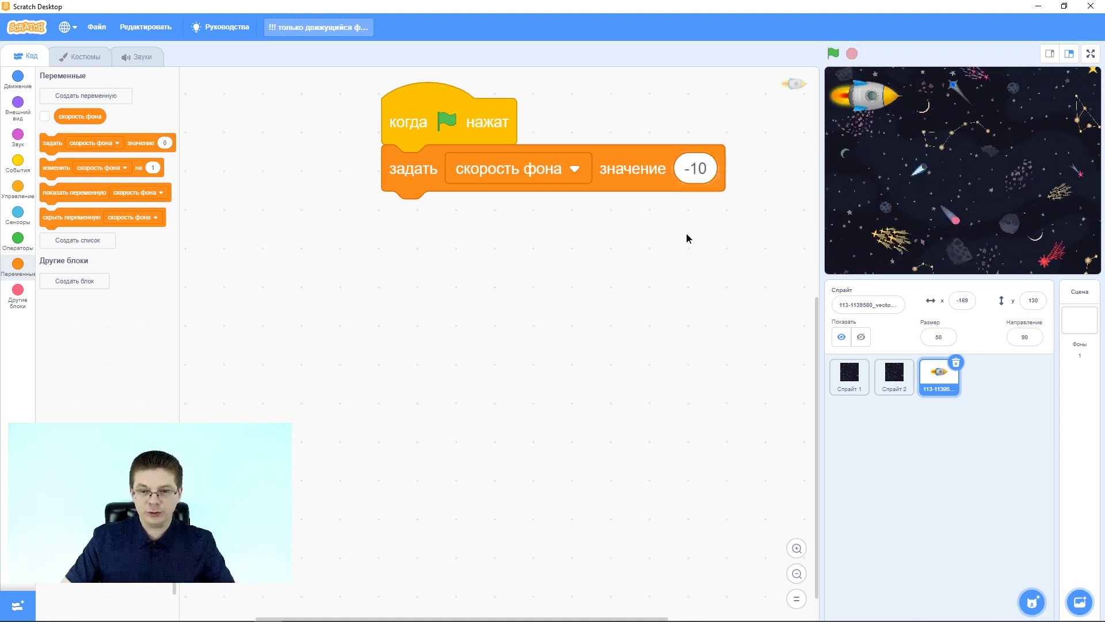
pyautogui.click(835, 53)
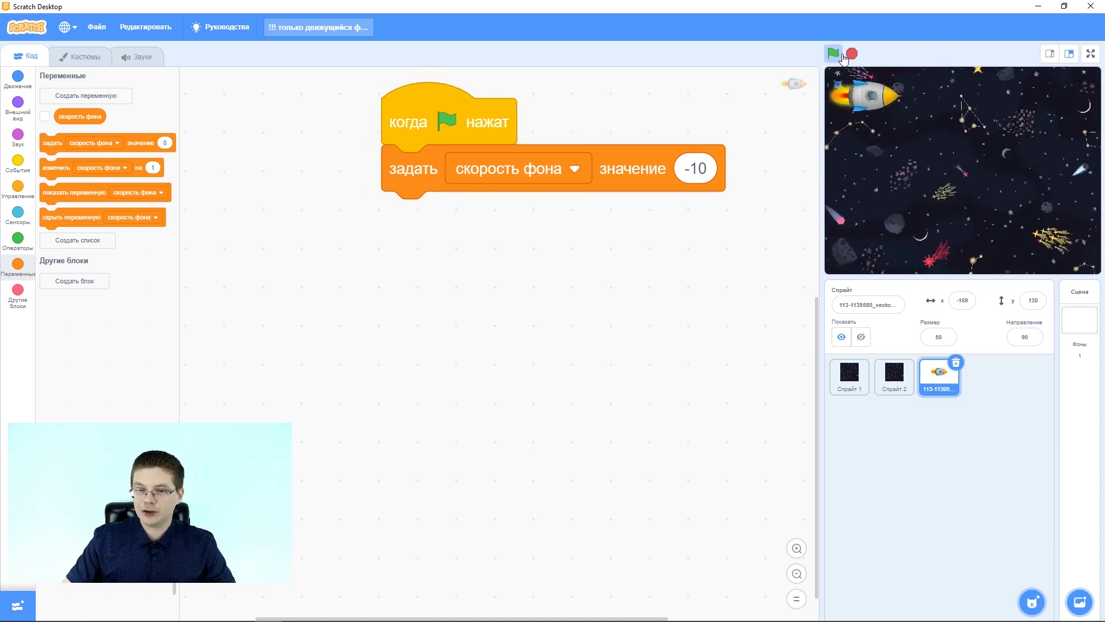
pyautogui.click(851, 54)
pyautogui.click(837, 56)
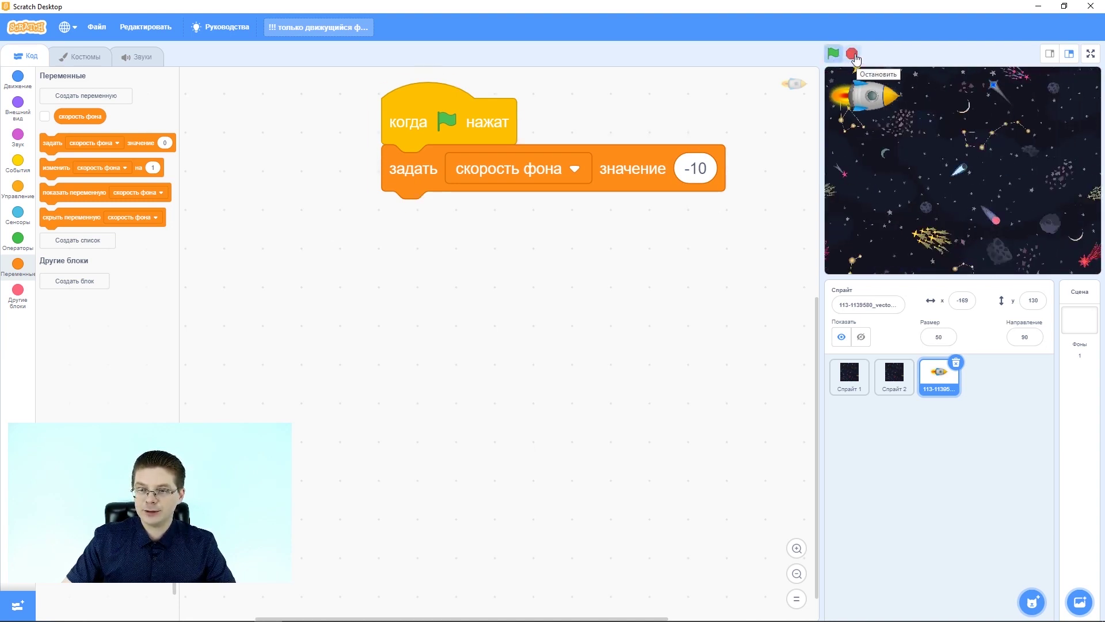
pyautogui.click(853, 54)
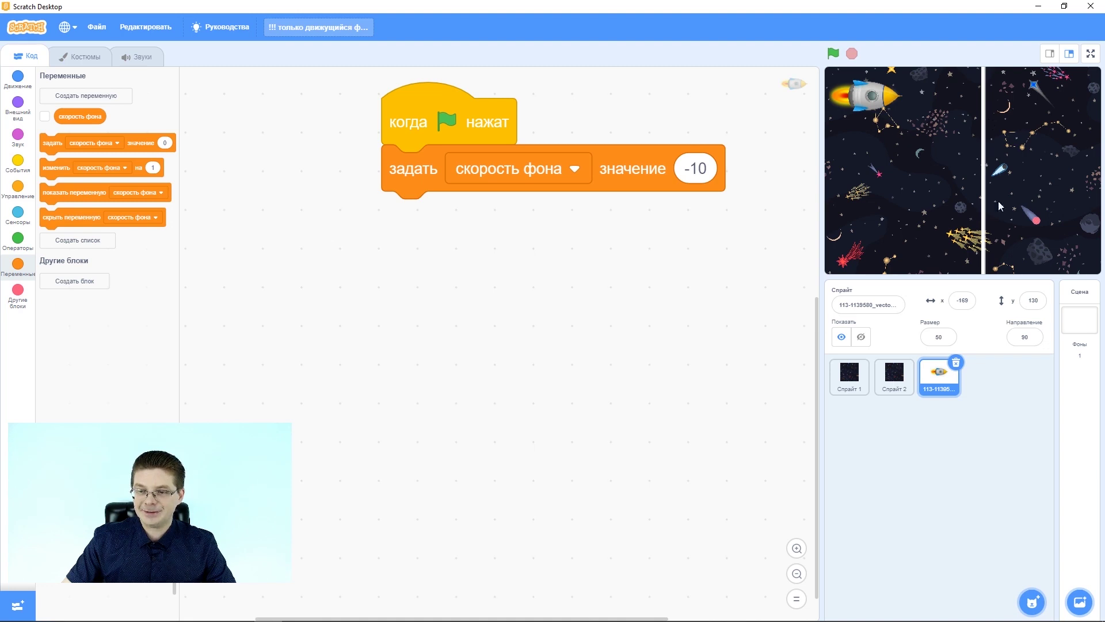
# - Adjust the starry image in the seamless-night costume of Спрайт 1 so it is centred on the canvas
pyautogui.click(890, 381)
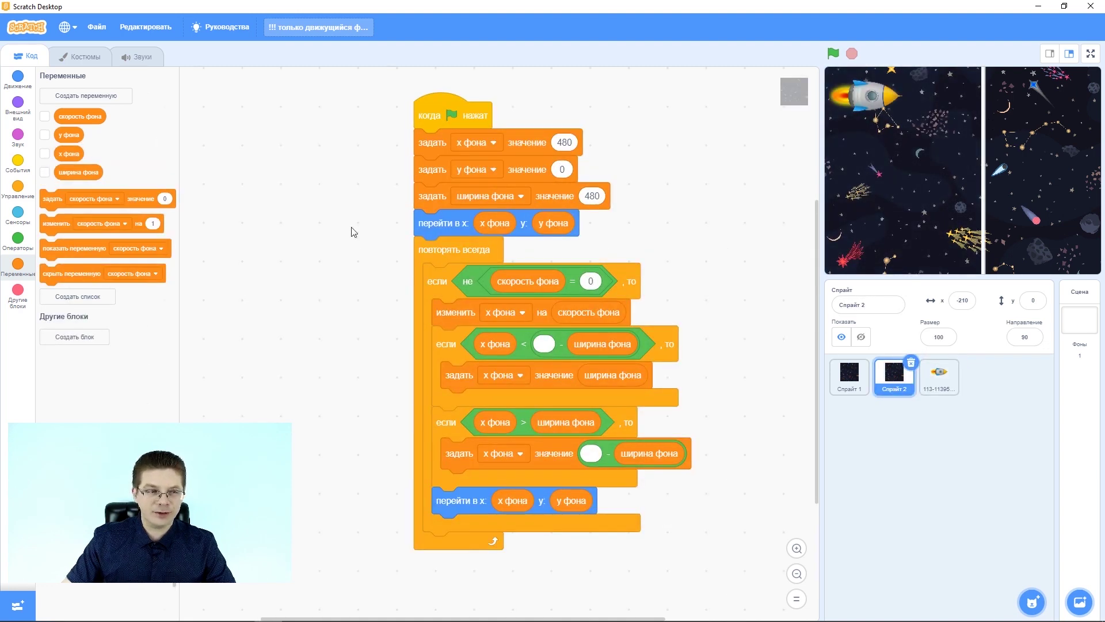
pyautogui.click(85, 57)
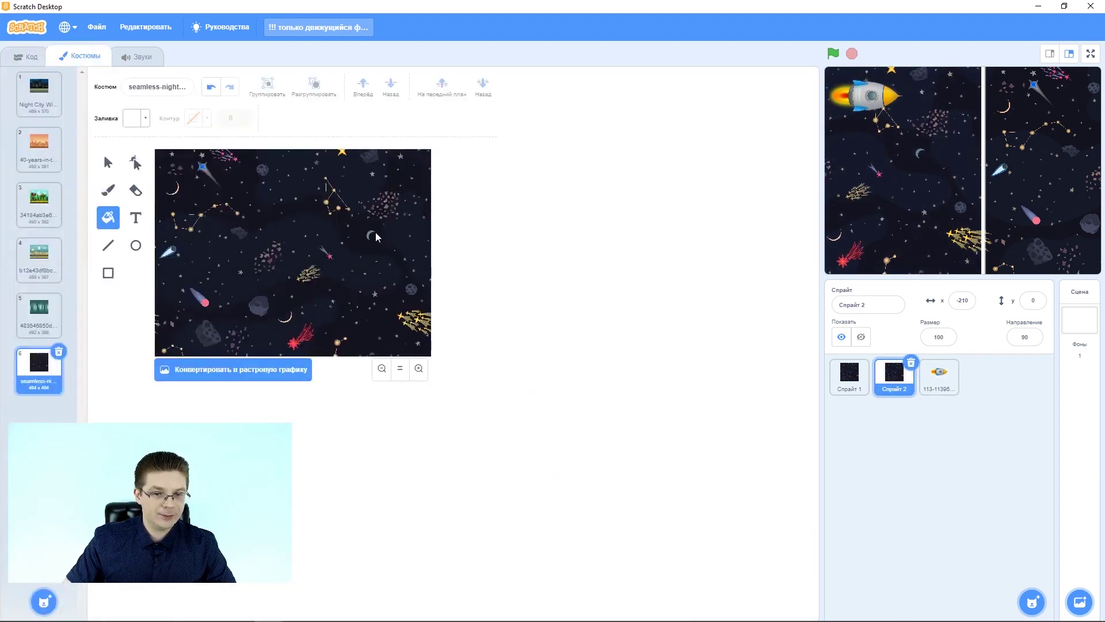
pyautogui.hotkey('ctrl', 'a')
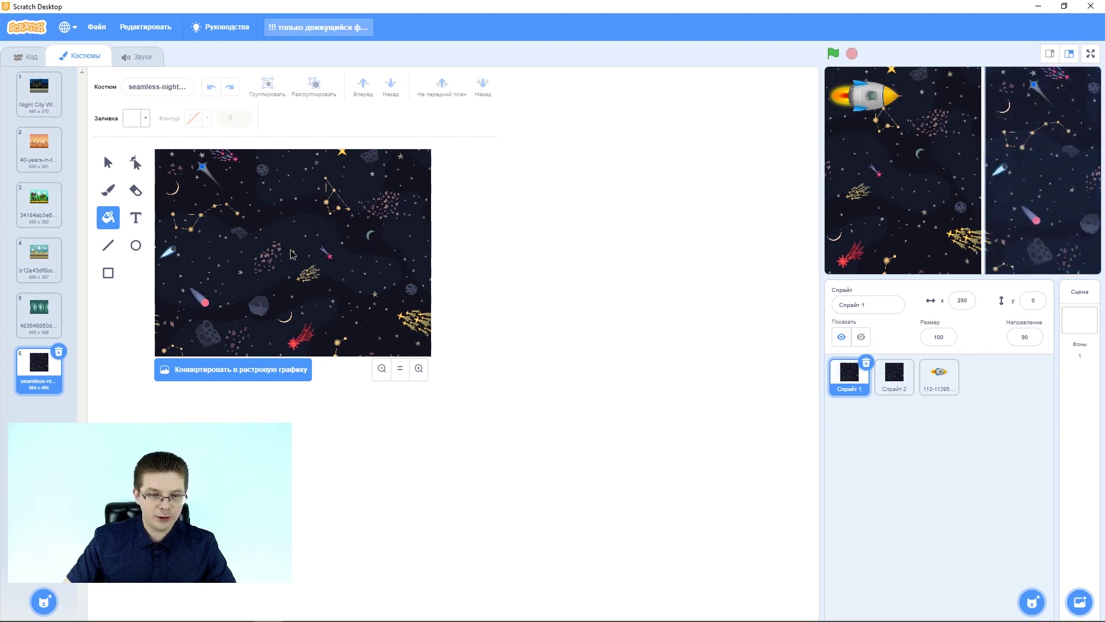
pyautogui.click(850, 376)
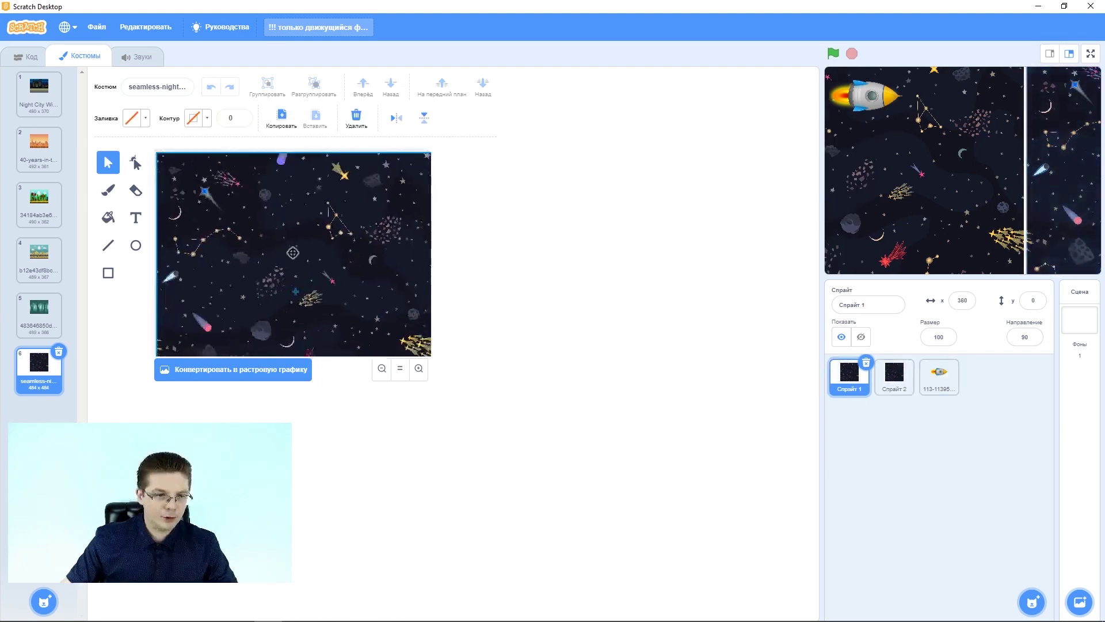
pyautogui.scroll(-3, 293, 252)
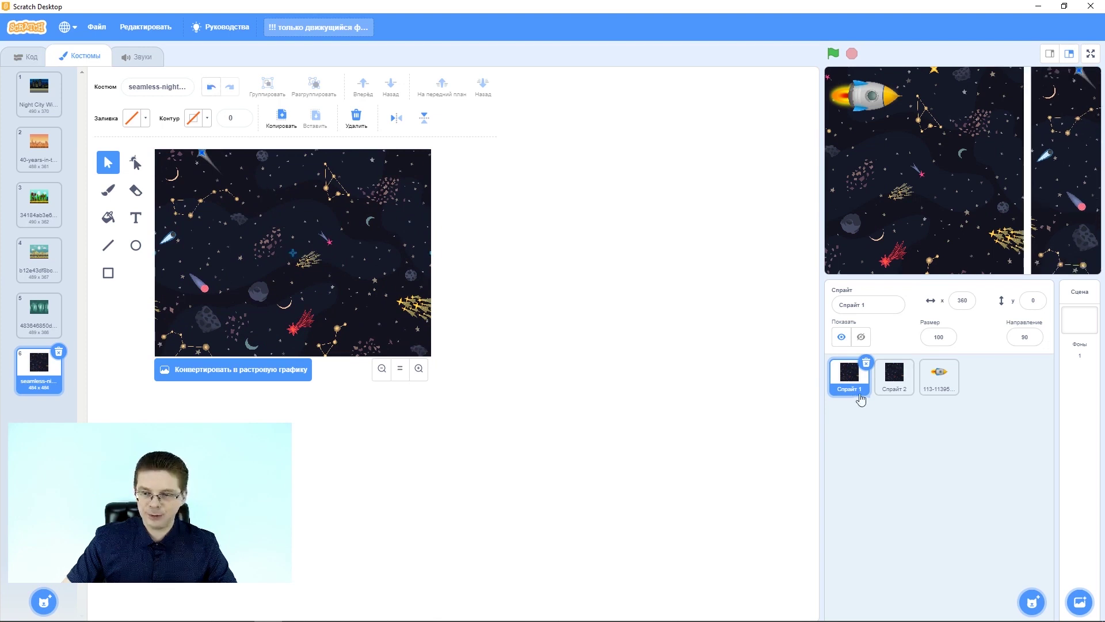
# - Centre the starry image in the seamless-night costume of Спрайт 2 and test-run the moving background
pyautogui.click(894, 375)
pyautogui.scroll(-2, 292, 245)
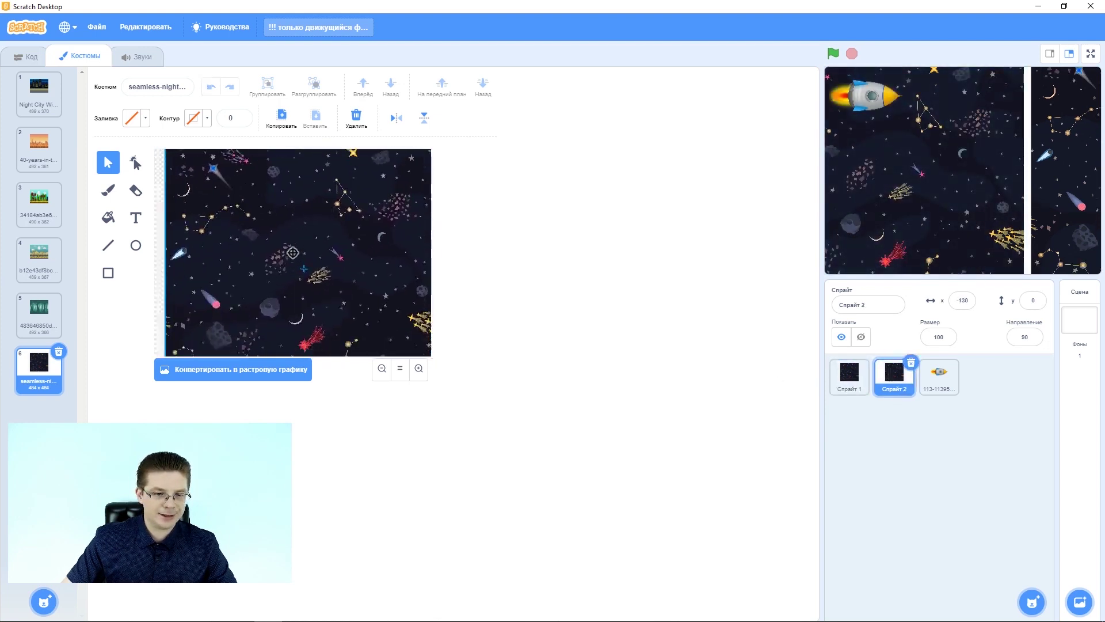
pyautogui.scroll(-2, 293, 252)
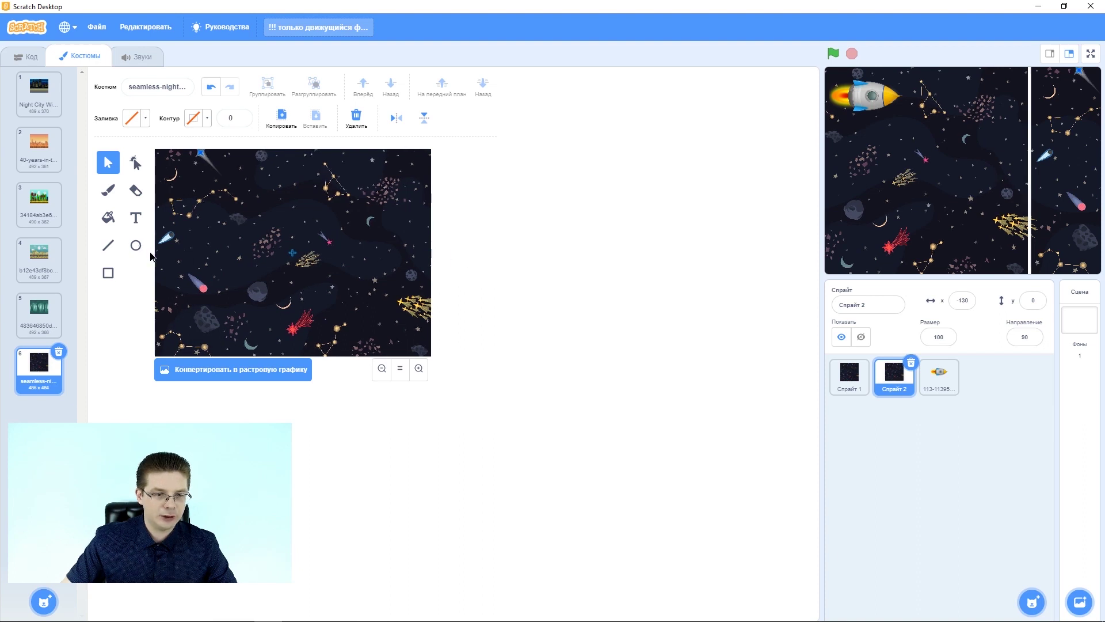
pyautogui.click(849, 373)
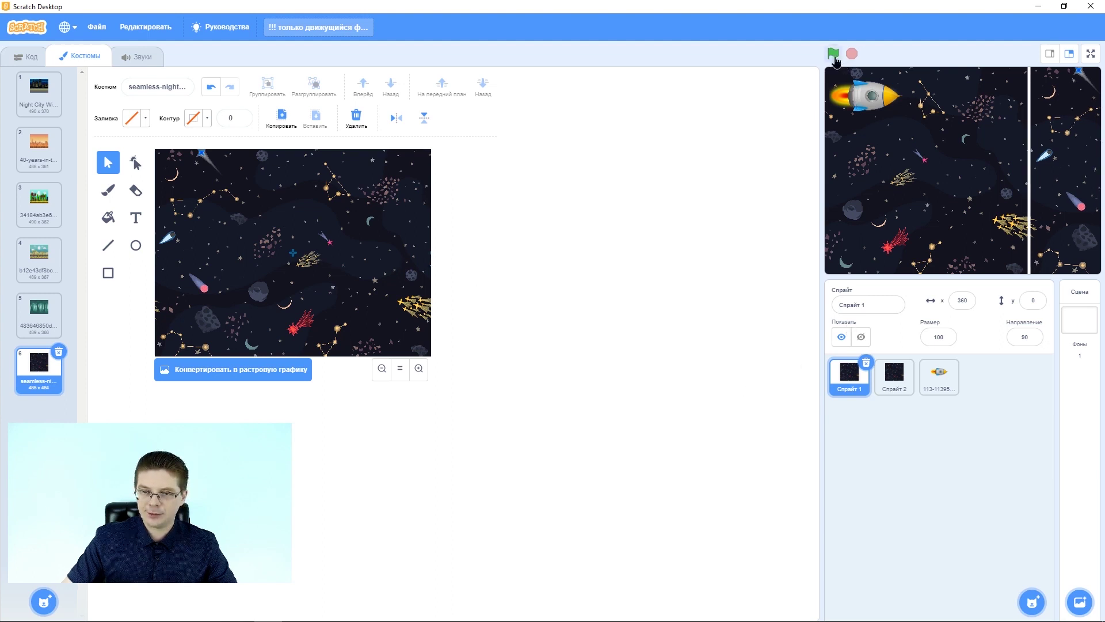
pyautogui.click(834, 56)
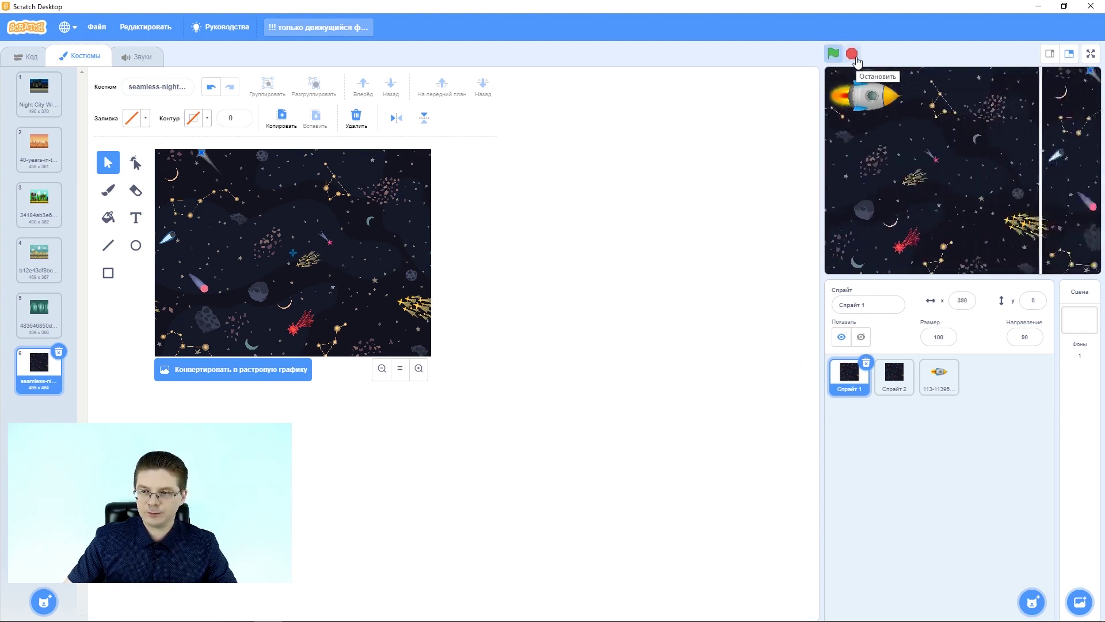
pyautogui.click(852, 54)
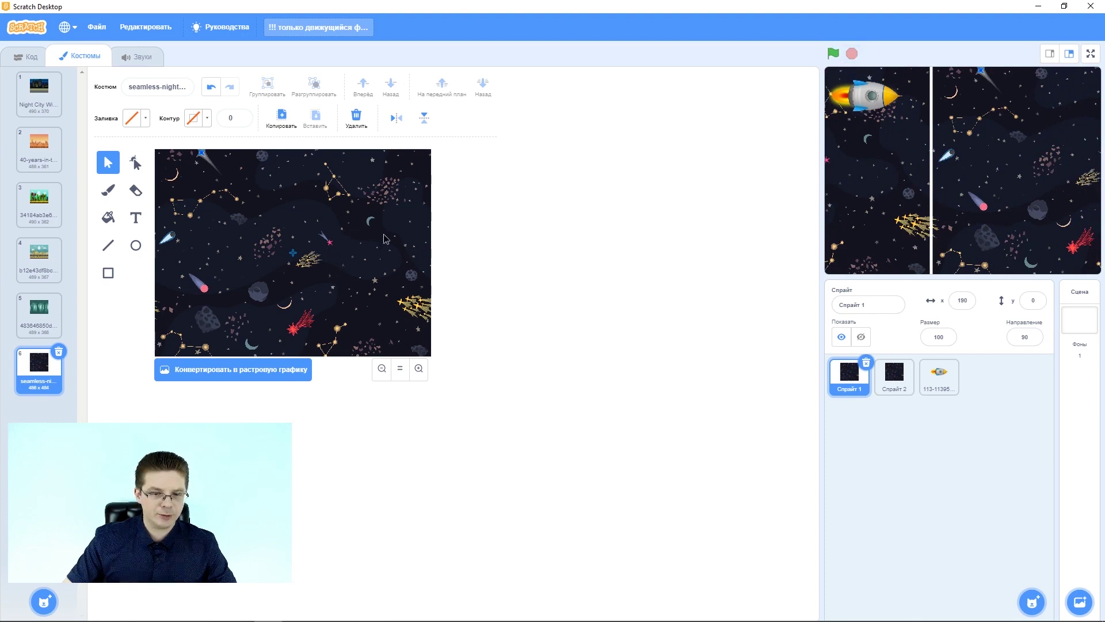
# - Stretch and nudge the starry image in the seamless-night costume of Спрайт 1 to cover the gap between the backgrounds
pyautogui.moveTo(384, 238); pyautogui.dragTo(431, 253)
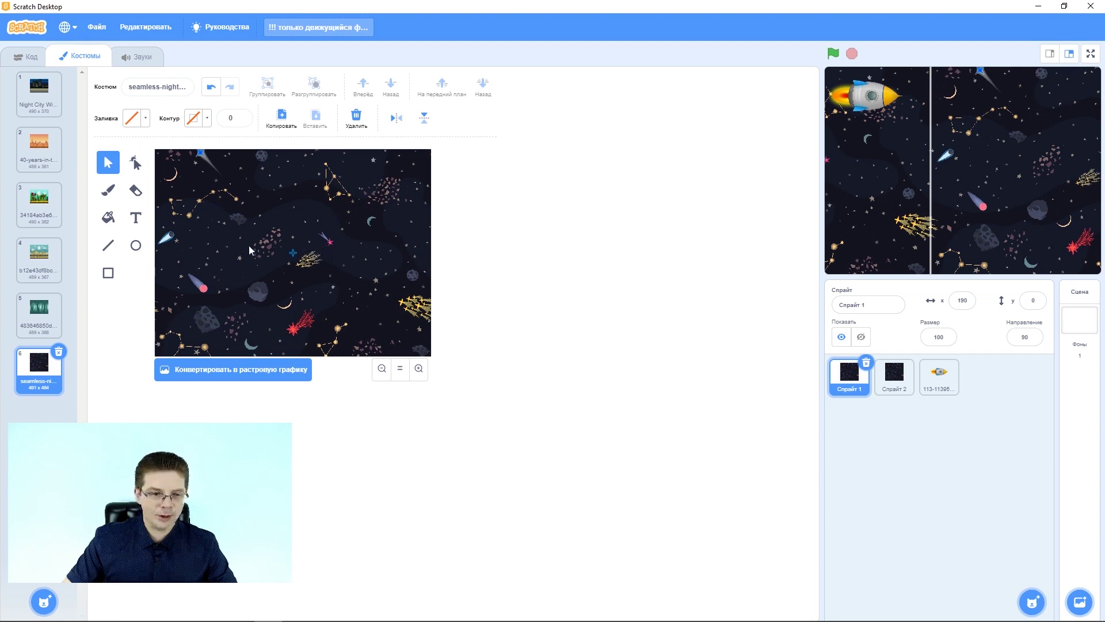
pyautogui.moveTo(217, 247); pyautogui.dragTo(154, 250)
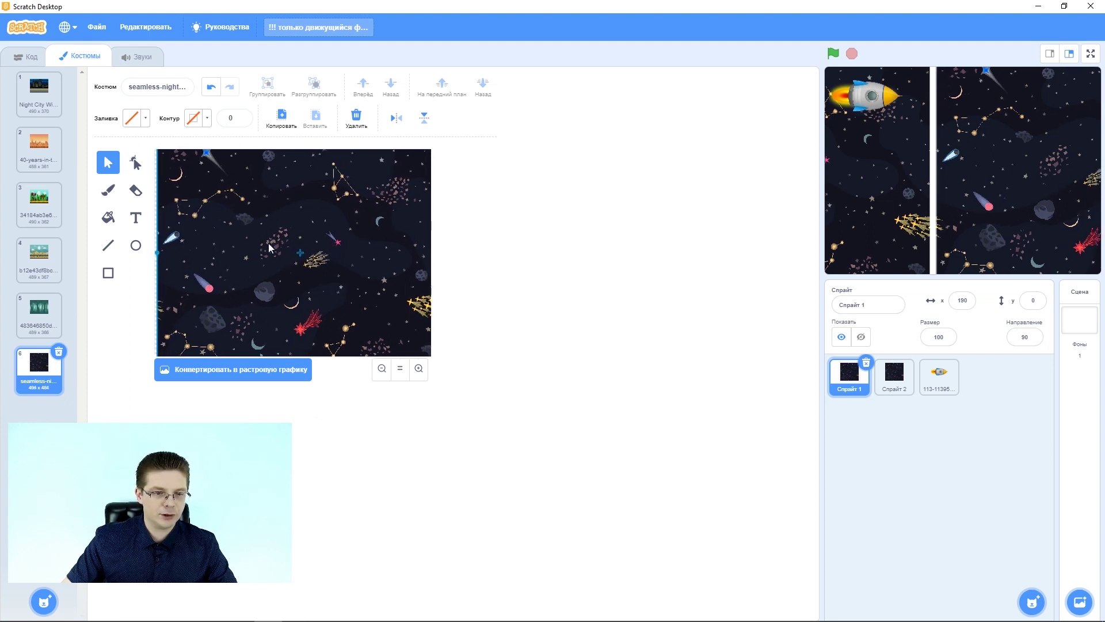
pyautogui.moveTo(303, 254); pyautogui.dragTo(292, 252)
pyautogui.press('Right')
pyautogui.press('Right')
pyautogui.press('Right')
pyautogui.press('Right')
pyautogui.press('Right')
pyautogui.press('Down')
pyautogui.press('Down')
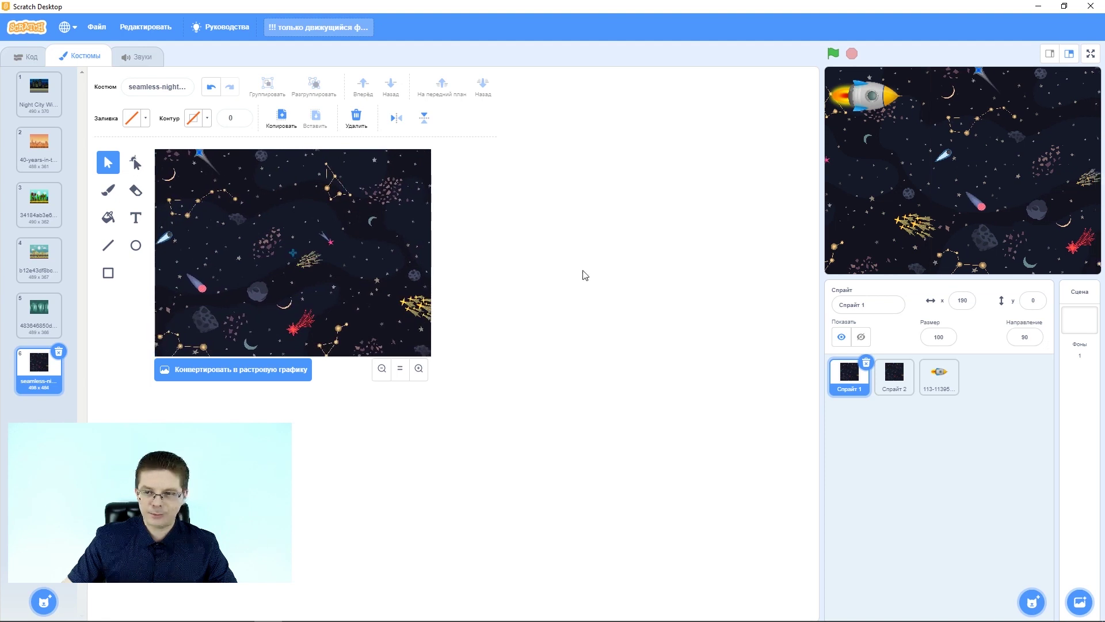
# - Replace the starry costume of Спрайт 2 with a copy of the adjusted one from Спрайт 1 and test-run the background
pyautogui.moveTo(45, 362); pyautogui.dragTo(898, 391)
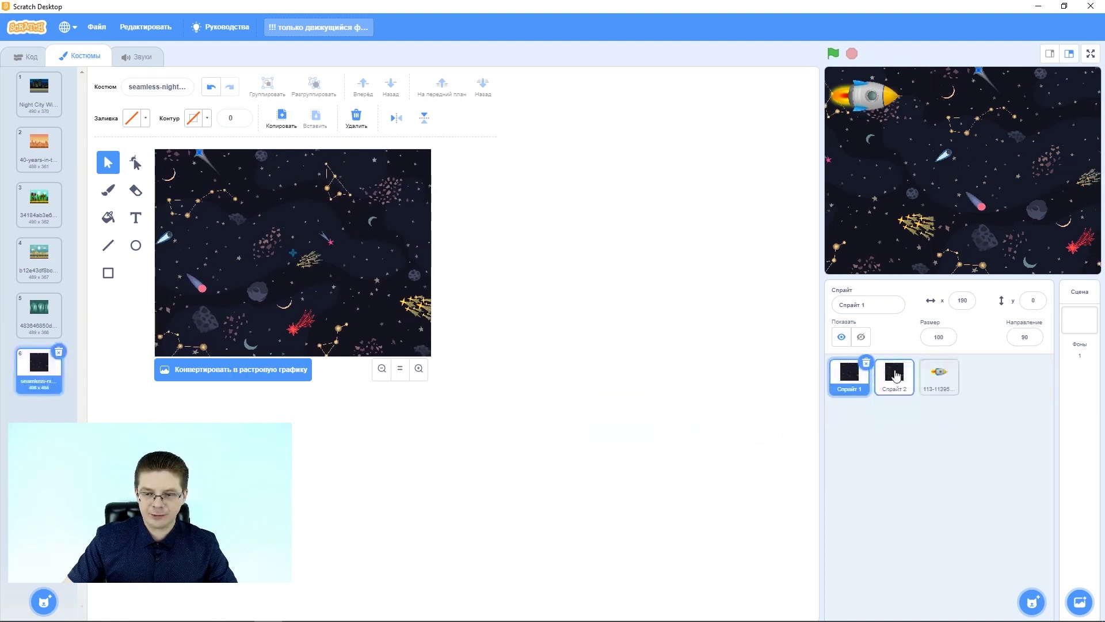
pyautogui.click(895, 377)
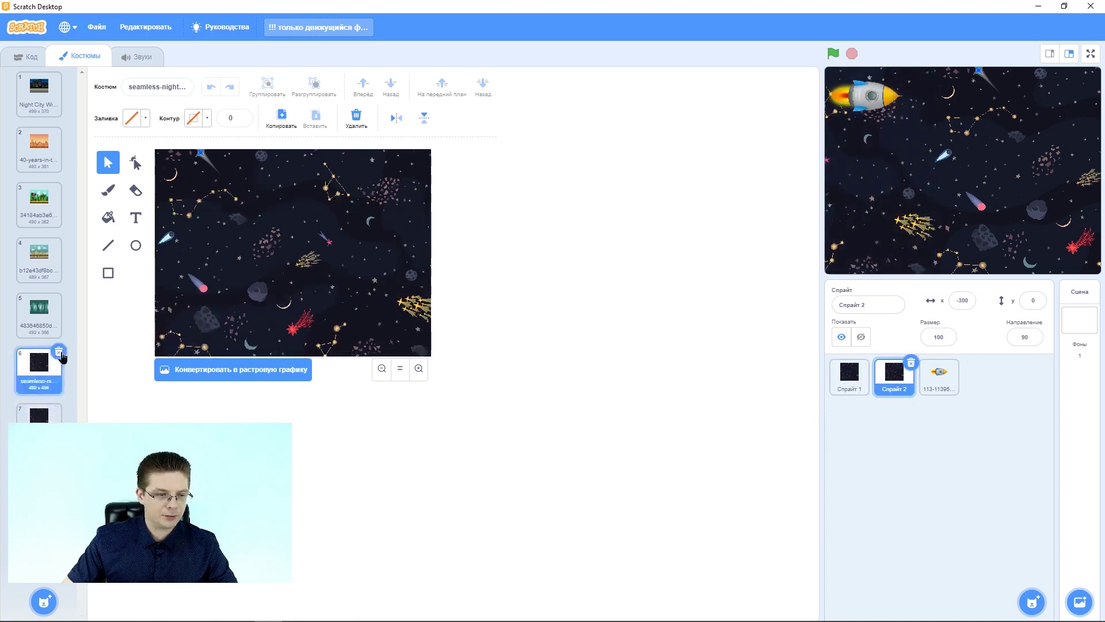
pyautogui.click(59, 352)
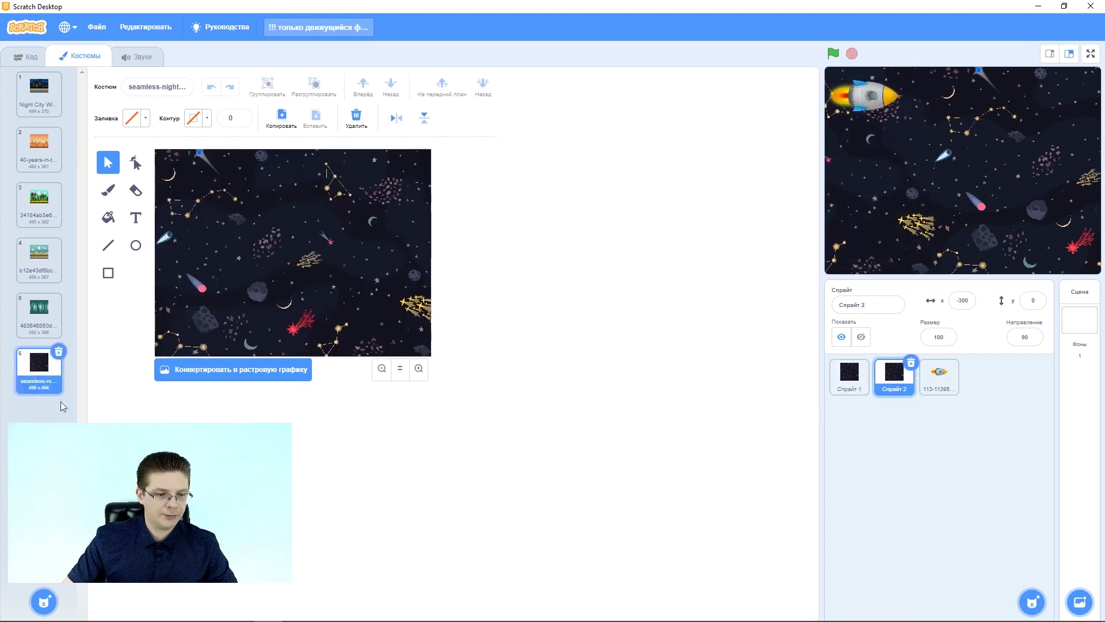
pyautogui.click(834, 54)
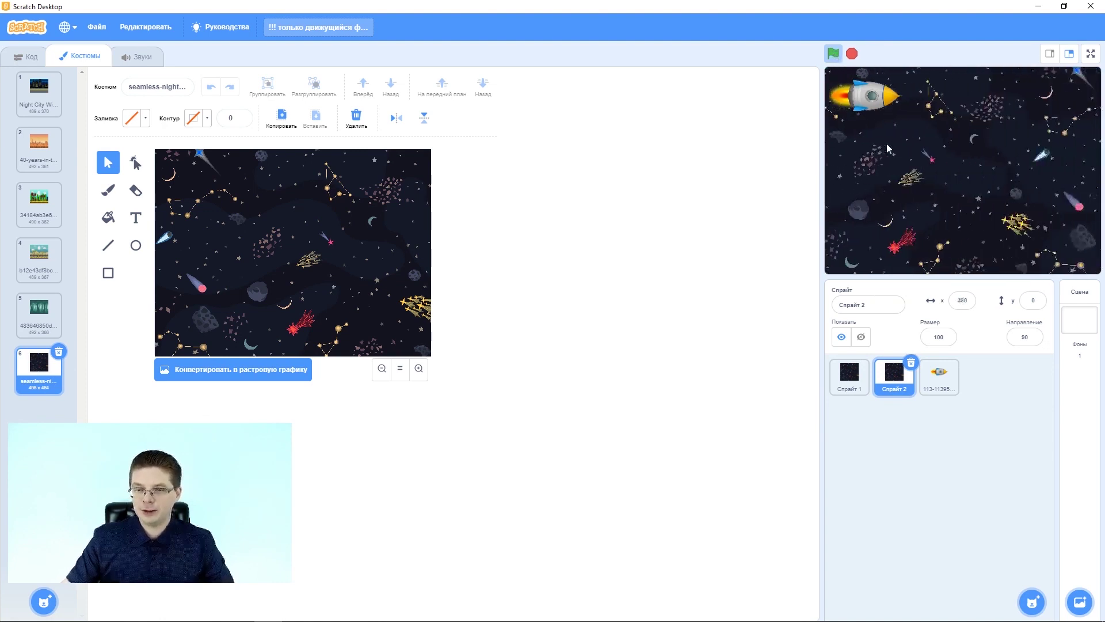
pyautogui.click(852, 55)
# - Set the скорость фона value in the rocket's script to -5 and run the project
pyautogui.click(941, 380)
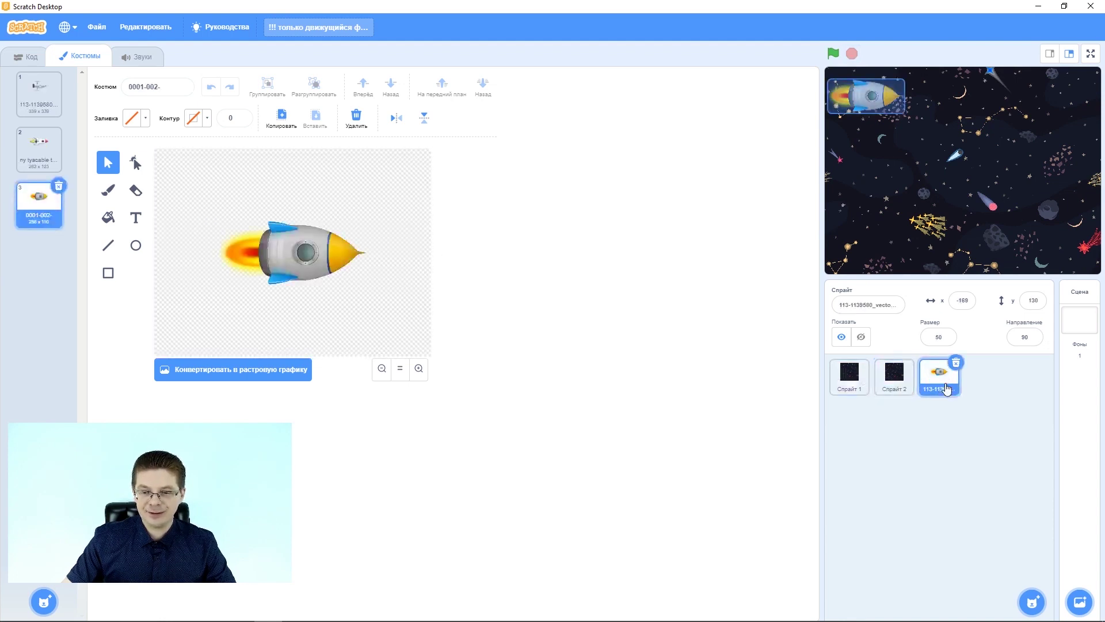
pyautogui.click(25, 57)
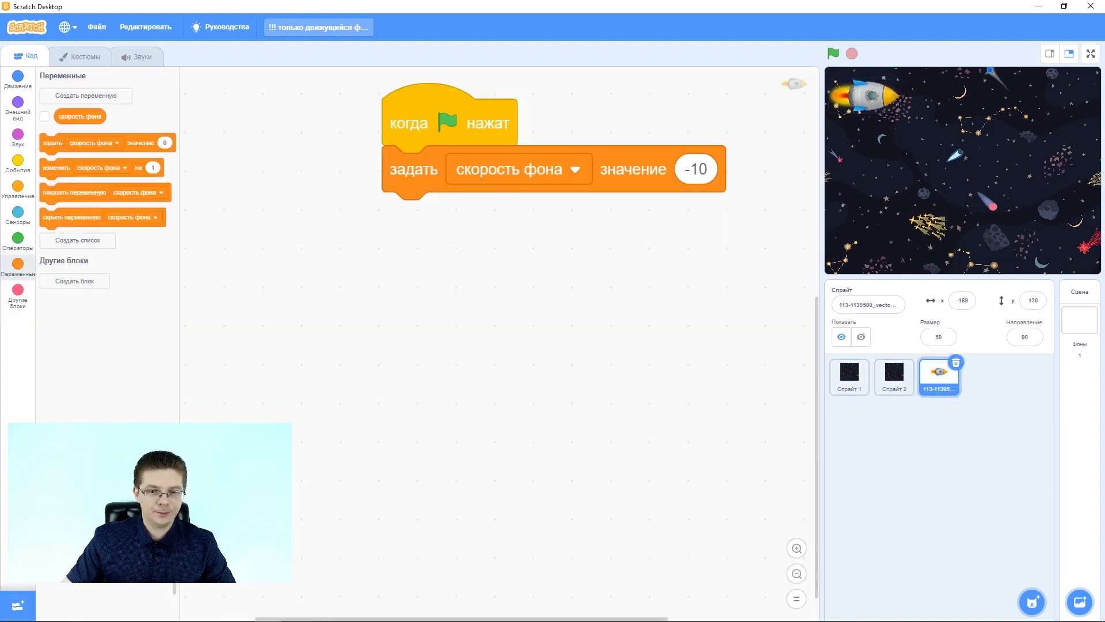
pyautogui.click(701, 168)
pyautogui.click(694, 167)
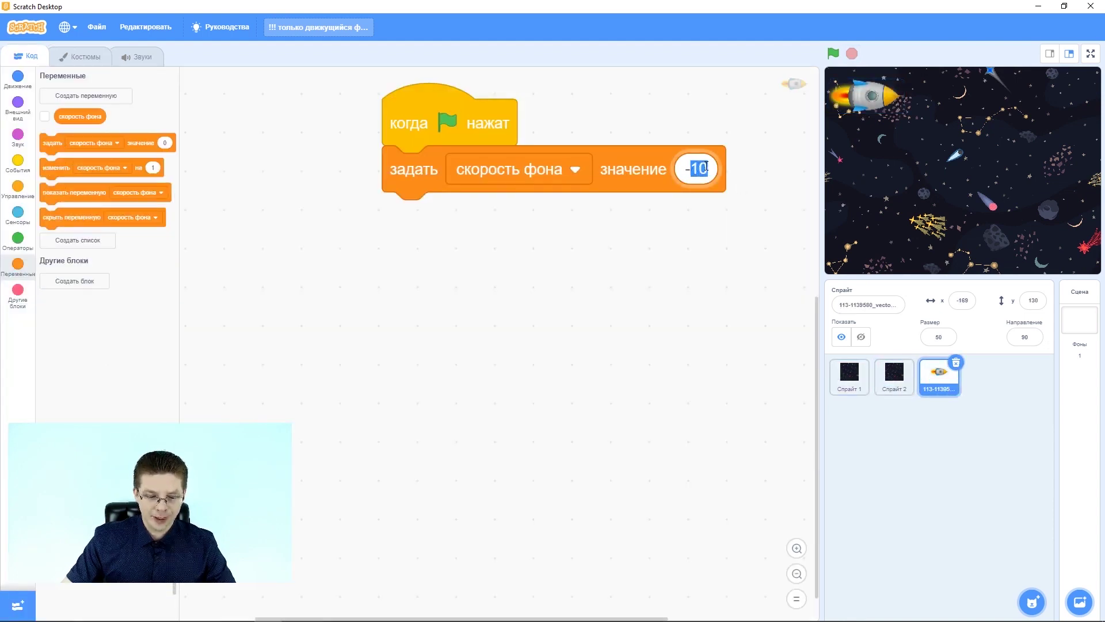
pyautogui.write('5')
pyautogui.click(834, 54)
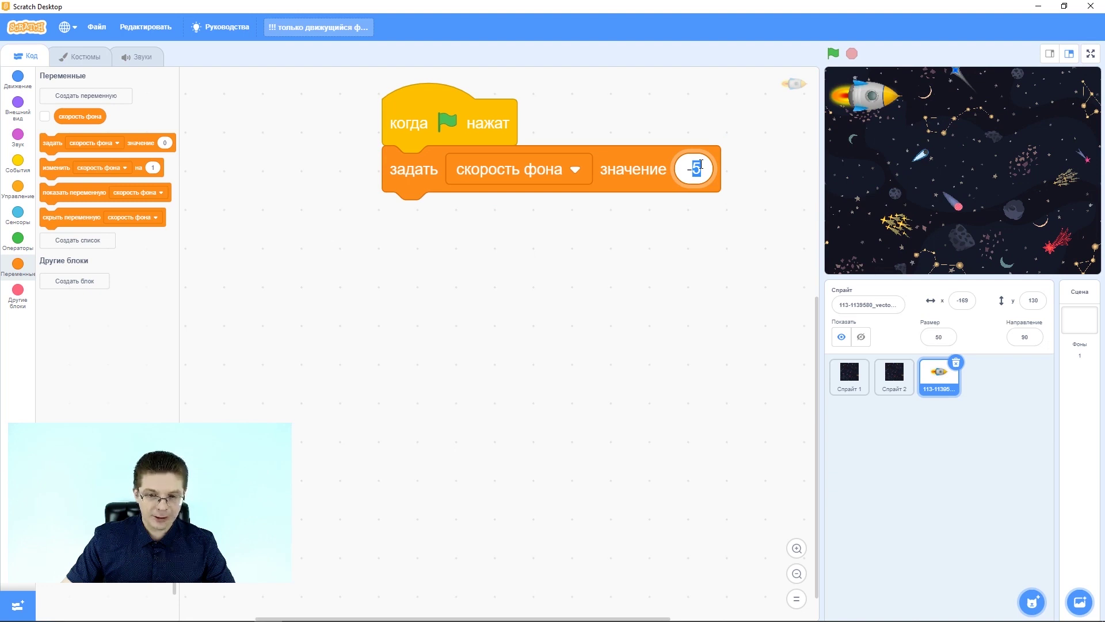
# - Set the скорость фона value in the rocket's script to -2, run the project and reposition the script in the workspace
pyautogui.click(836, 54)
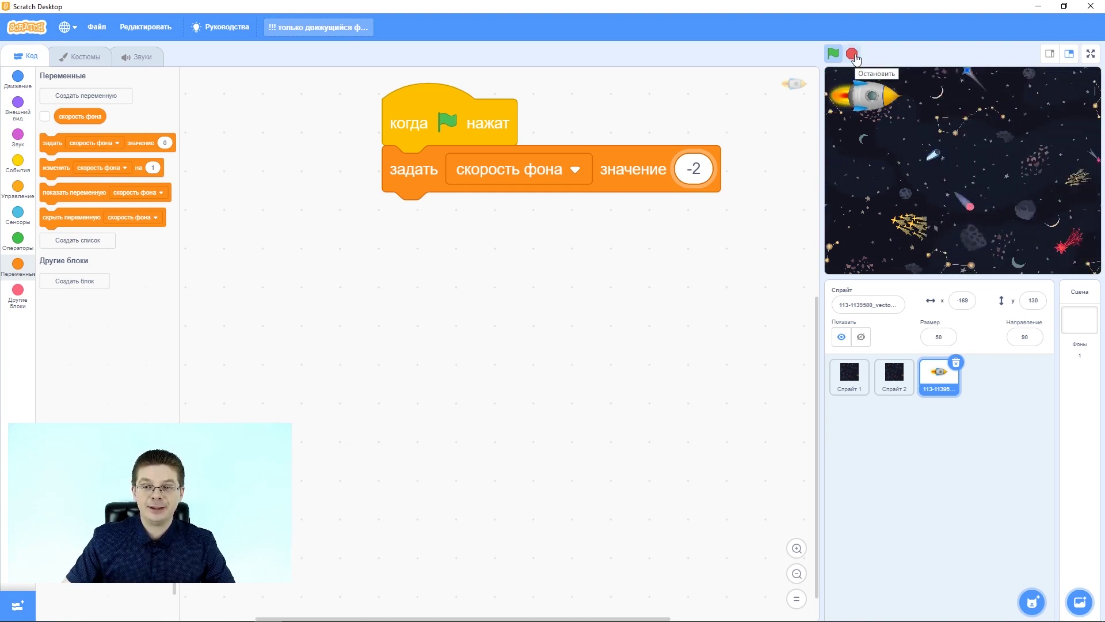
pyautogui.moveTo(585, 119); pyautogui.dragTo(489, 128)
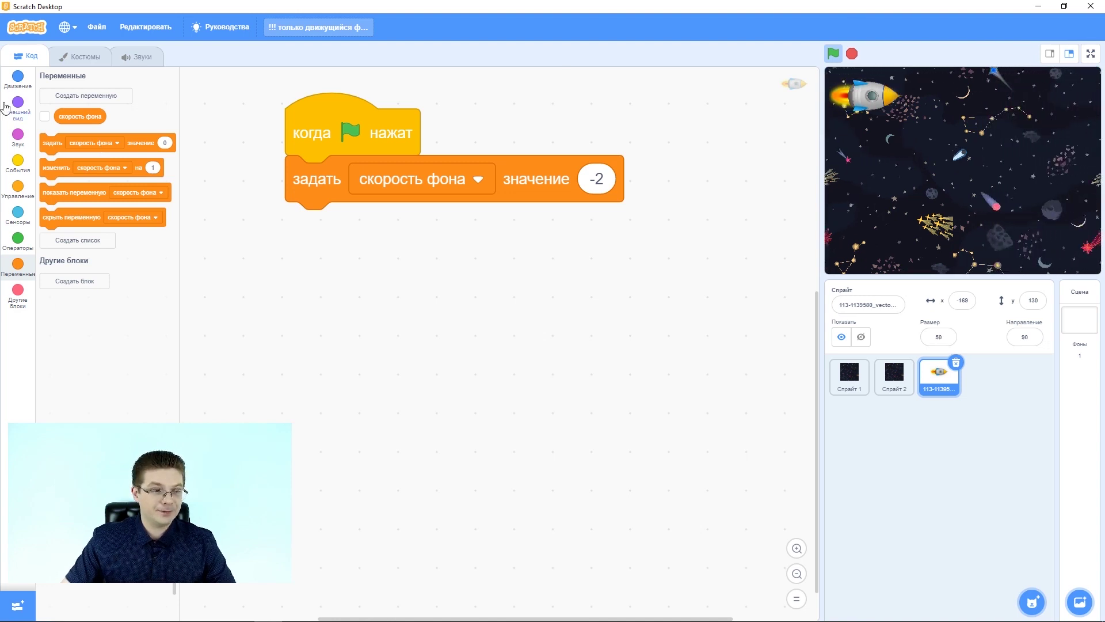
# - Add a повторять всегда loop below the speed block in the rocket's script and nest an empty если, то block inside it
pyautogui.click(21, 198)
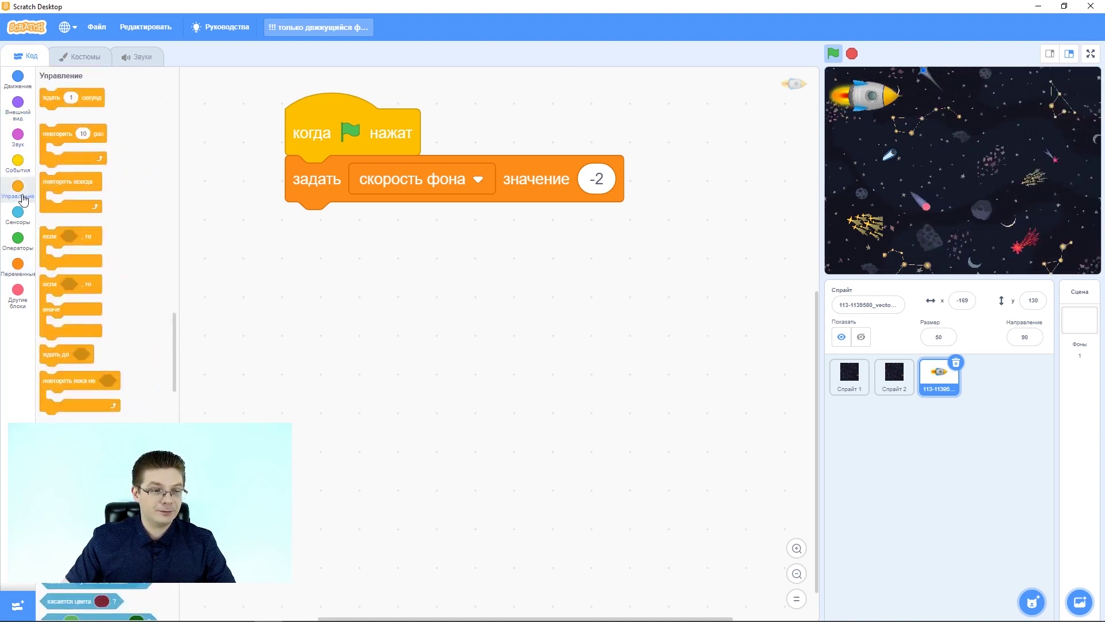
pyautogui.moveTo(58, 180); pyautogui.dragTo(351, 239)
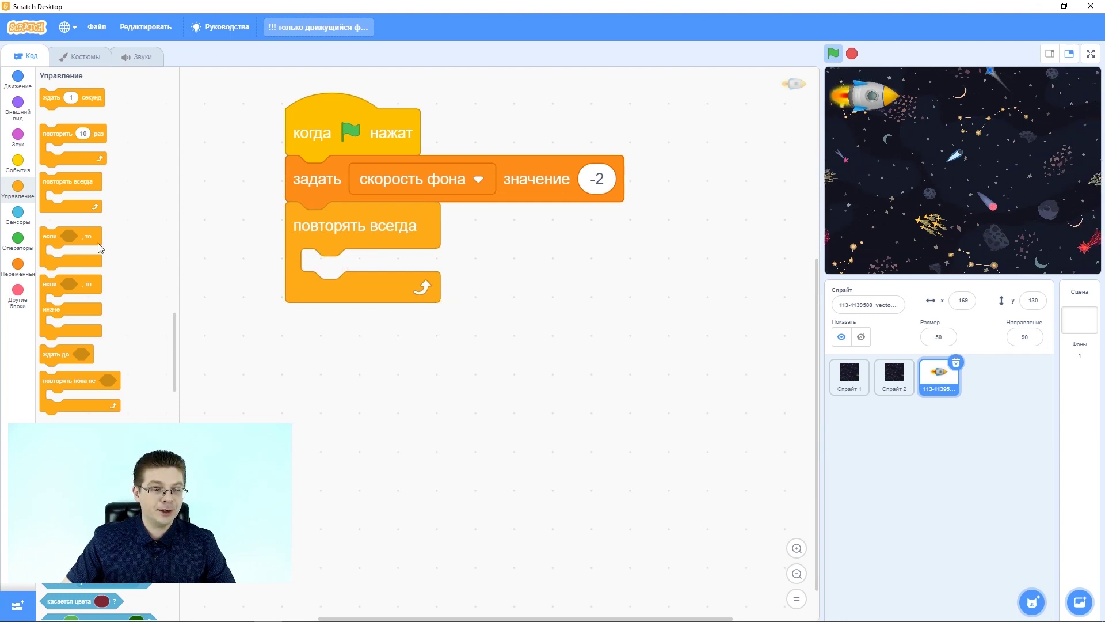
pyautogui.moveTo(49, 236); pyautogui.dragTo(310, 259)
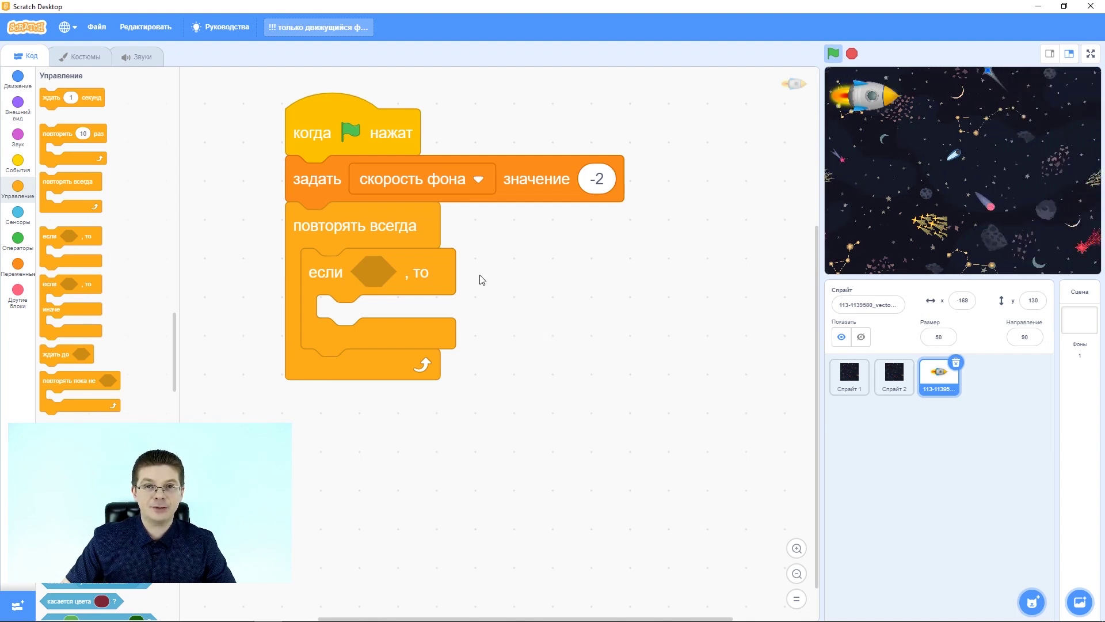
# - Give the если block a key-pressed condition for the стрелка вниз key
pyautogui.click(15, 223)
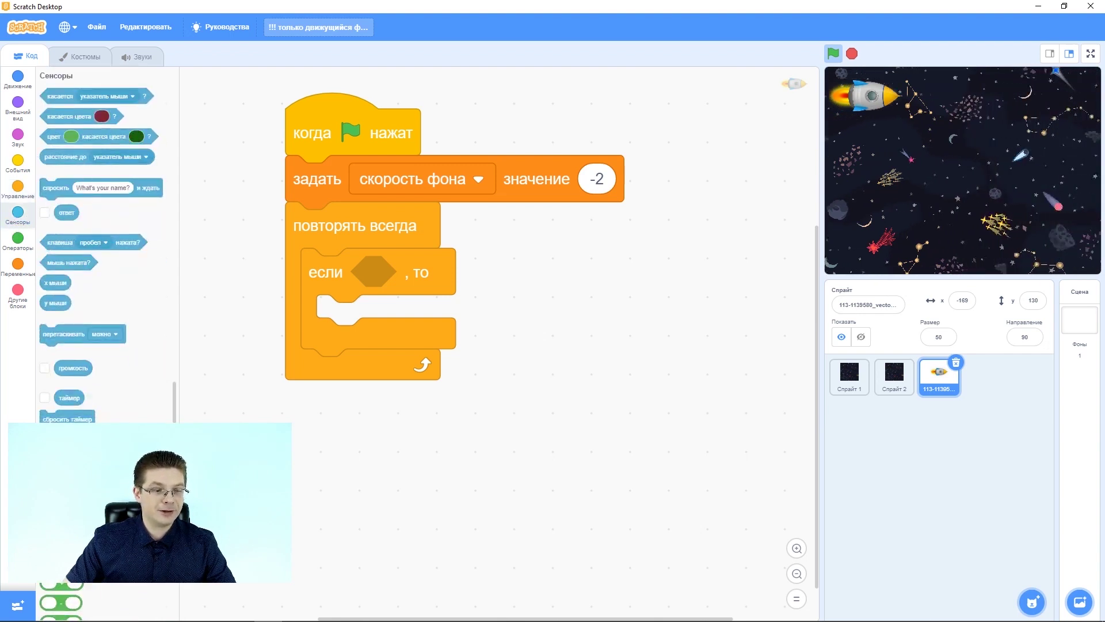
pyautogui.moveTo(52, 242); pyautogui.dragTo(377, 257)
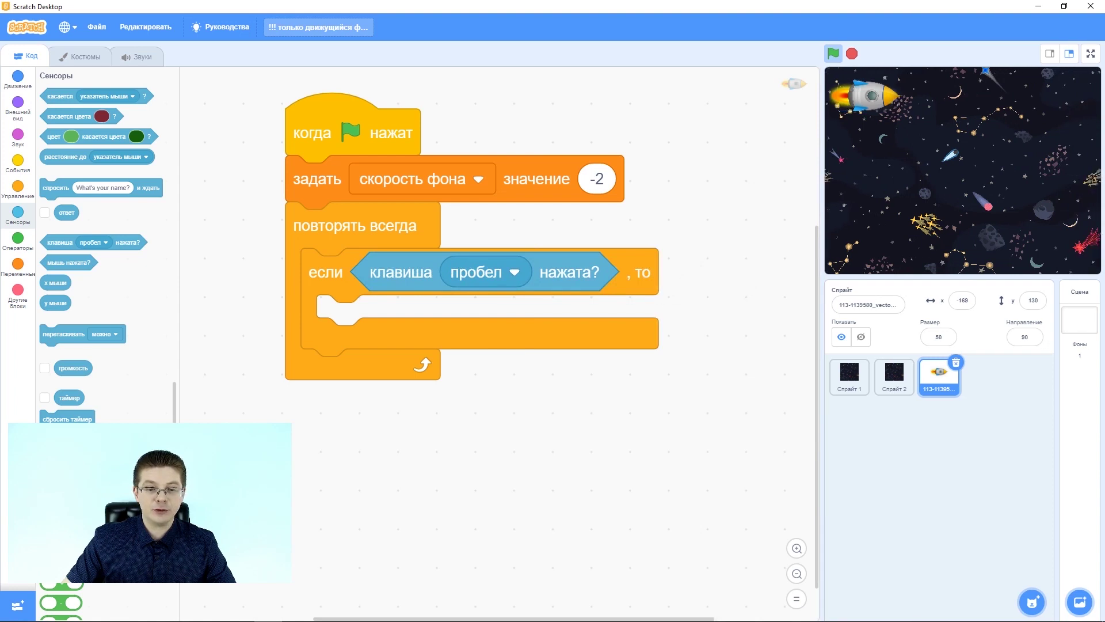
pyautogui.click(512, 271)
pyautogui.click(480, 352)
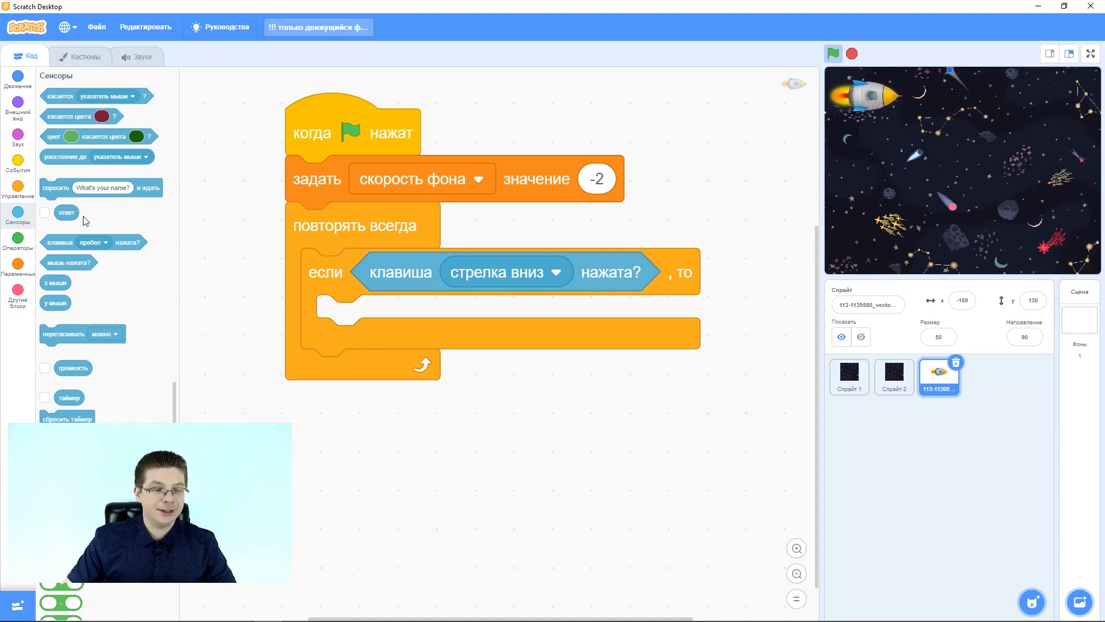
# - Put an изменить y на block inside the стрелка вниз condition and set its value to -5
pyautogui.click(18, 79)
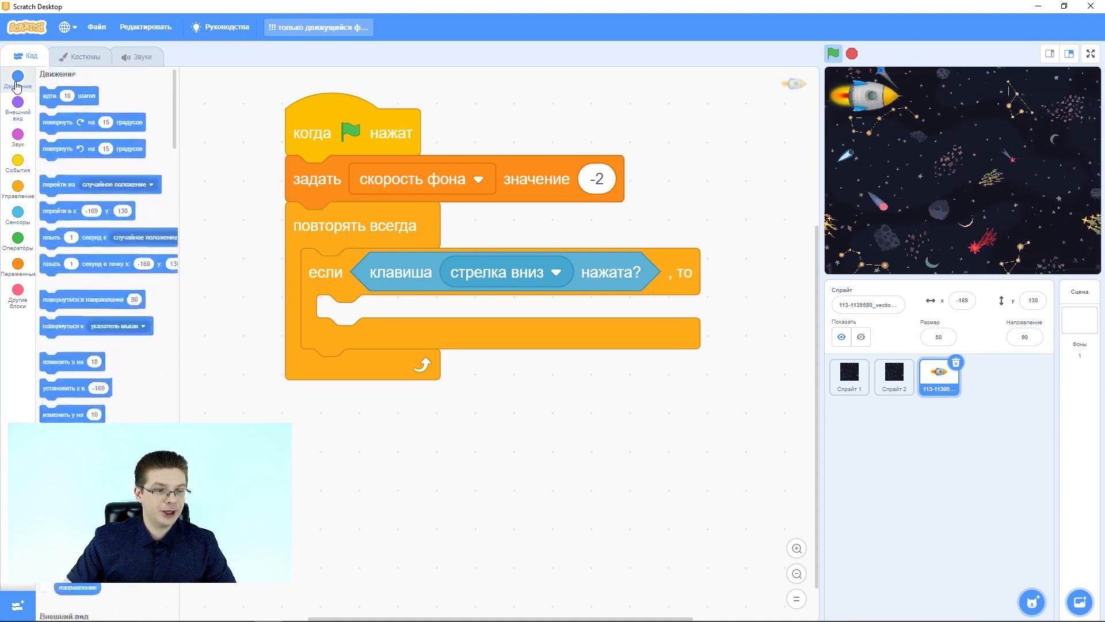
pyautogui.scroll(-3, 137, 298)
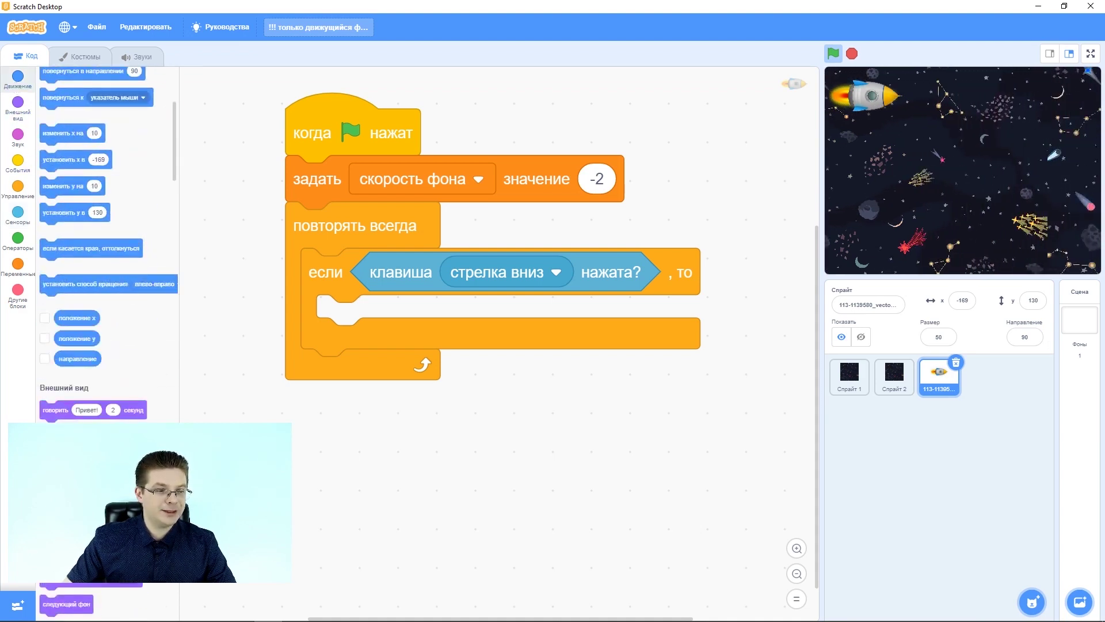
pyautogui.moveTo(58, 186); pyautogui.dragTo(368, 318)
pyautogui.click(452, 318)
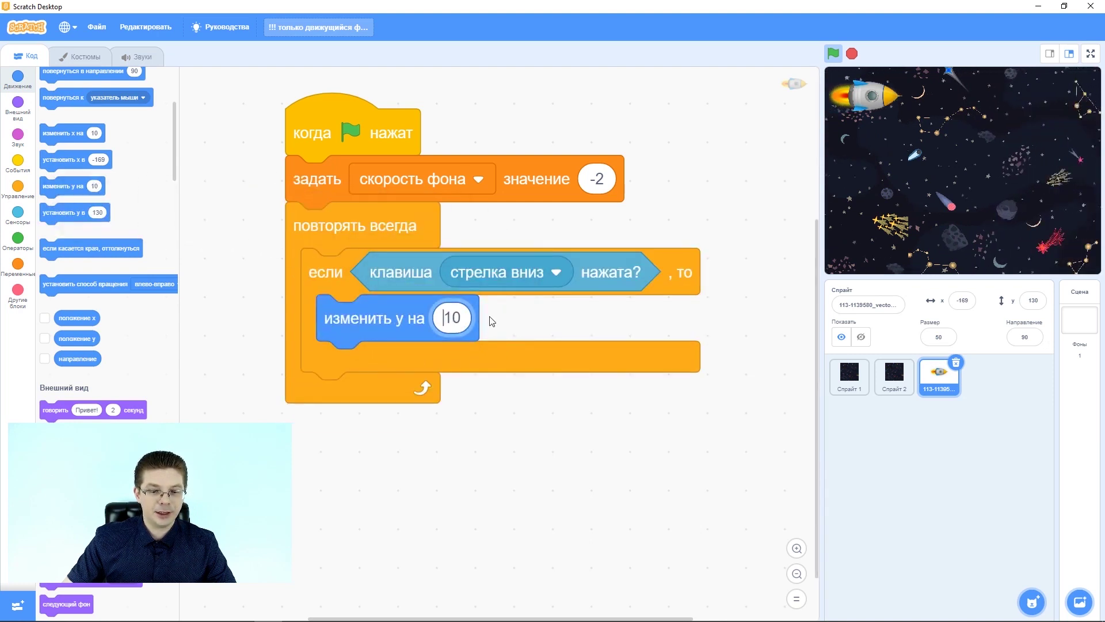
pyautogui.hotkey('ctrl', 'a')
pyautogui.write('-5')
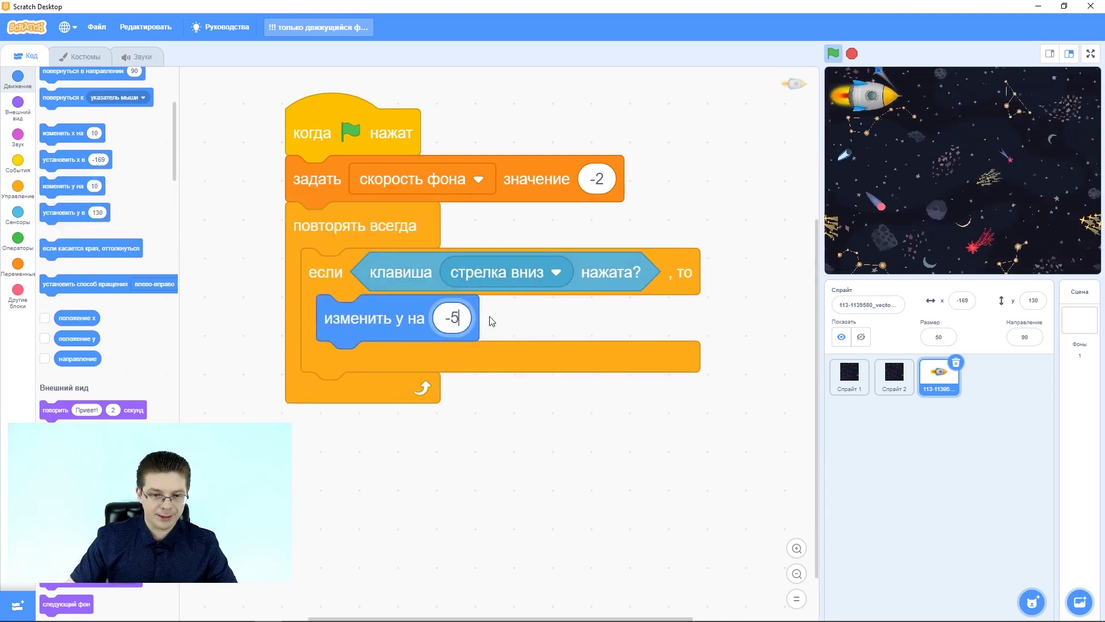
pyautogui.click(495, 385)
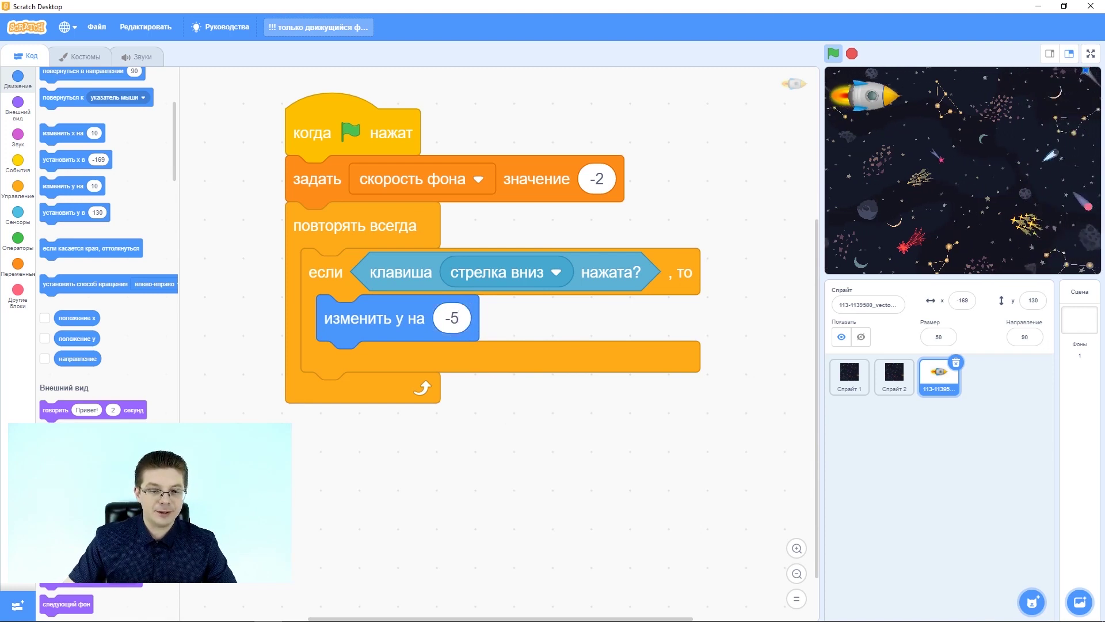
# - Duplicate the стрелка вниз condition below itself in the loop, changing the copy's key to стрелка вверх and its y change to 5
pyautogui.rightClick(301, 286)
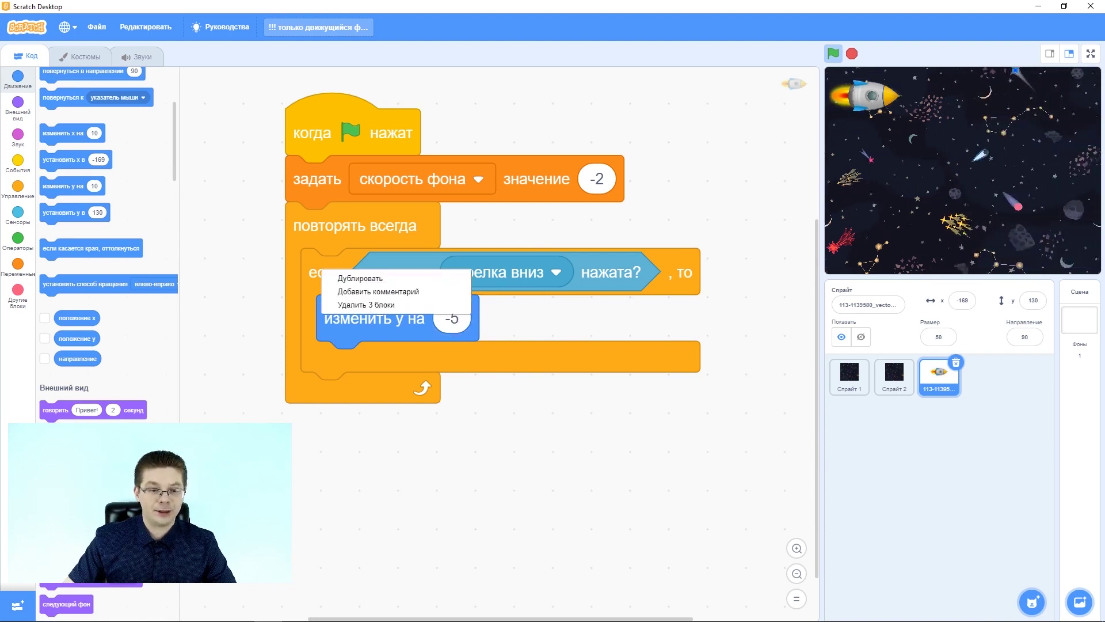
pyautogui.click(322, 289)
pyautogui.click(330, 396)
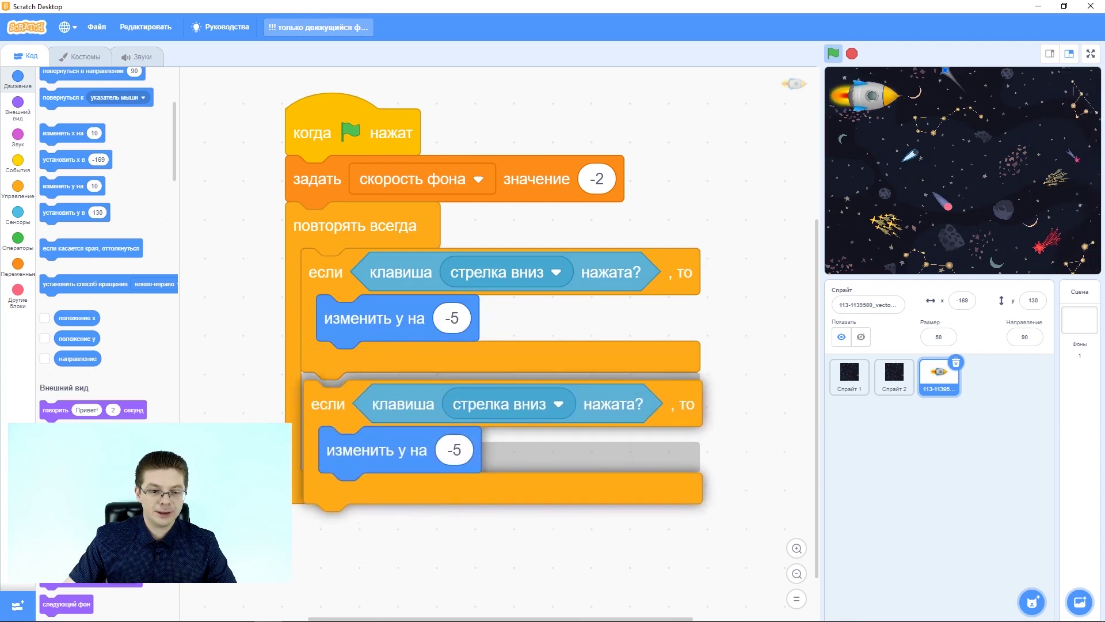
pyautogui.hscroll(-3, 573, 220)
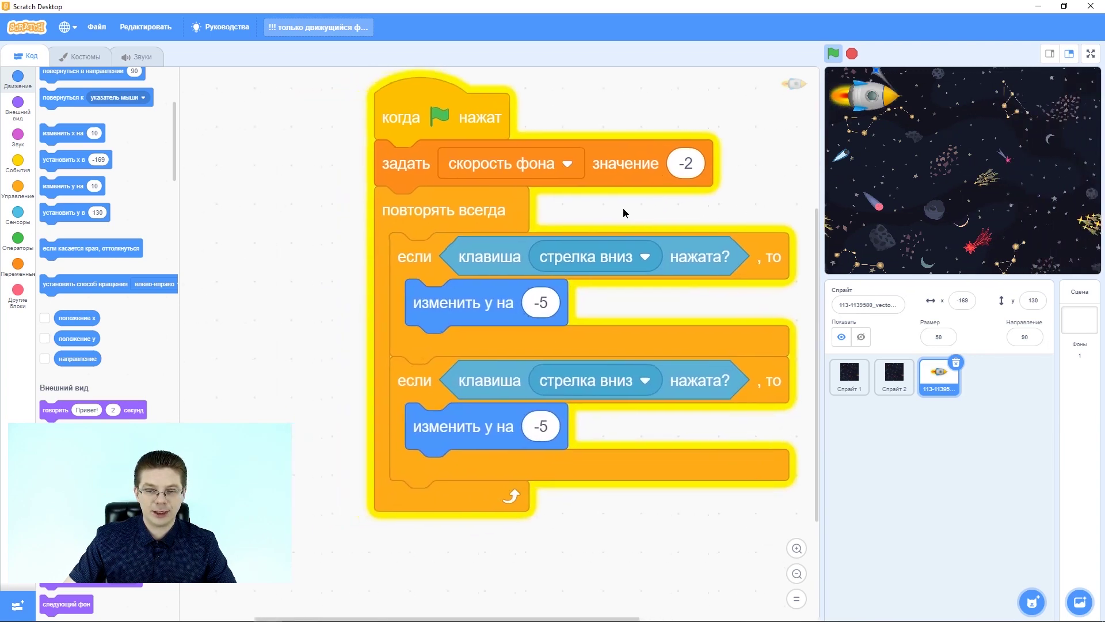
pyautogui.click(626, 385)
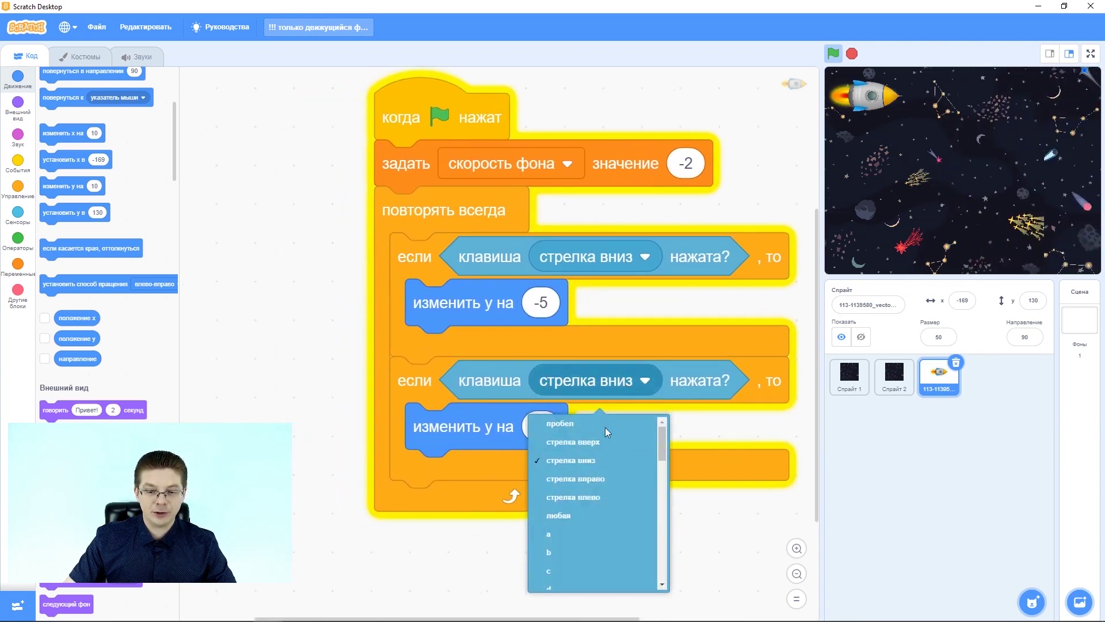
pyautogui.click(589, 441)
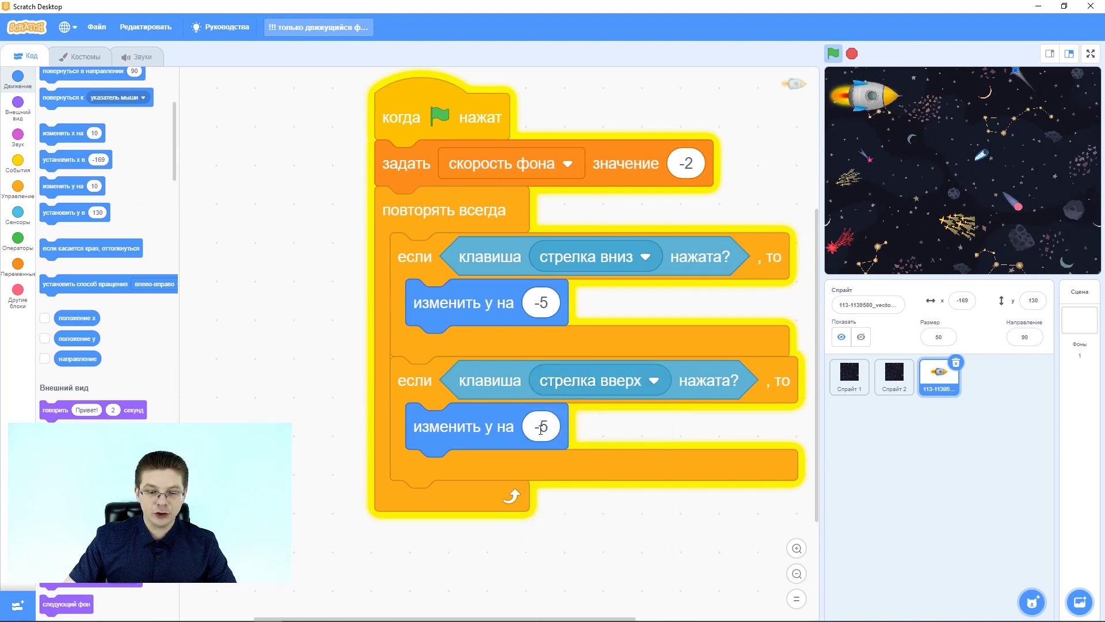
pyautogui.click(558, 427)
pyautogui.write('5')
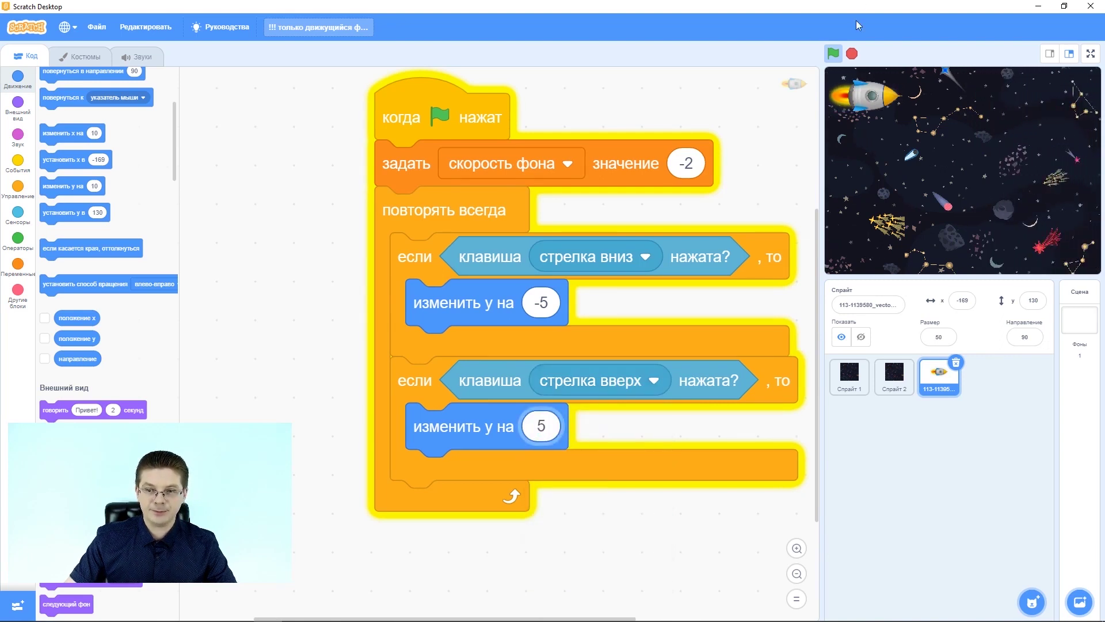
# - Restart the project, test flying the rocket up and down with the arrow controls, and stop the run
pyautogui.click(852, 53)
pyautogui.click(834, 53)
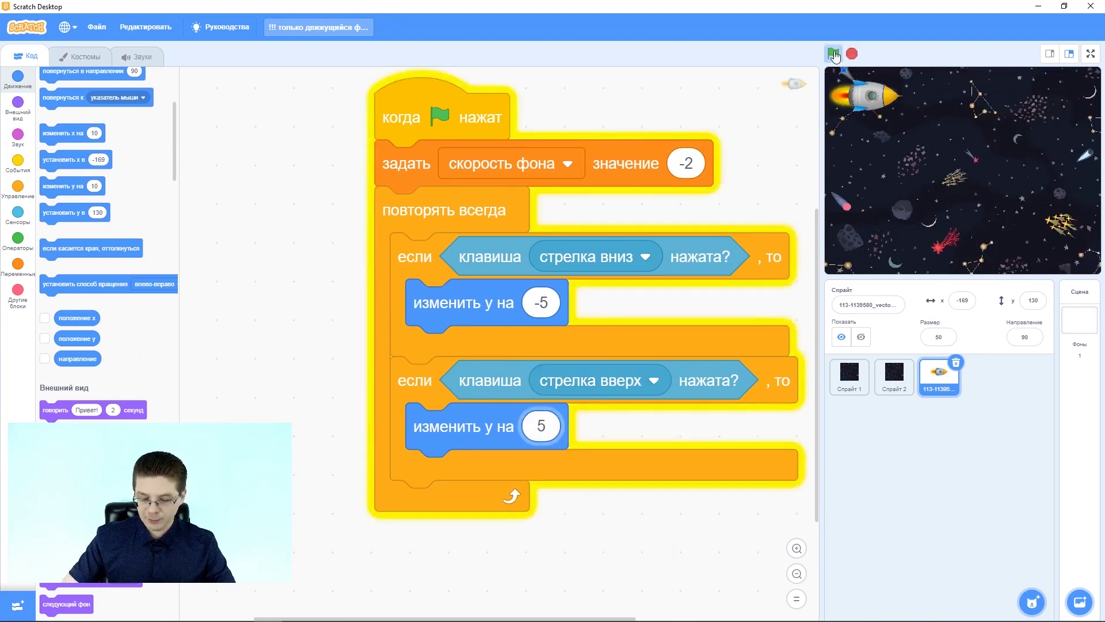
pyautogui.press('Down')
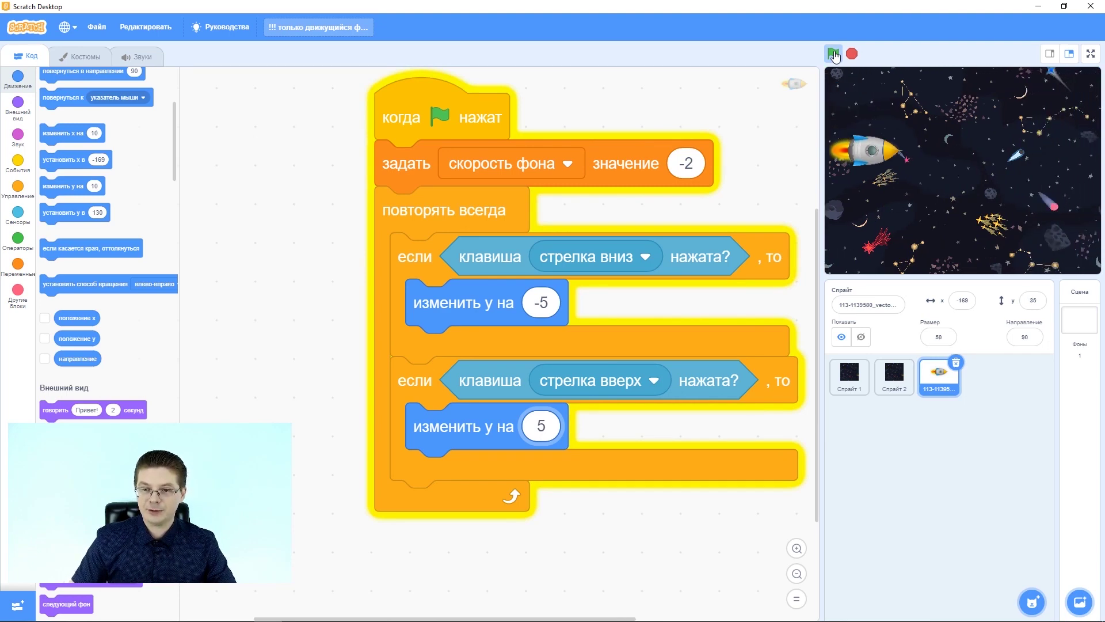
pyautogui.press('Up')
pyautogui.press('Down')
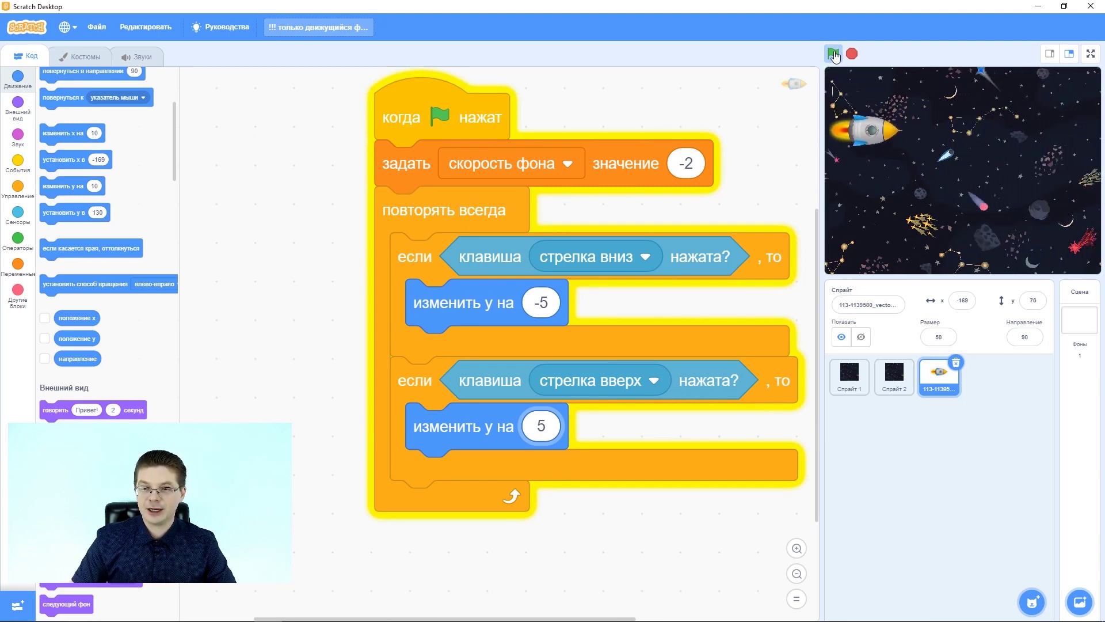
pyautogui.press('Up')
pyautogui.press('Down')
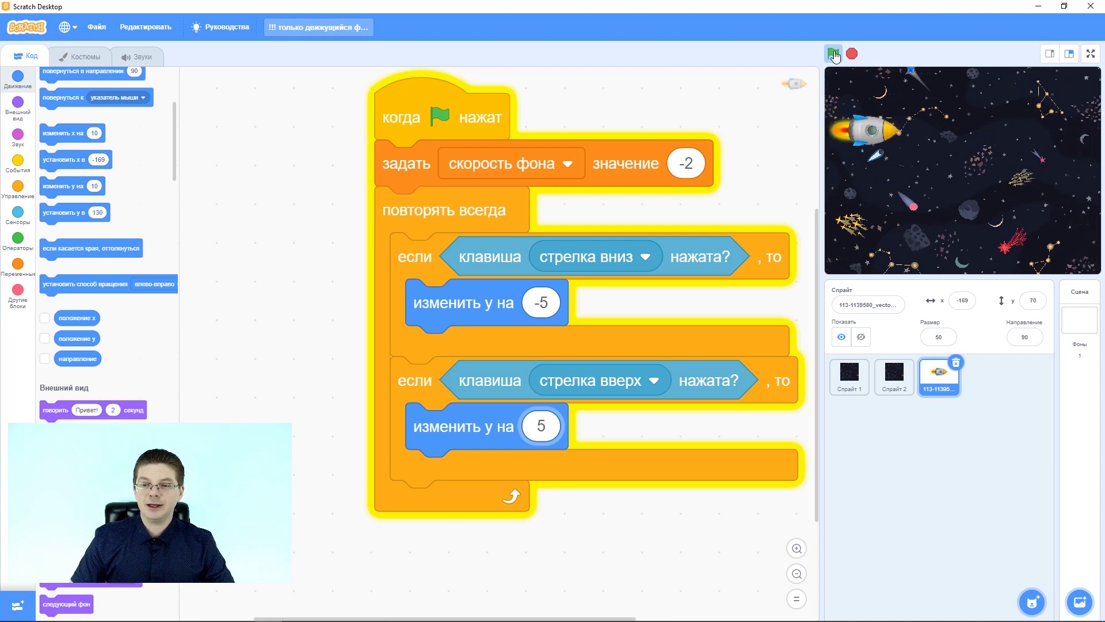
pyautogui.press('Up')
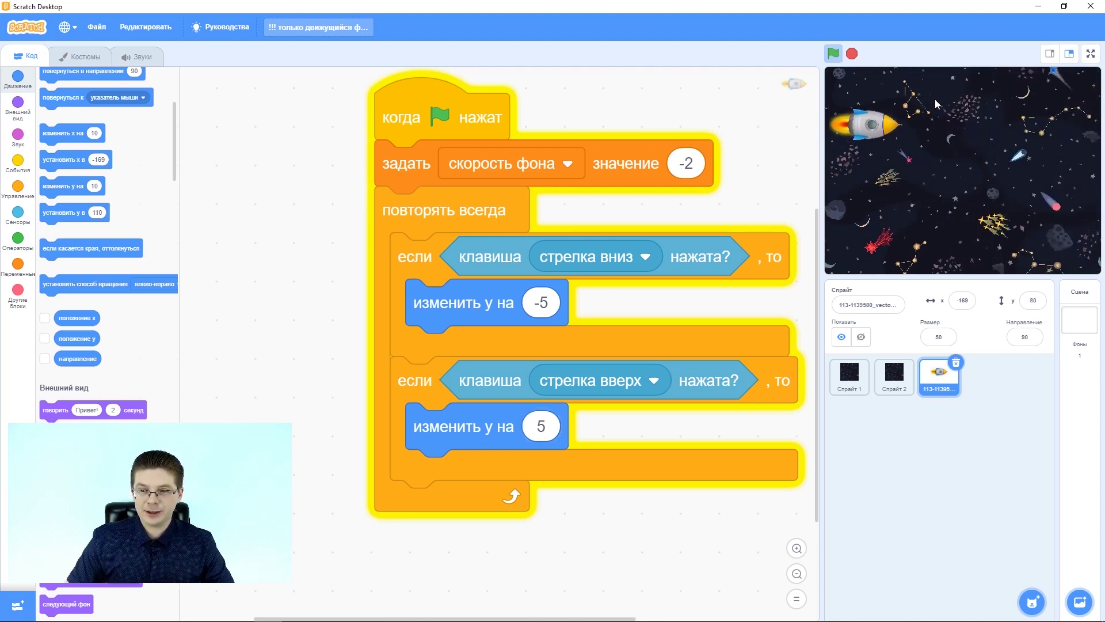
pyautogui.press('Down')
pyautogui.press('Down')
pyautogui.press('Up')
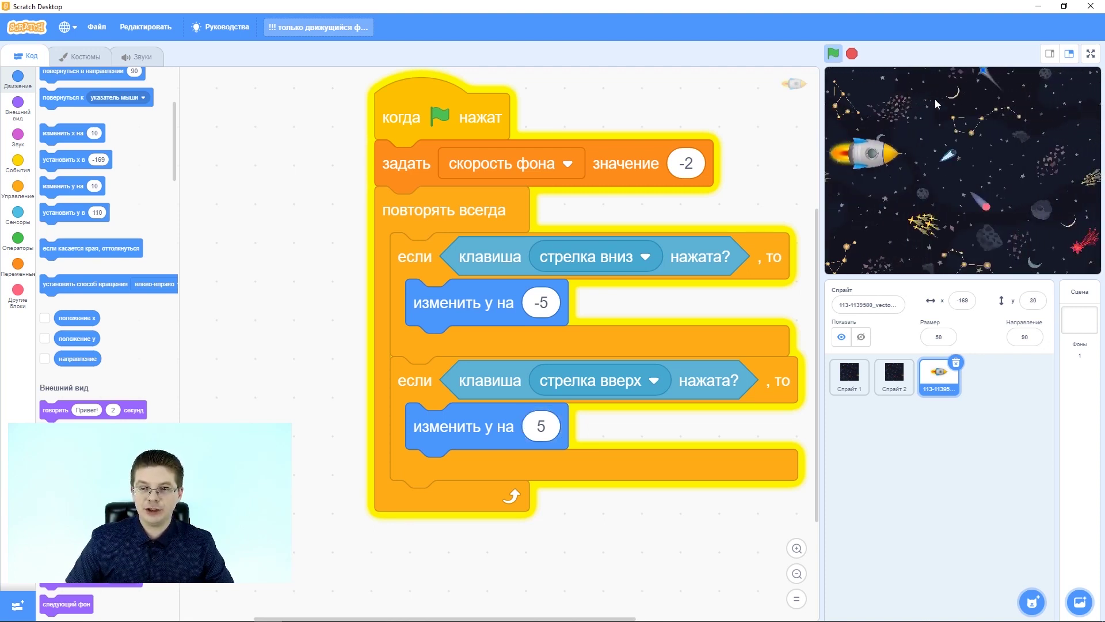
pyautogui.press('Down')
pyautogui.press('Down')
pyautogui.press('Up')
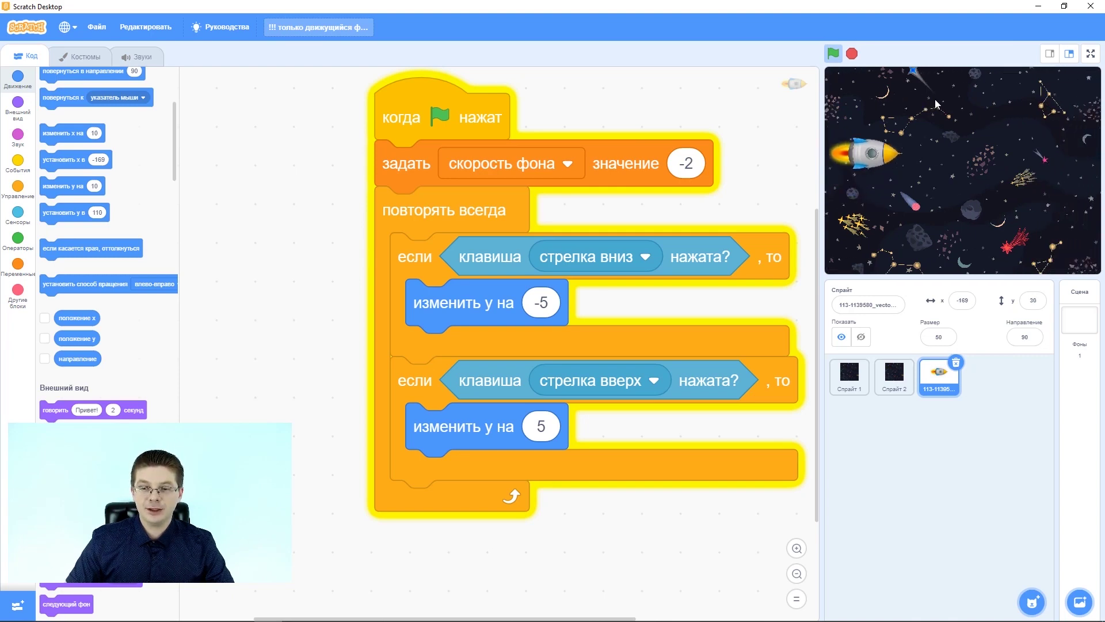
pyautogui.press('Down')
pyautogui.press('Down')
pyautogui.press('Up')
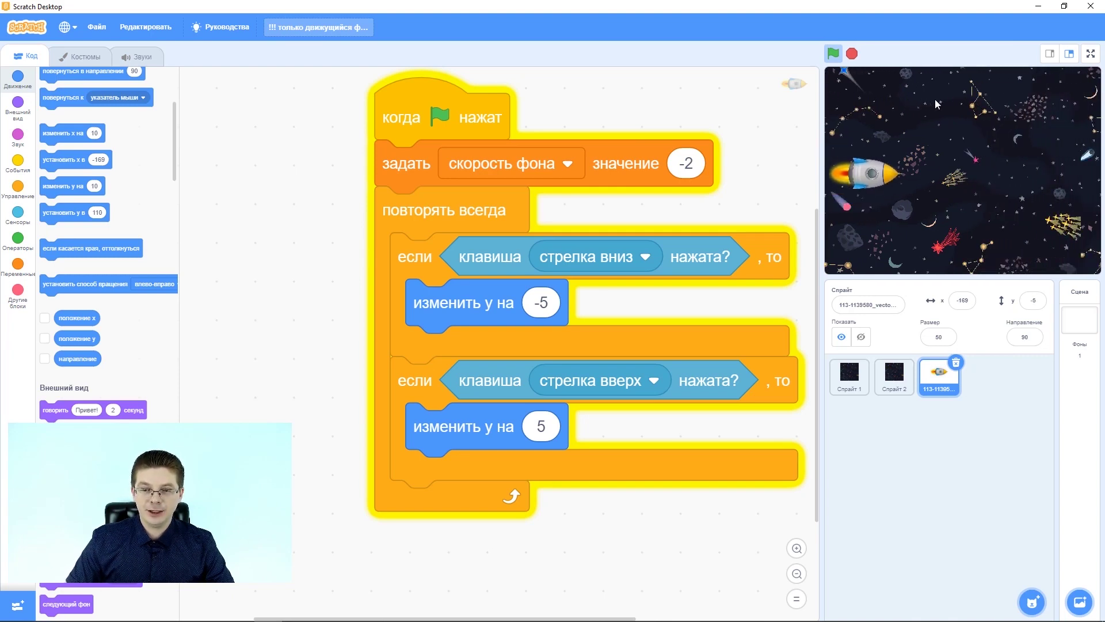
pyautogui.press('Down')
pyautogui.press('Down')
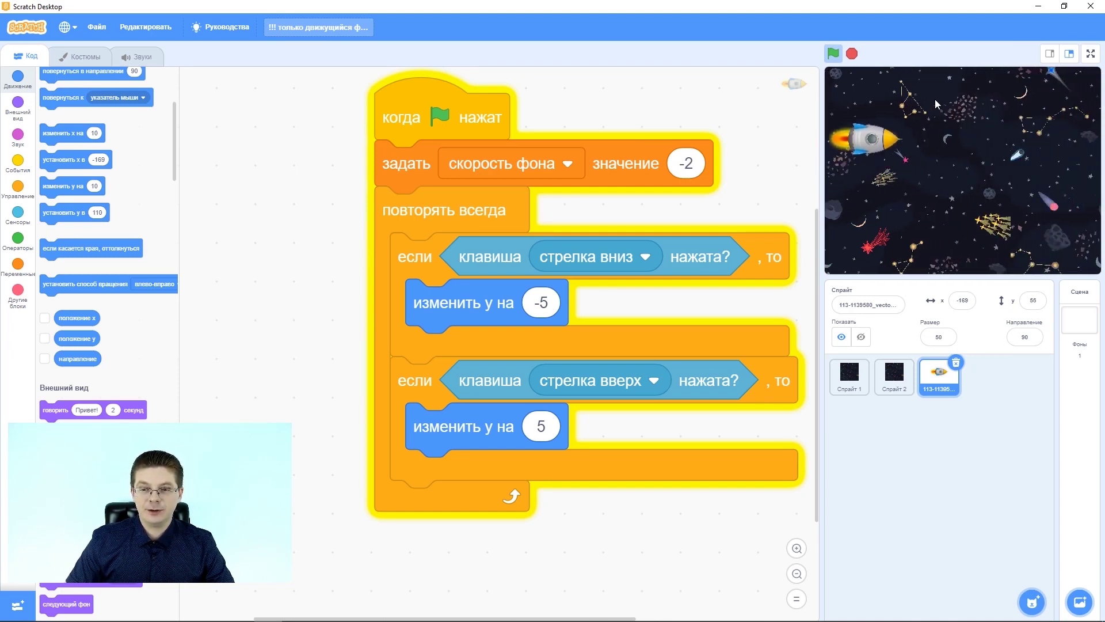
pyautogui.press('Up')
pyautogui.press('Down')
pyautogui.press('Up')
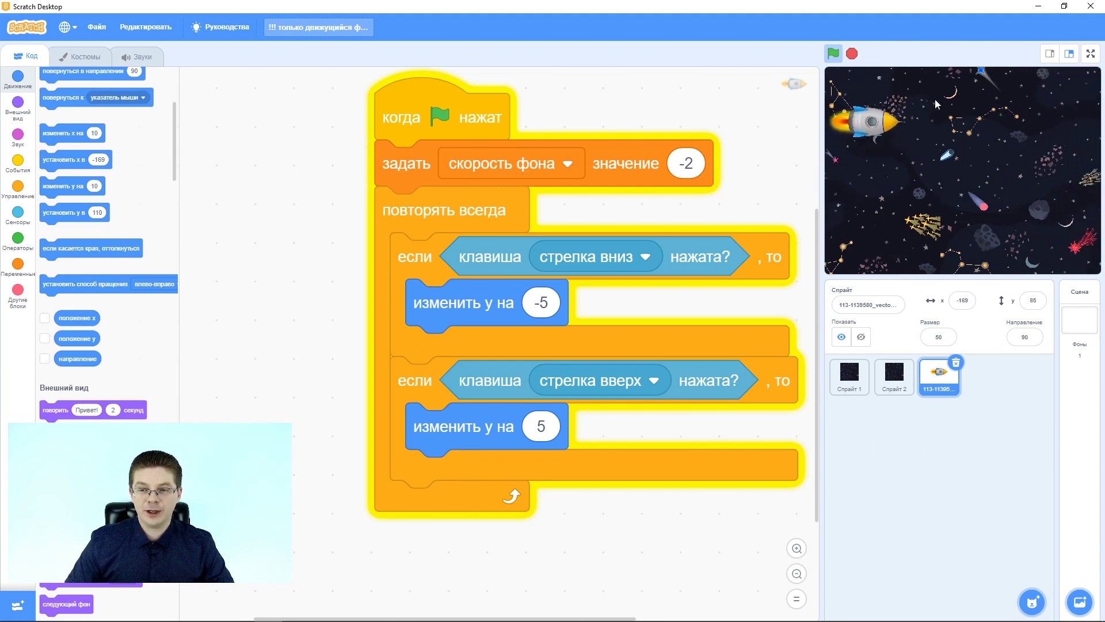
pyautogui.press('Down')
pyautogui.press('Up')
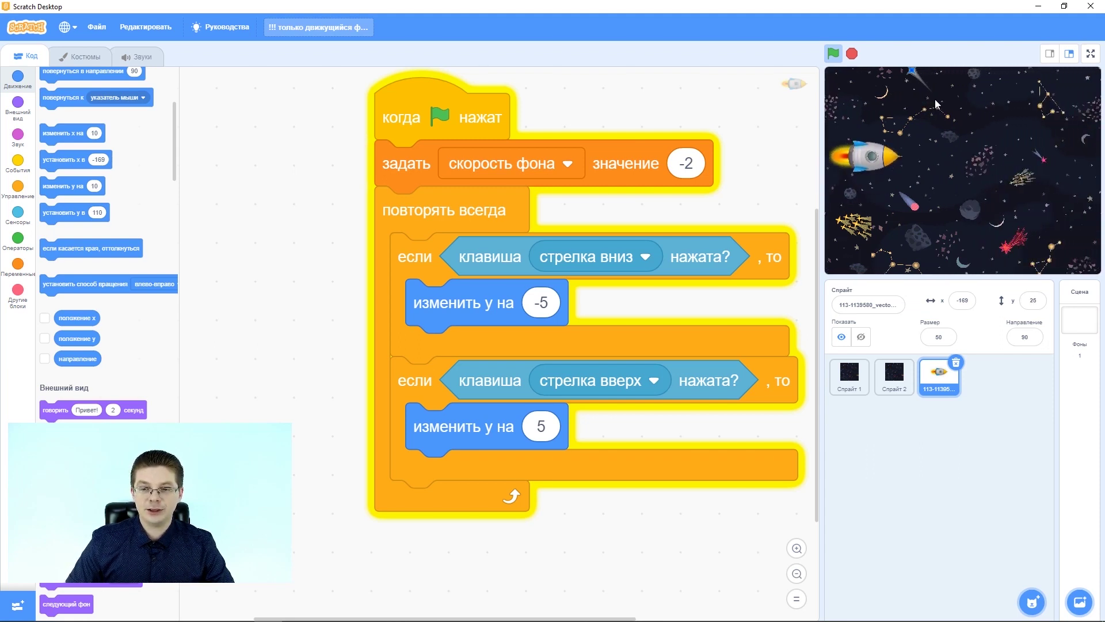
pyautogui.press('Down')
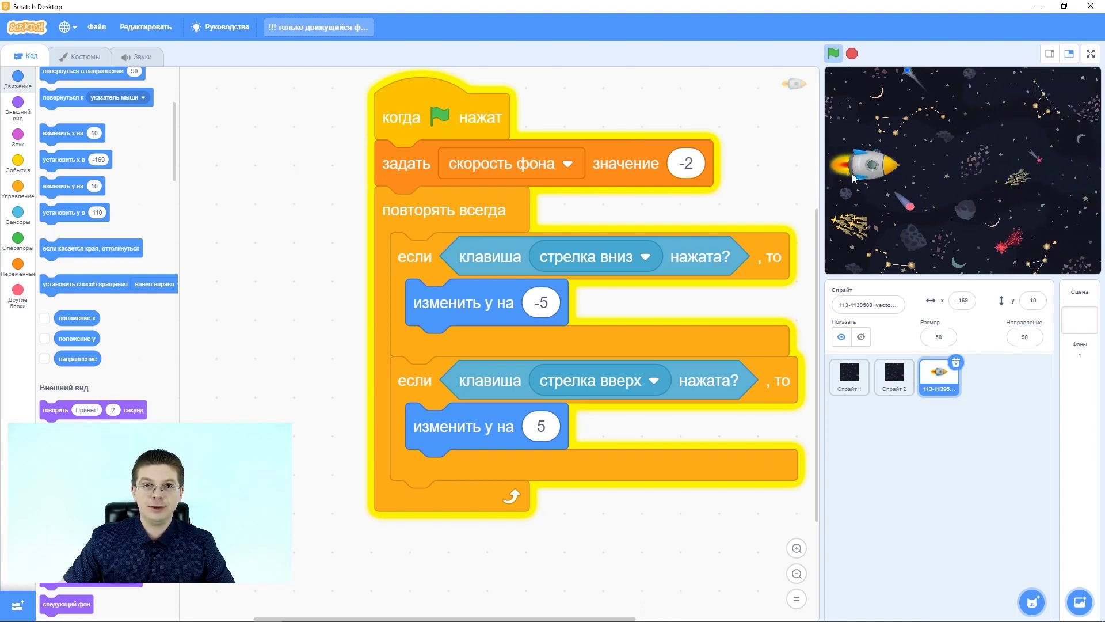
pyautogui.press('Up')
pyautogui.click(852, 55)
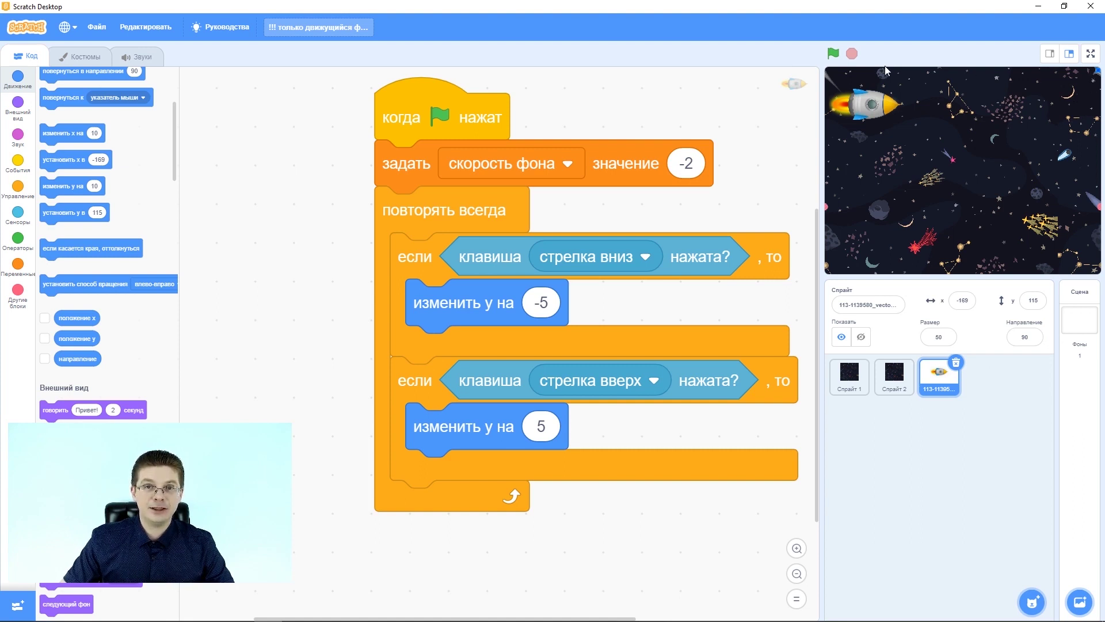
# - Switch to the Yandex Images page in the browser and search for "скалы png вектор"
pyautogui.hotkey('alt', 'Tab')
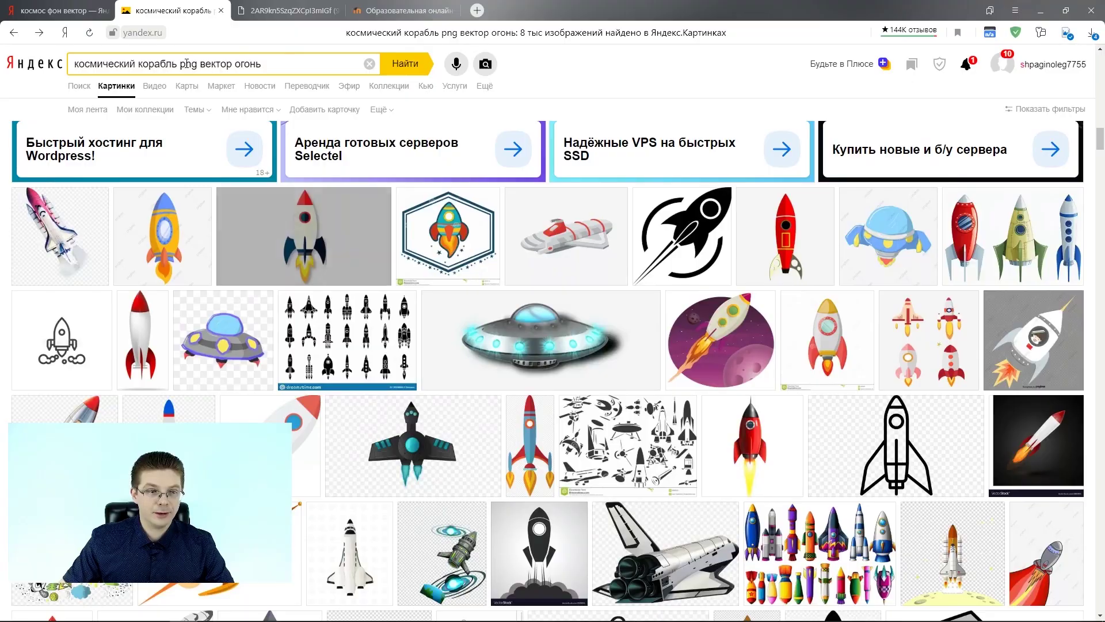
pyautogui.moveTo(177, 64); pyautogui.dragTo(68, 64)
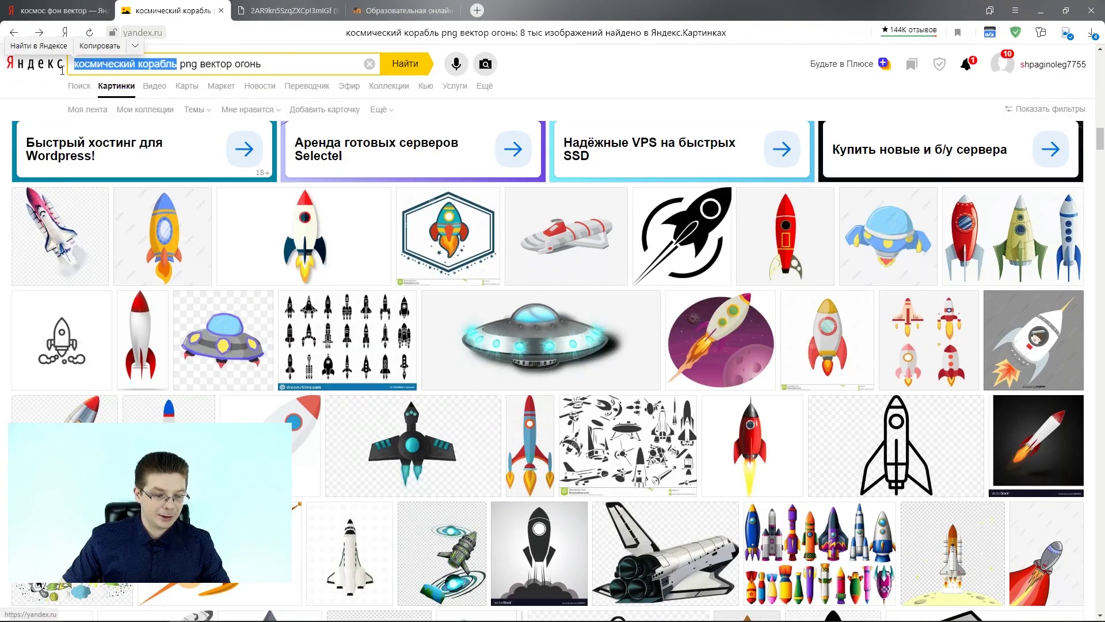
pyautogui.write('скалы')
pyautogui.doubleClick(174, 64)
pyautogui.press('BackSpace')
pyautogui.press('Return')
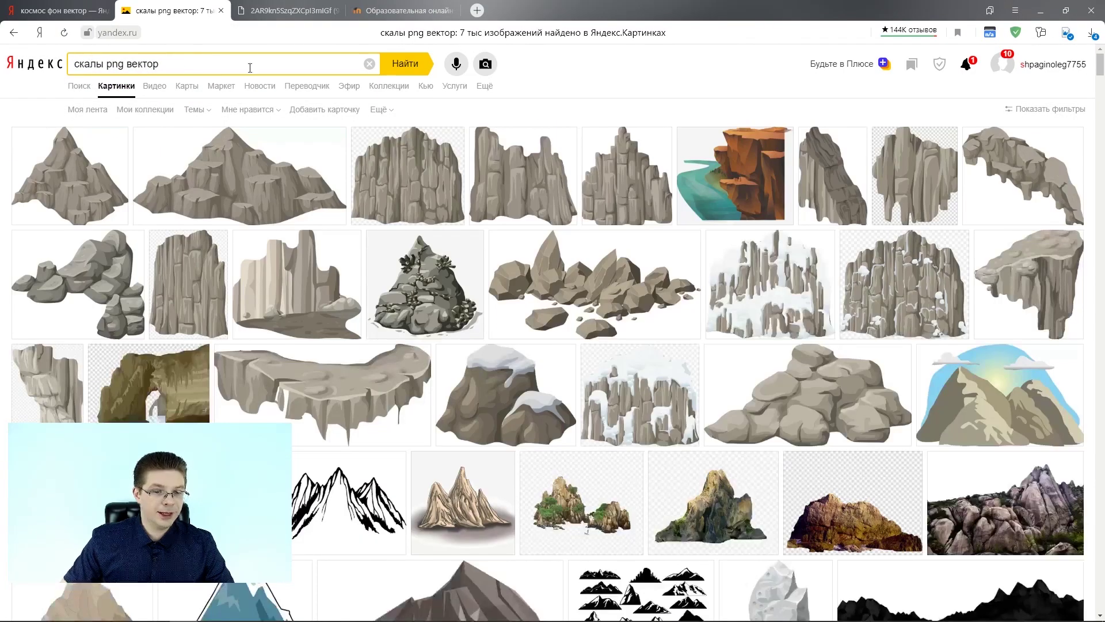
# - Look through the rock pictures, open the pale grey rock, and save it as harvestable-resources-rock-dullite-2.png in the игра Космические стрелялки folder
pyautogui.moveTo(487, 176)
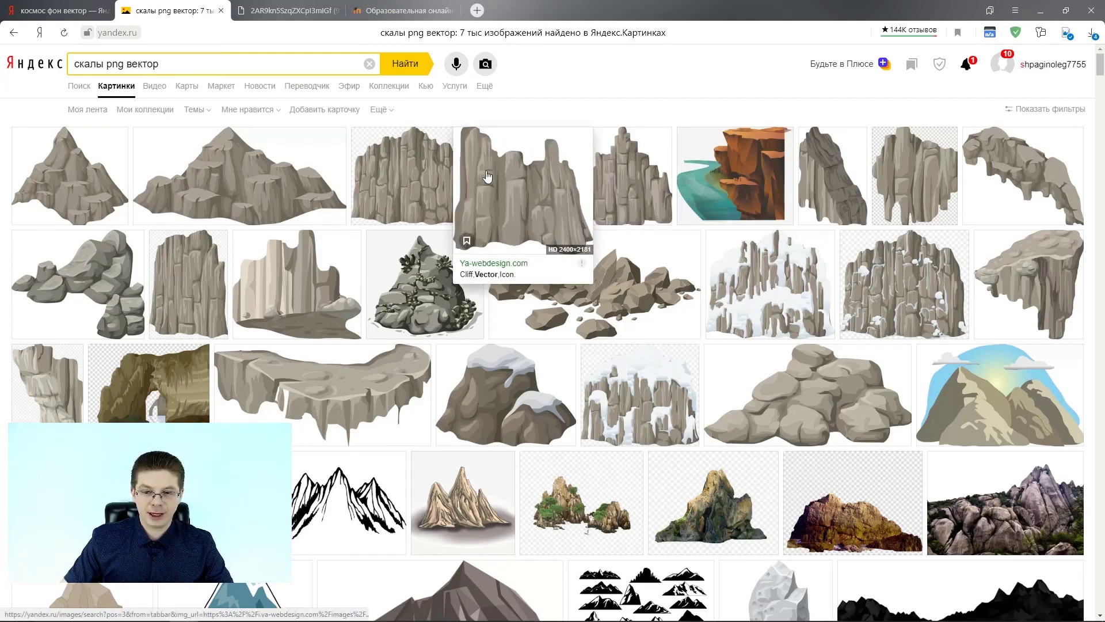
pyautogui.moveTo(656, 321)
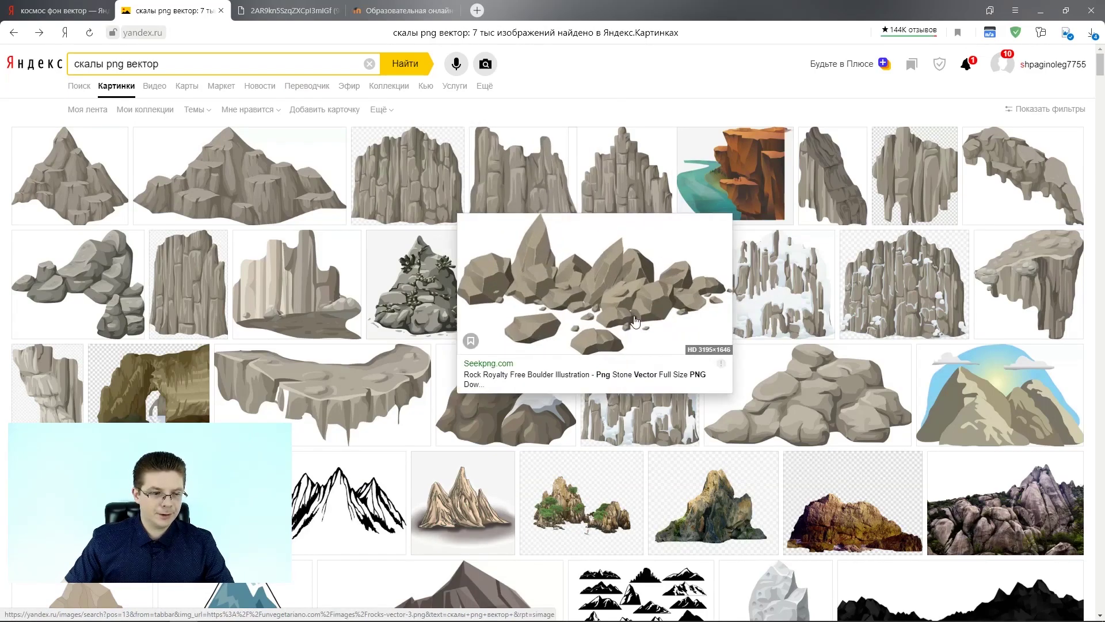
pyautogui.scroll(-15, 659, 322)
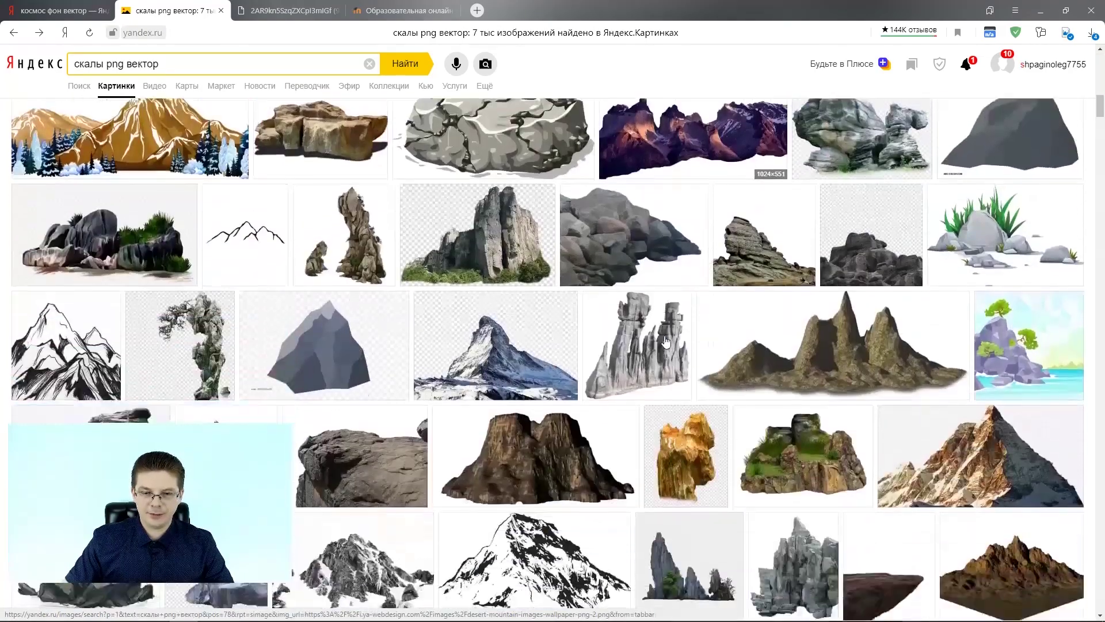
pyautogui.scroll(-15, 666, 342)
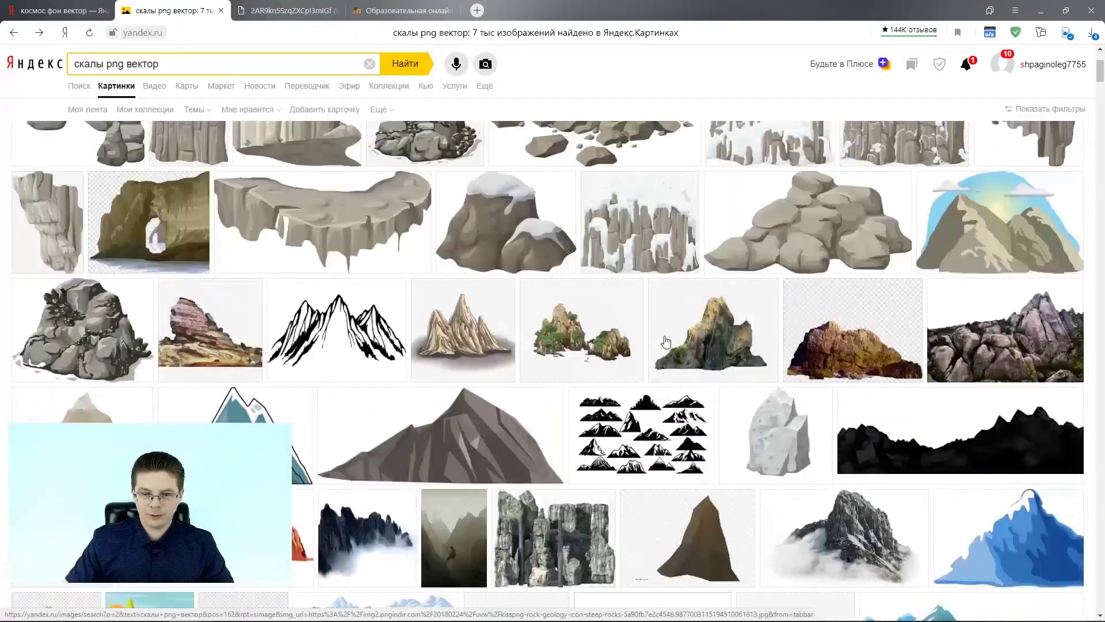
pyautogui.click(789, 417)
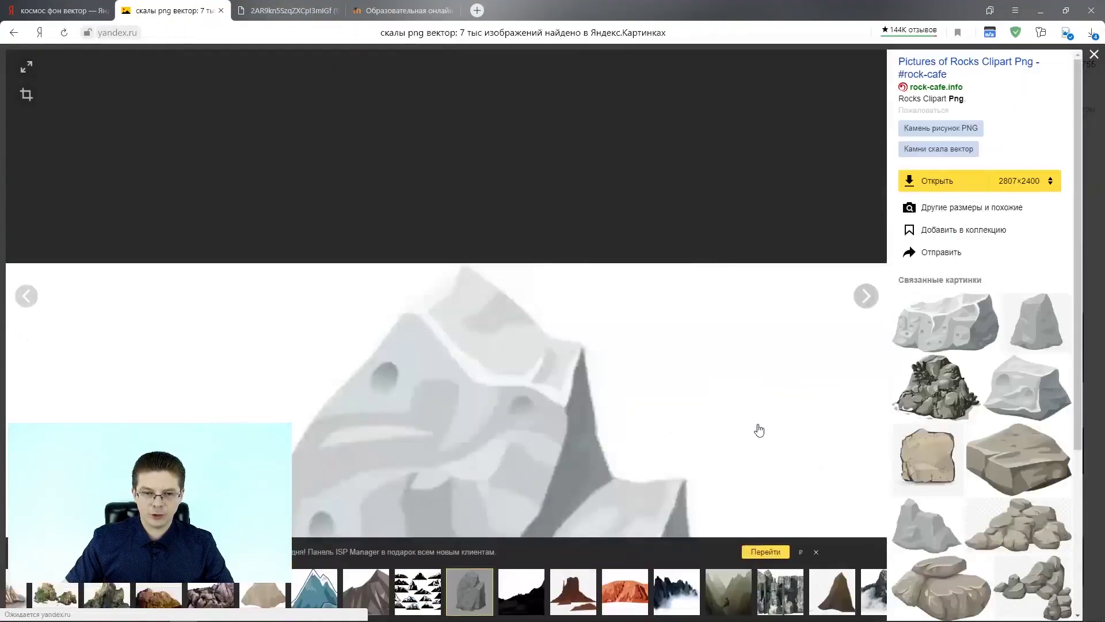
pyautogui.rightClick(424, 189)
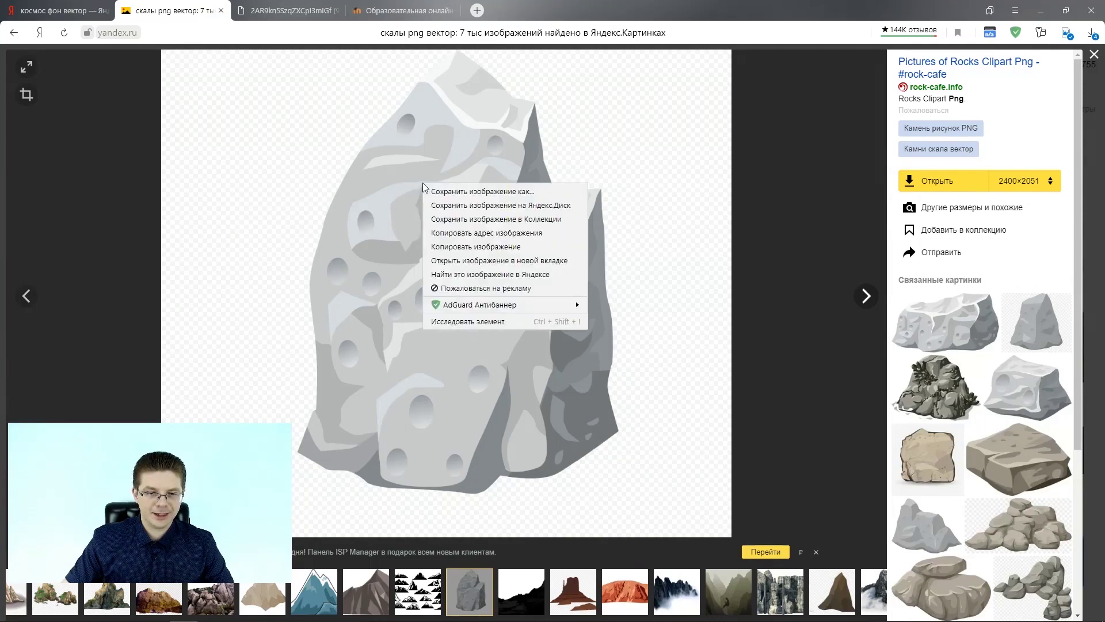
pyautogui.click(434, 188)
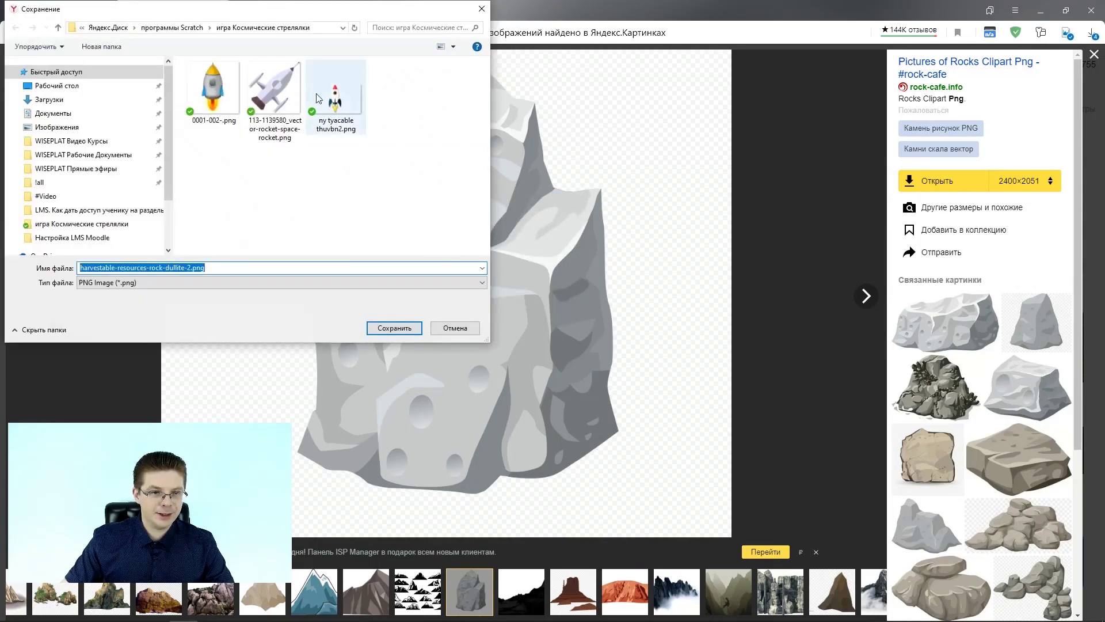
pyautogui.click(400, 330)
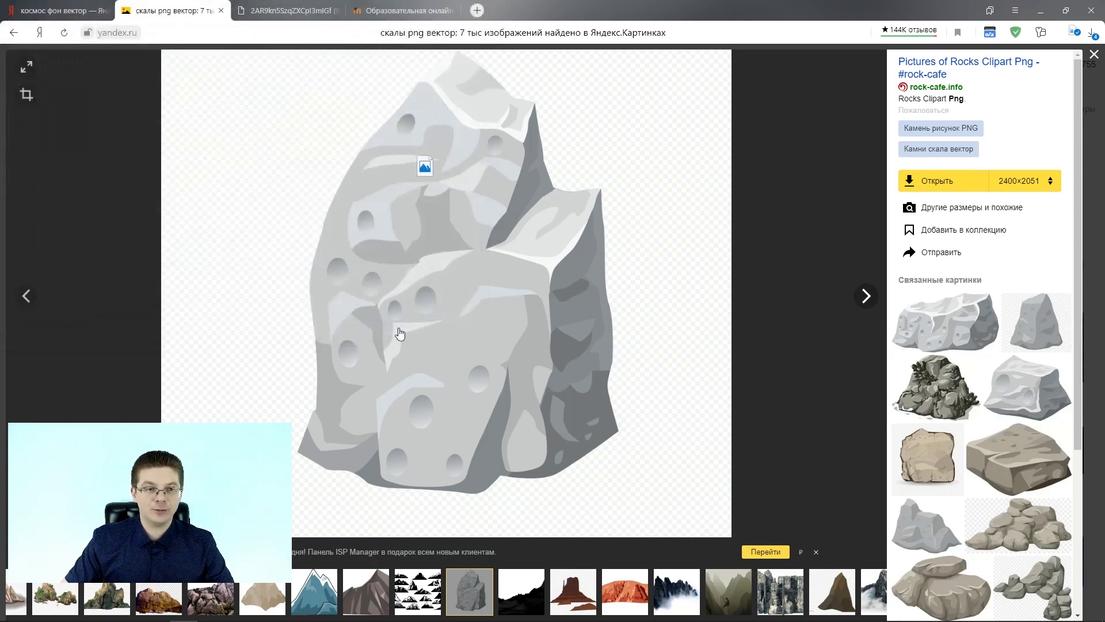
# - Switch to Scratch Desktop, upload harvestable-resources-rock-dullite-2.png as a new sprite, and place it at about x 8, y -32 on the stage
pyautogui.hotkey('alt', 'Tab')
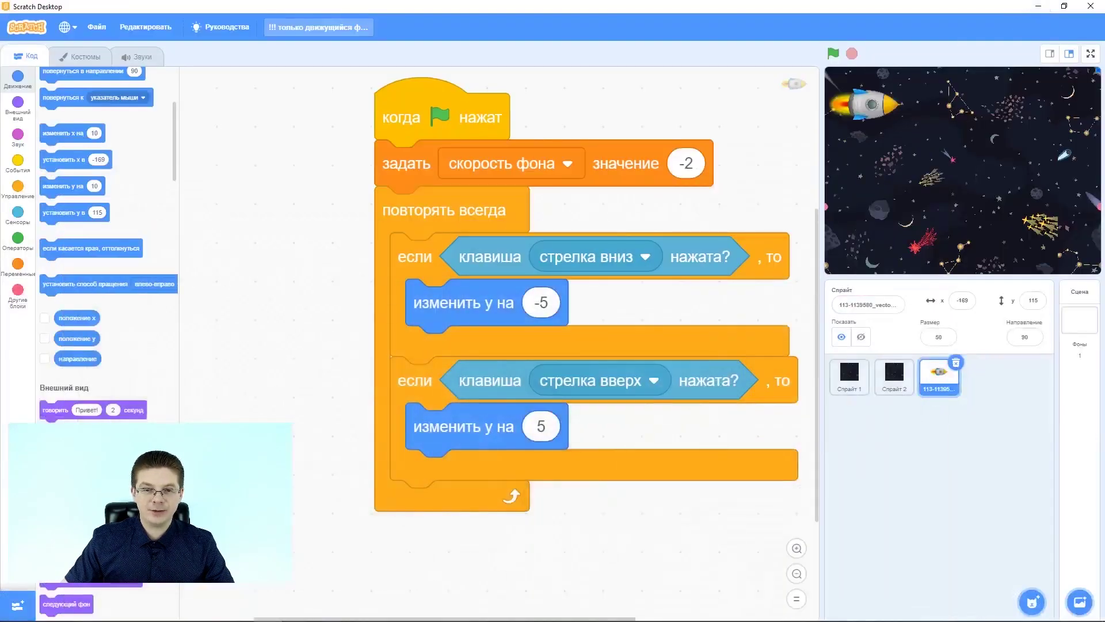
pyautogui.hscroll(1, 537, 109)
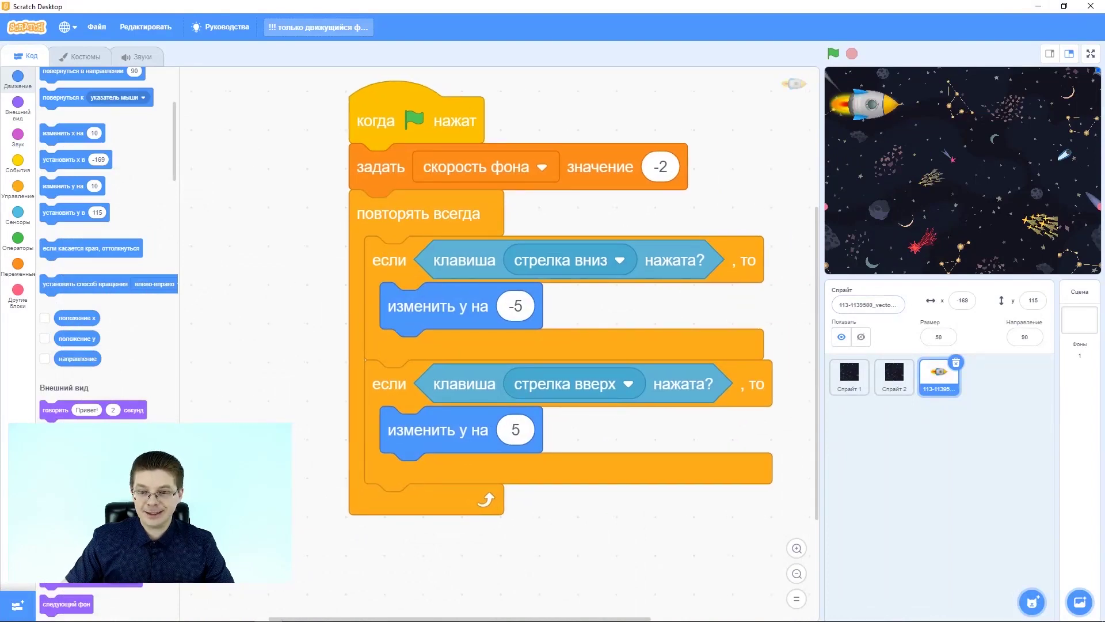
pyautogui.moveTo(1032, 602)
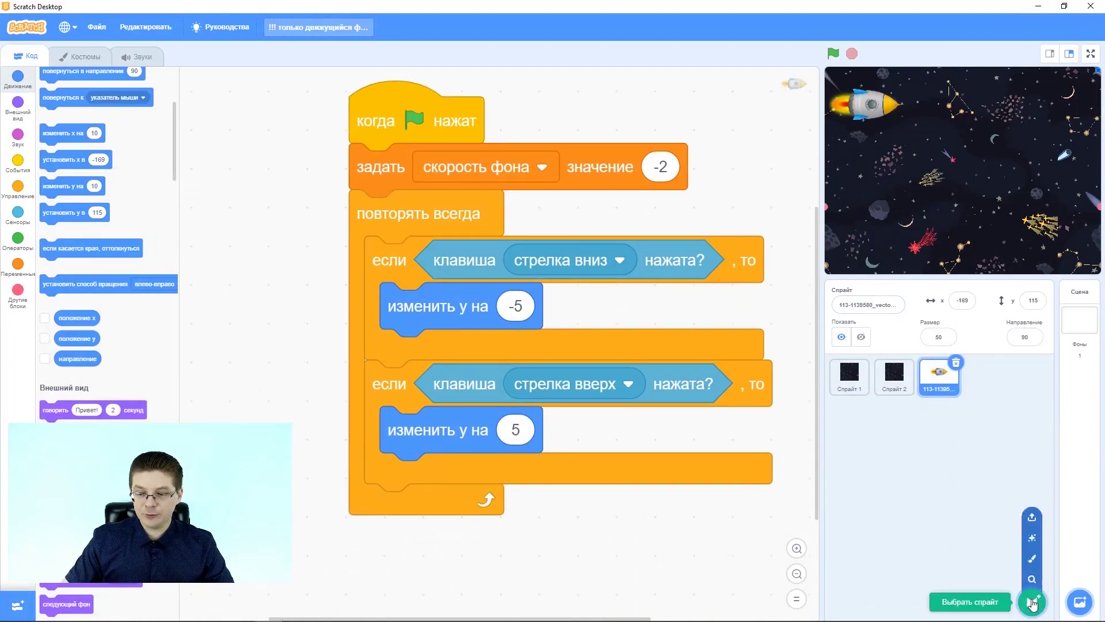
pyautogui.click(1033, 521)
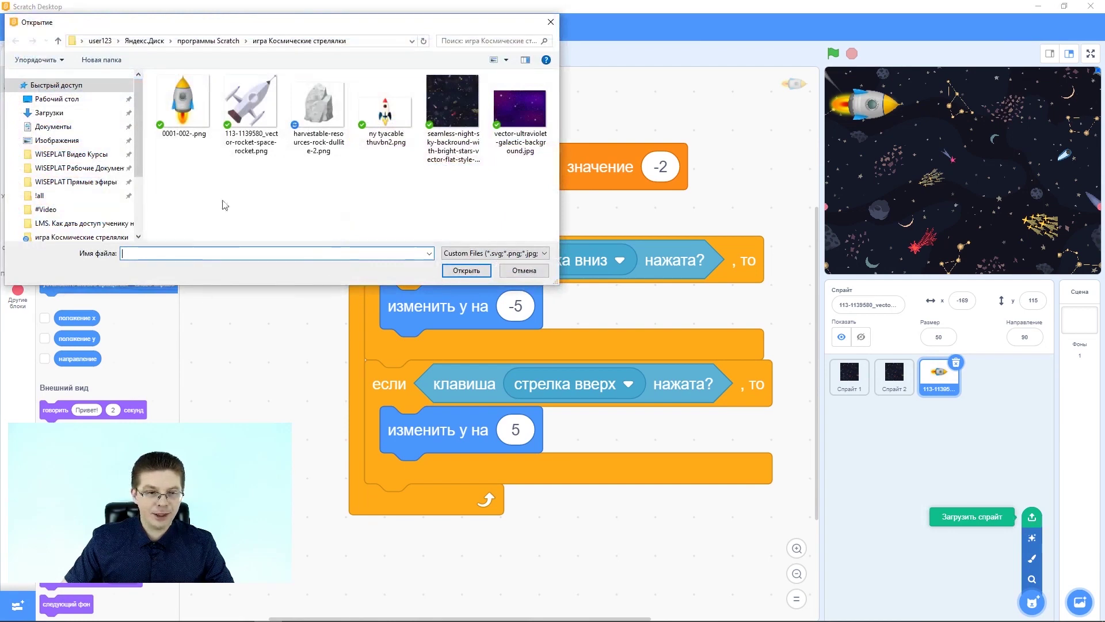
pyautogui.click(330, 98)
pyautogui.click(463, 271)
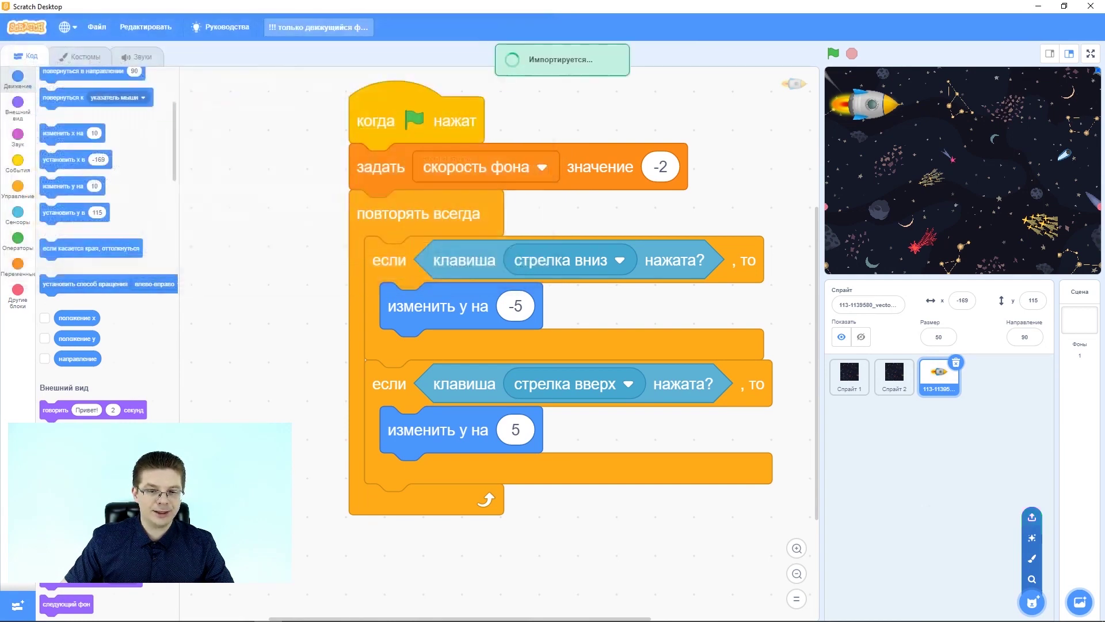
pyautogui.moveTo(1003, 189); pyautogui.dragTo(972, 261)
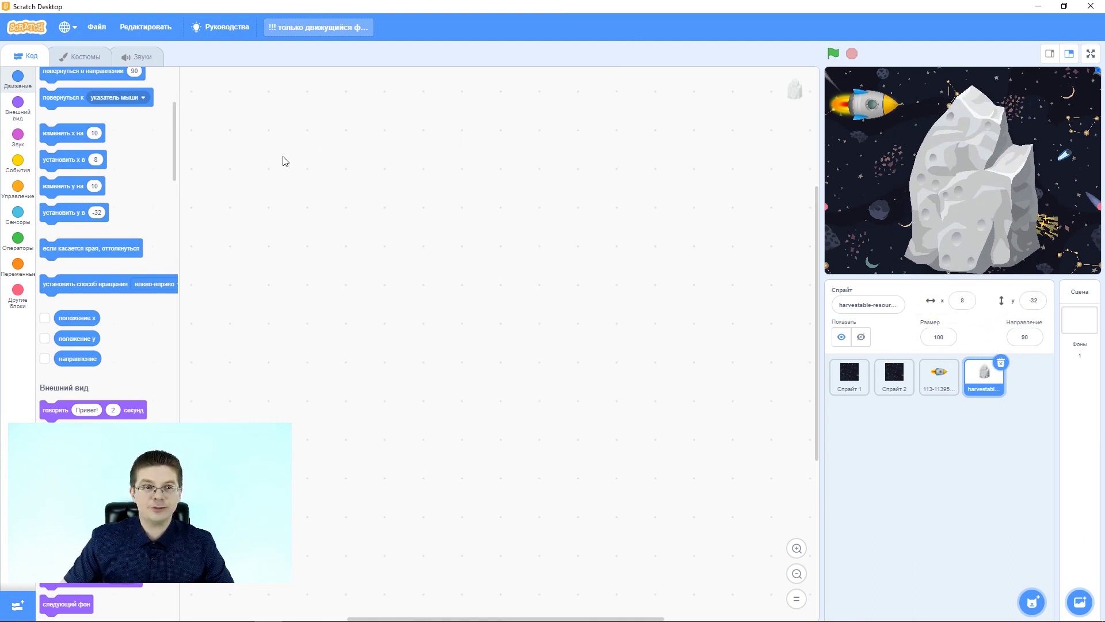
# - Convert the rock costume to vector graphics, then shrink the rock and place it at the bottom centre of the canvas
pyautogui.click(80, 60)
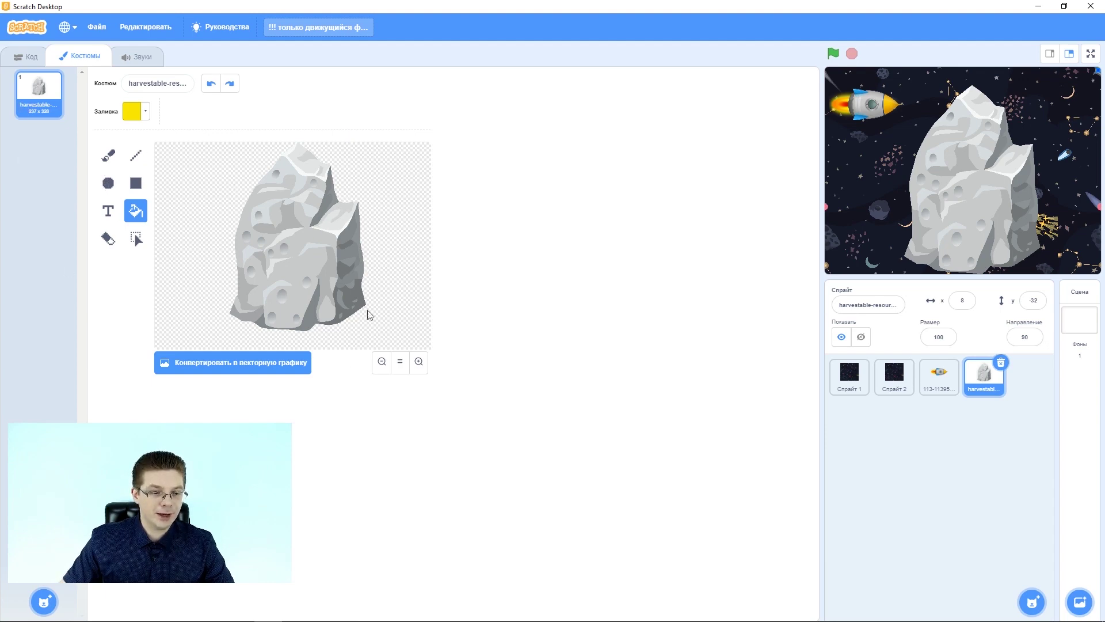
pyautogui.click(241, 366)
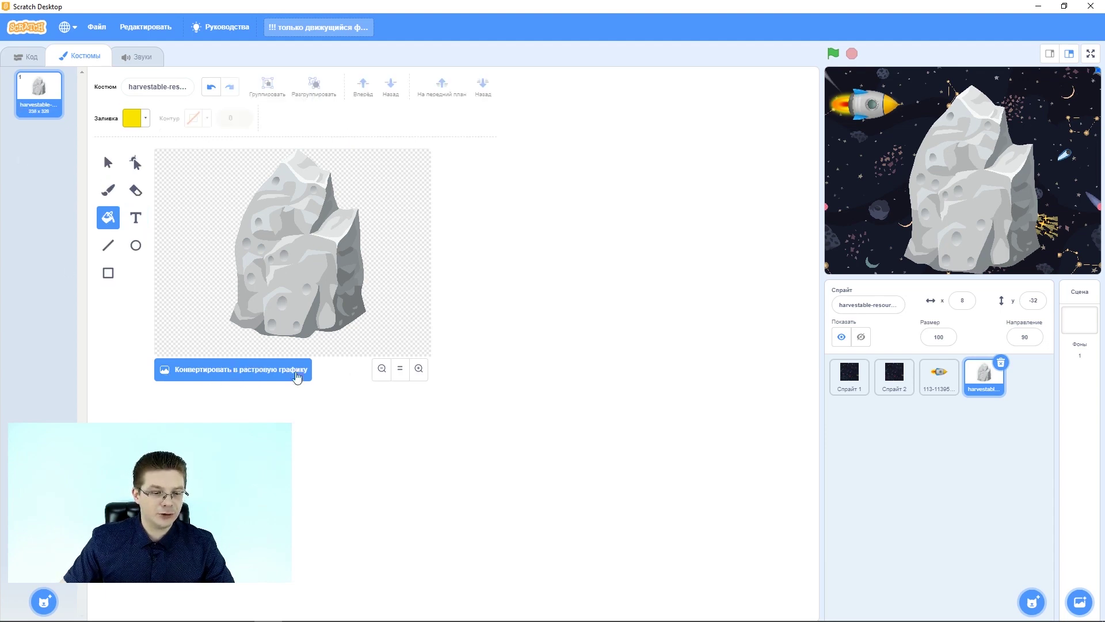
pyautogui.click(108, 164)
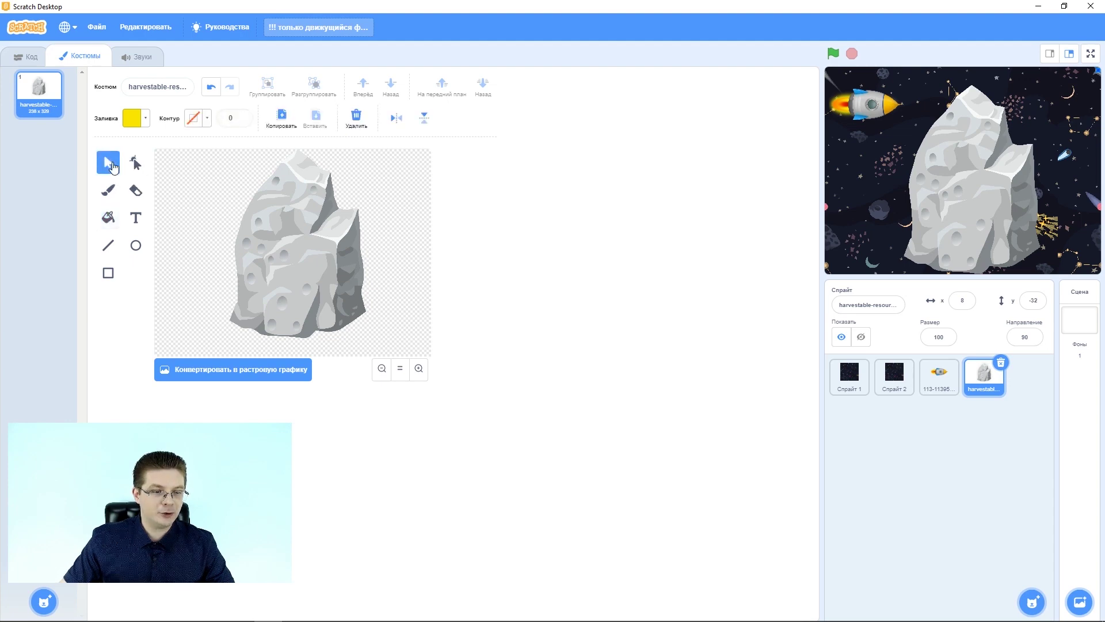
pyautogui.moveTo(286, 245); pyautogui.dragTo(310, 255)
pyautogui.moveTo(390, 162); pyautogui.dragTo(295, 262)
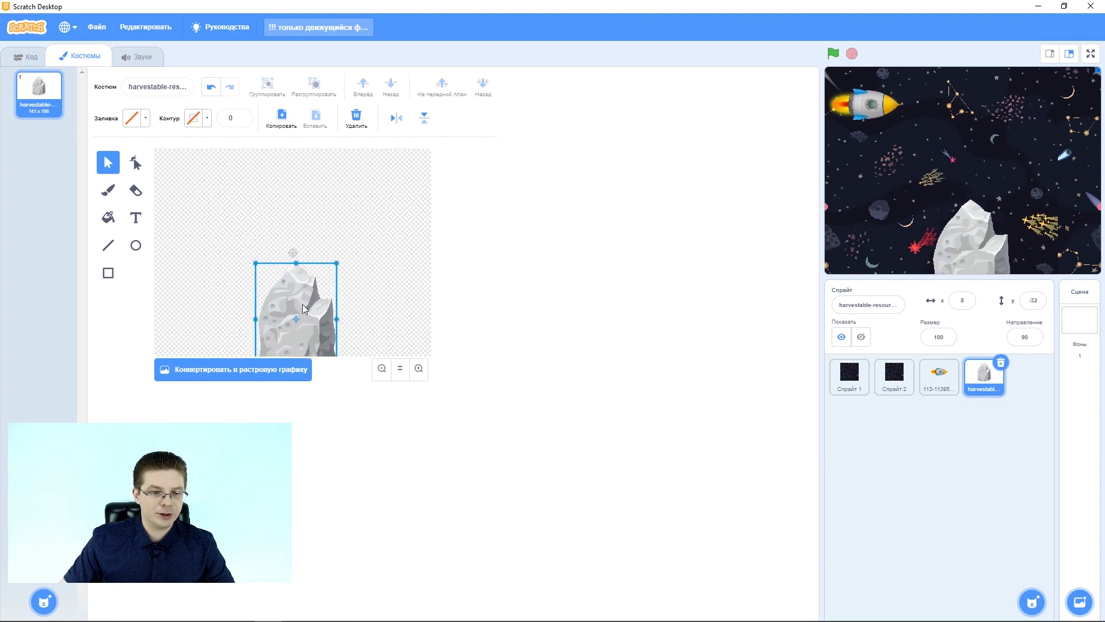
# - Paste a copy of the rock, turn it upside down, and position it at the top of the canvas above the original
pyautogui.click(282, 117)
pyautogui.click(325, 123)
pyautogui.moveTo(294, 339); pyautogui.dragTo(309, 277)
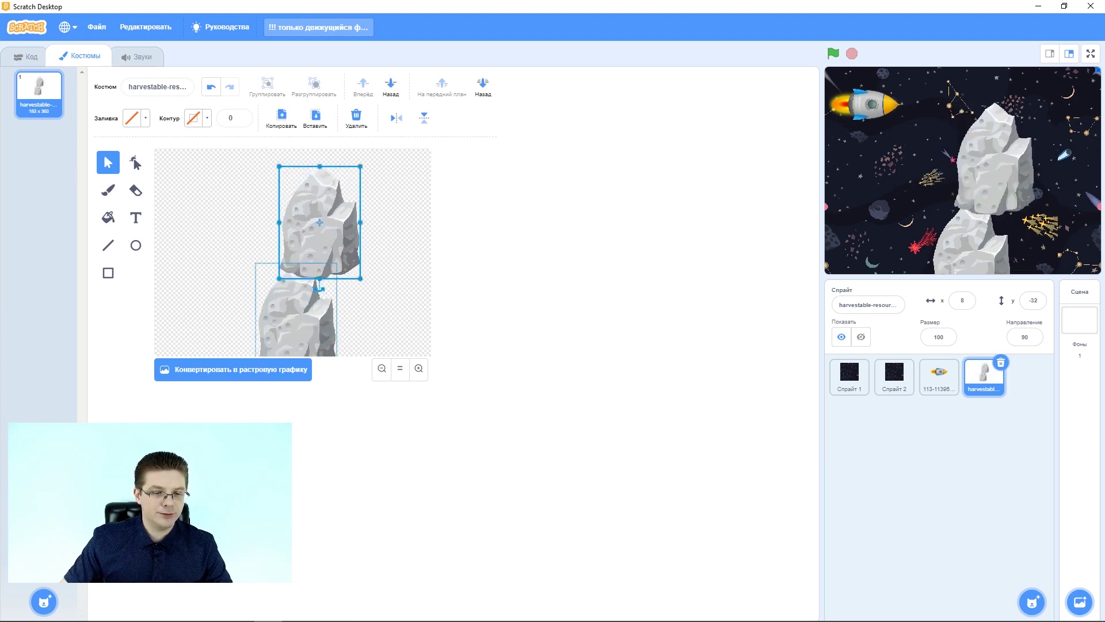
pyautogui.moveTo(320, 154); pyautogui.dragTo(320, 288)
pyautogui.moveTo(338, 214); pyautogui.dragTo(295, 155)
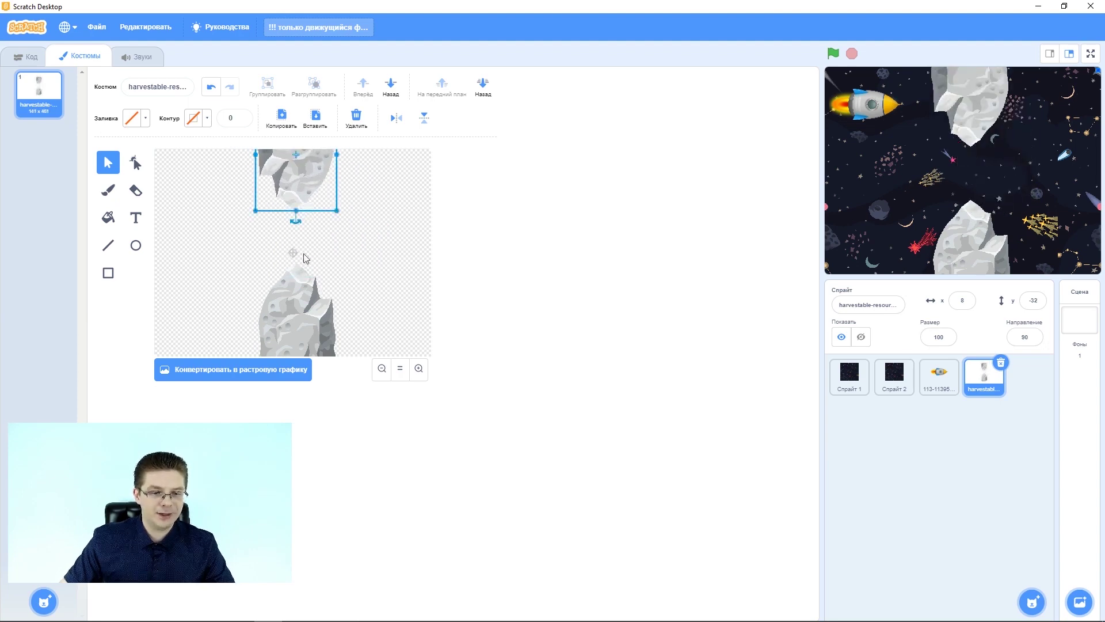
# - Shrink both rocks further and align them vertically around the costume's centre mark, leaving a gap between them for the rocket
pyautogui.moveTo(303, 313); pyautogui.dragTo(301, 338)
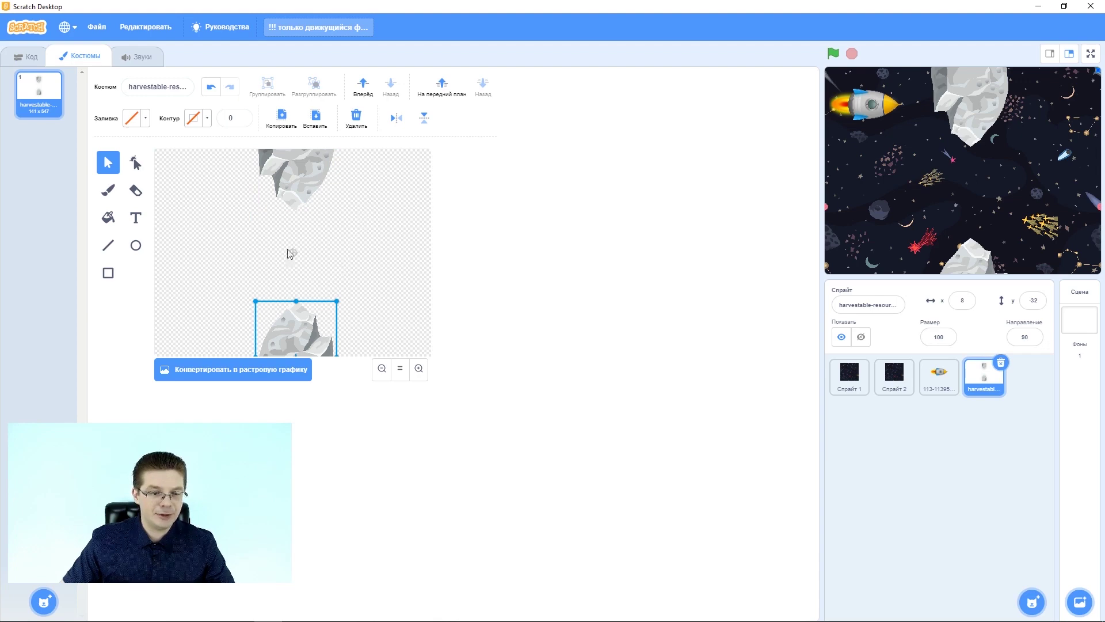
pyautogui.moveTo(288, 337); pyautogui.dragTo(306, 318)
pyautogui.click(331, 162)
pyautogui.moveTo(313, 164)
pyautogui.mouseDown()
pyautogui.moveTo(322, 258)
pyautogui.moveTo(307, 169)
pyautogui.mouseUp()
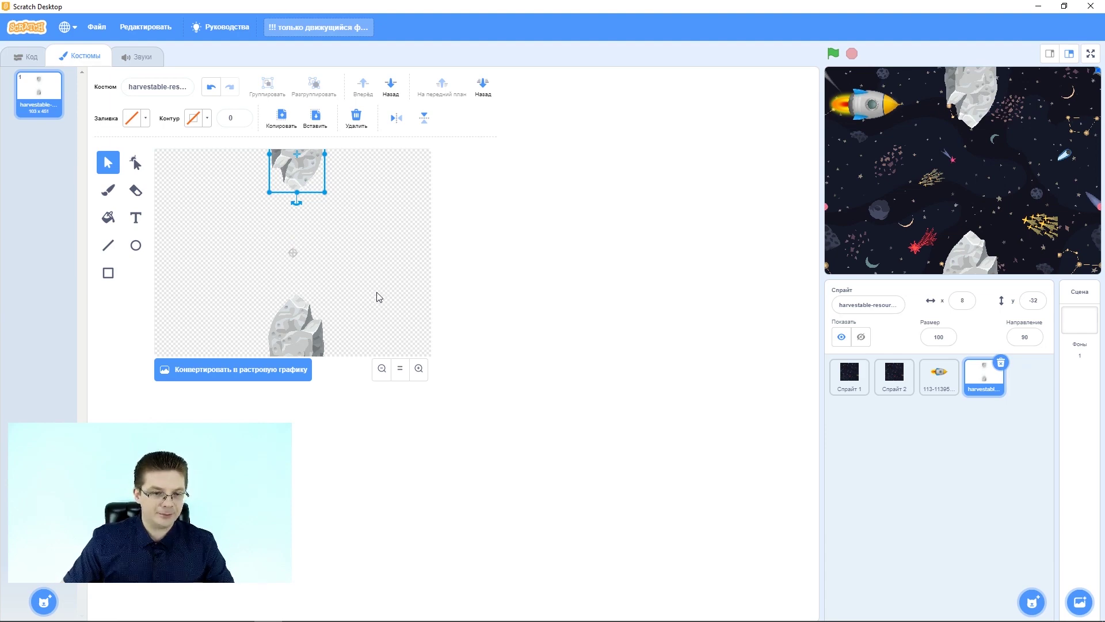
pyautogui.moveTo(315, 185); pyautogui.dragTo(313, 185)
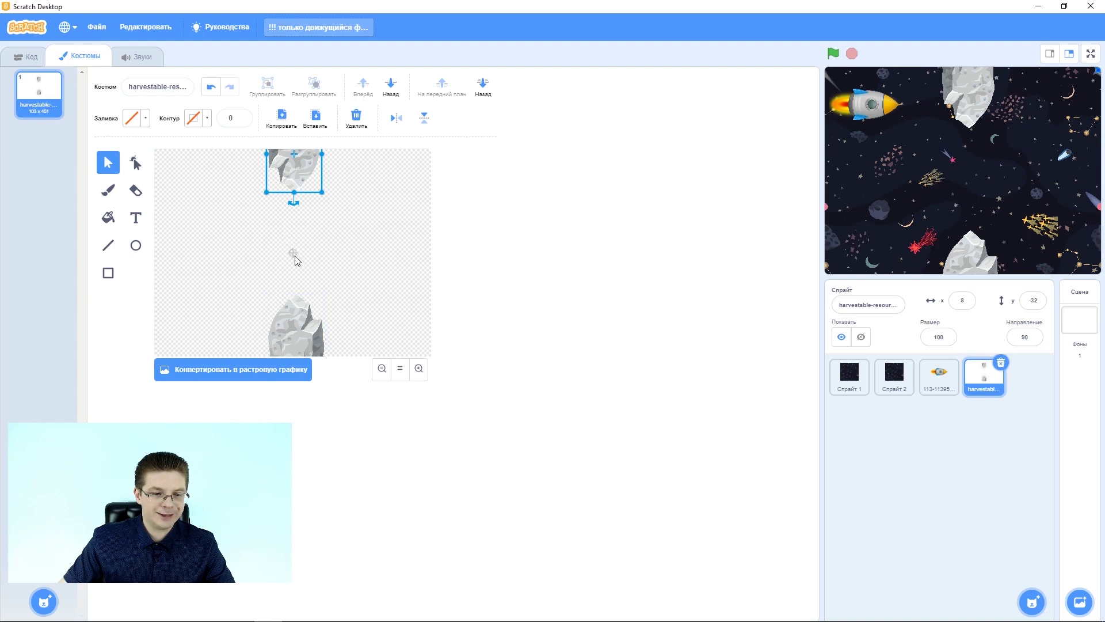
pyautogui.moveTo(298, 324)
pyautogui.mouseDown()
pyautogui.moveTo(298, 237)
pyautogui.moveTo(289, 243)
pyautogui.moveTo(292, 253)
pyautogui.moveTo(302, 240)
pyautogui.moveTo(310, 324)
pyautogui.moveTo(289, 265)
pyautogui.moveTo(294, 310)
pyautogui.moveTo(293, 245)
pyautogui.moveTo(294, 335)
pyautogui.mouseUp()
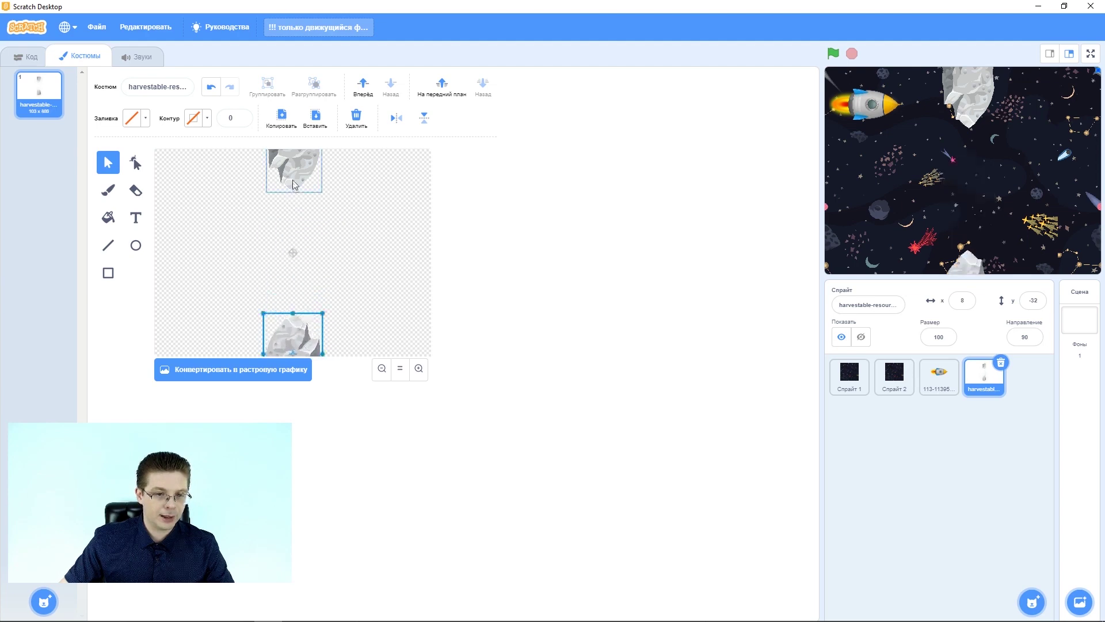
pyautogui.moveTo(298, 168); pyautogui.dragTo(305, 141)
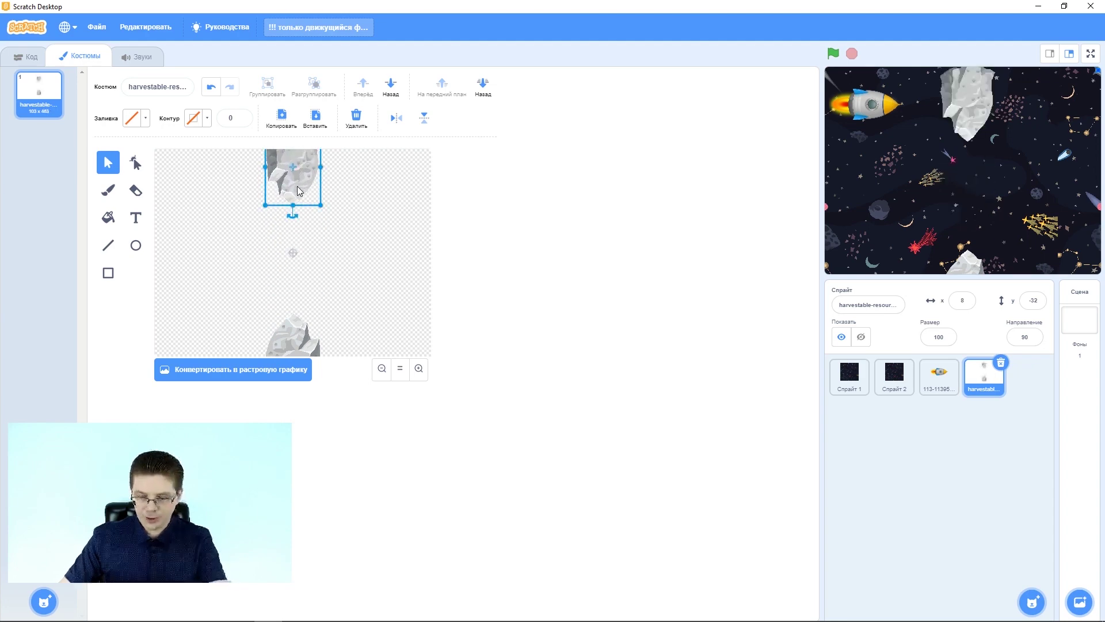
# - Nudge the upper rock upward until much of it extends past the canvas's top edge
pyautogui.press('Up')
pyautogui.press('Up')
pyautogui.press('Up')
pyautogui.press('Up')
pyautogui.press('Up')
pyautogui.press('Up')
pyautogui.press('Up')
pyautogui.press('Up')
pyautogui.press('Up')
pyautogui.press('Up')
pyautogui.press('Up')
pyautogui.press('Up')
pyautogui.press('Up')
pyautogui.press('Up')
pyautogui.press('Up')
pyautogui.press('Up')
pyautogui.press('Up')
pyautogui.press('Up')
pyautogui.press('Up')
pyautogui.press('Up')
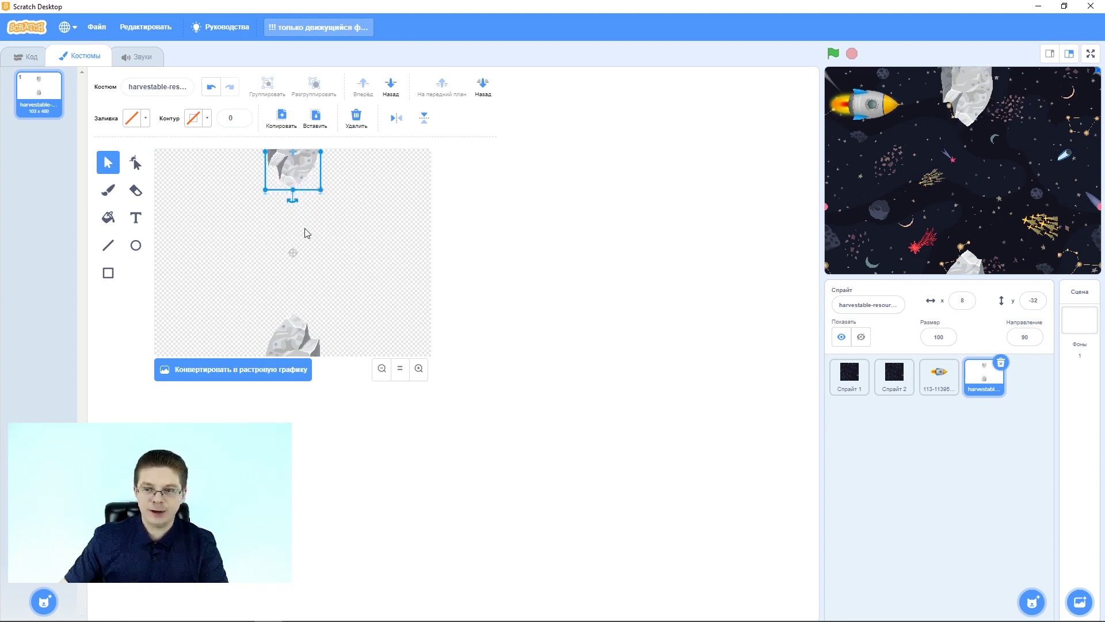
# - Nudge the lower rock upward so its tip is about as far from the centre mark as the upper rock's tip
pyautogui.click(292, 332)
pyautogui.press('Up')
pyautogui.press('Up')
pyautogui.press('Up')
pyautogui.press('Up')
pyautogui.press('Up')
pyautogui.press('Up')
pyautogui.press('Up')
pyautogui.press('Up')
pyautogui.press('Up')
pyautogui.press('Up')
pyautogui.press('Up')
pyautogui.press('Up')
pyautogui.press('Up')
pyautogui.press('Up')
pyautogui.press('Up')
pyautogui.press('Up')
pyautogui.press('Up')
pyautogui.press('Up')
pyautogui.press('Up')
pyautogui.press('Up')
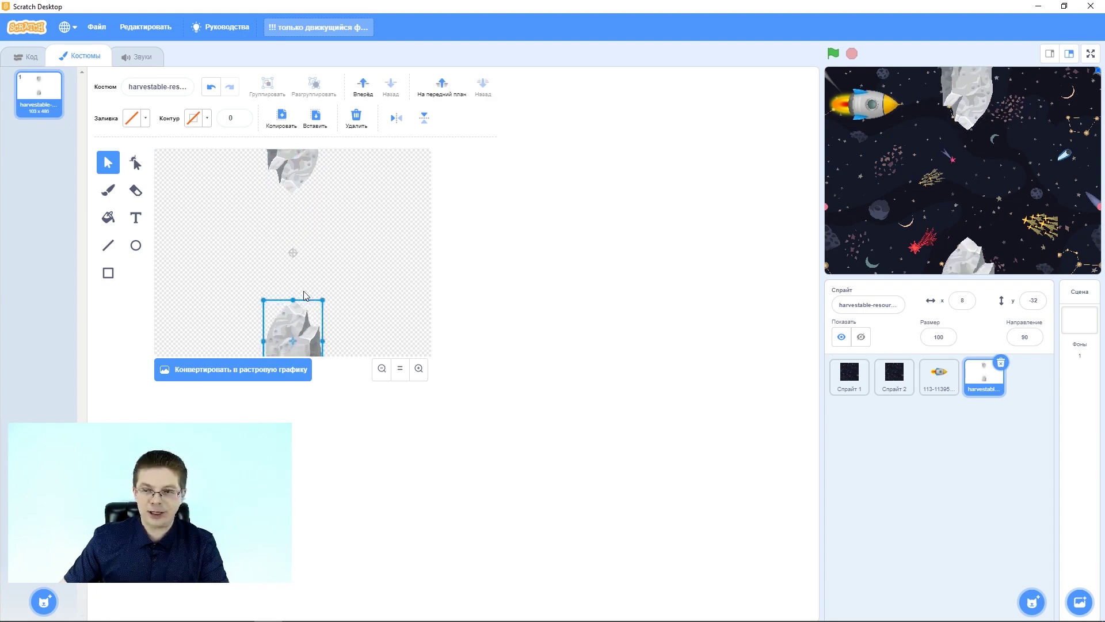
pyautogui.press('Up')
pyautogui.press('Up')
pyautogui.press('Up')
pyautogui.press('Up')
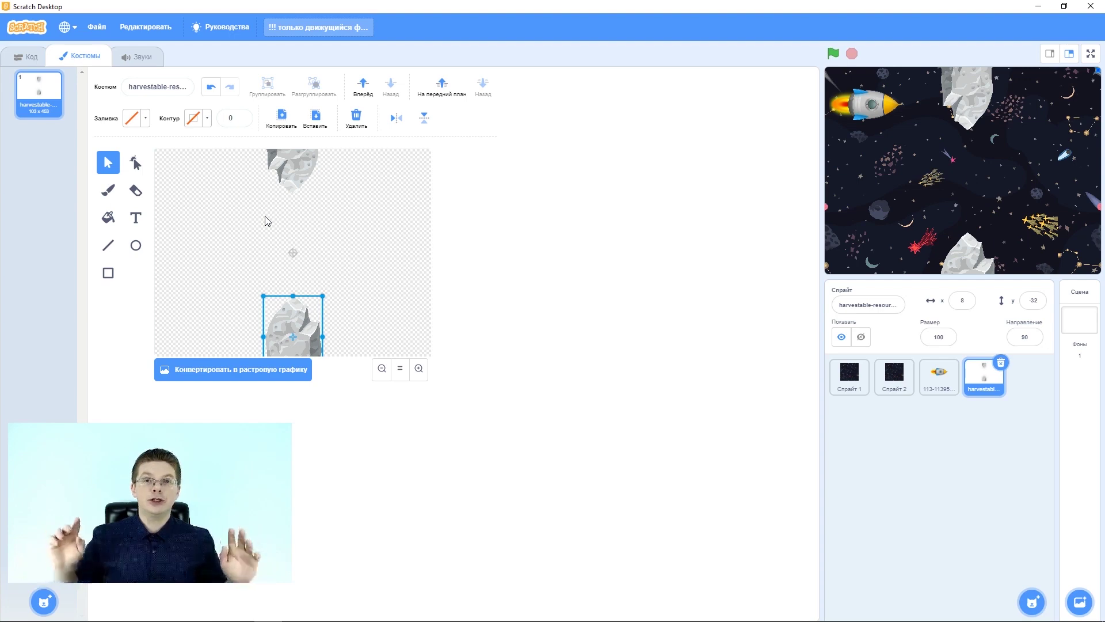
# - Duplicate the rock costume and nudge the upper rock down in the copy until it nearly reaches the centre mark
pyautogui.rightClick(46, 86)
pyautogui.click(48, 91)
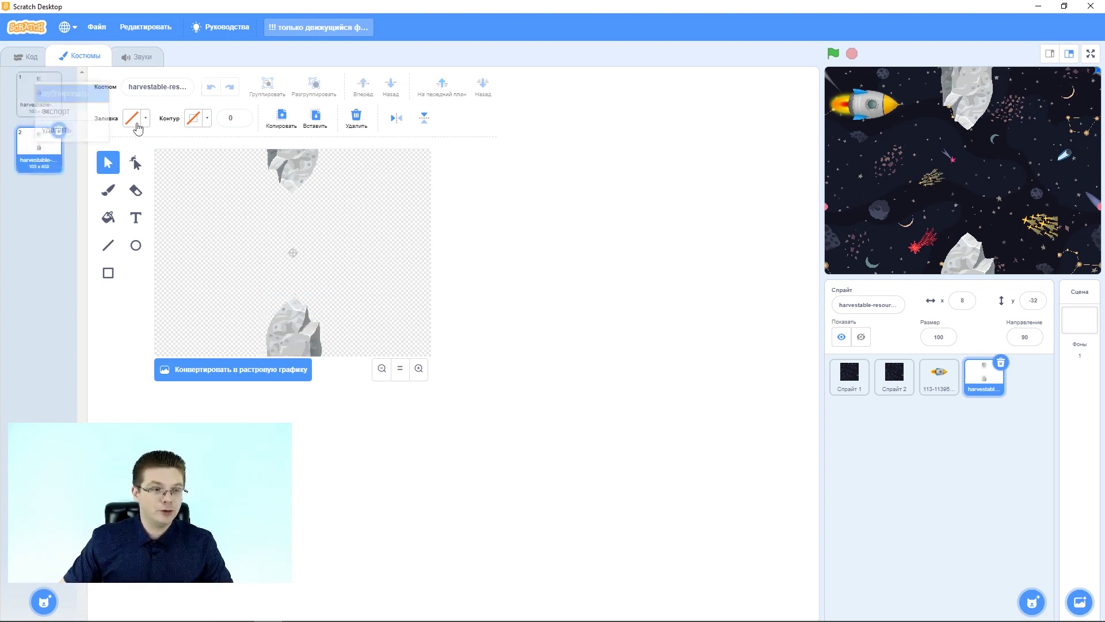
pyautogui.click(288, 180)
pyautogui.press('Down')
pyautogui.press('Down')
pyautogui.press('Down')
pyautogui.press('Down')
pyautogui.press('Down')
pyautogui.press('Down')
pyautogui.press('Down')
pyautogui.press('Down')
pyautogui.press('Down')
pyautogui.press('Down')
pyautogui.press('Down')
pyautogui.press('Down')
pyautogui.press('Down')
pyautogui.press('Down')
pyautogui.press('Down')
pyautogui.press('Down')
pyautogui.press('Down')
pyautogui.press('Down')
pyautogui.press('Down')
pyautogui.press('Down')
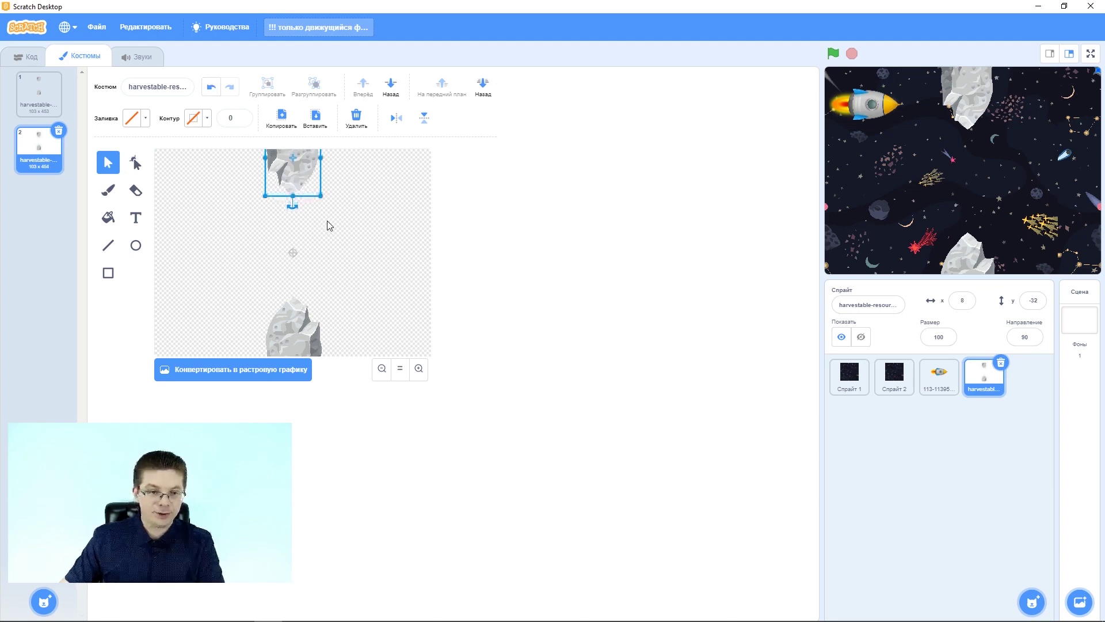
pyautogui.press('Down')
pyautogui.press('Down')
pyautogui.press('Down')
pyautogui.press('Down')
pyautogui.press('Down')
pyautogui.press('Down')
pyautogui.press('Down')
pyautogui.press('Down')
pyautogui.press('Down')
pyautogui.press('Down')
pyautogui.press('Down')
pyautogui.press('Down')
pyautogui.press('Down')
pyautogui.press('Down')
pyautogui.press('Down')
# - Nudge the lower rock down in the second costume until only its tip remains on the canvas
pyautogui.click(304, 332)
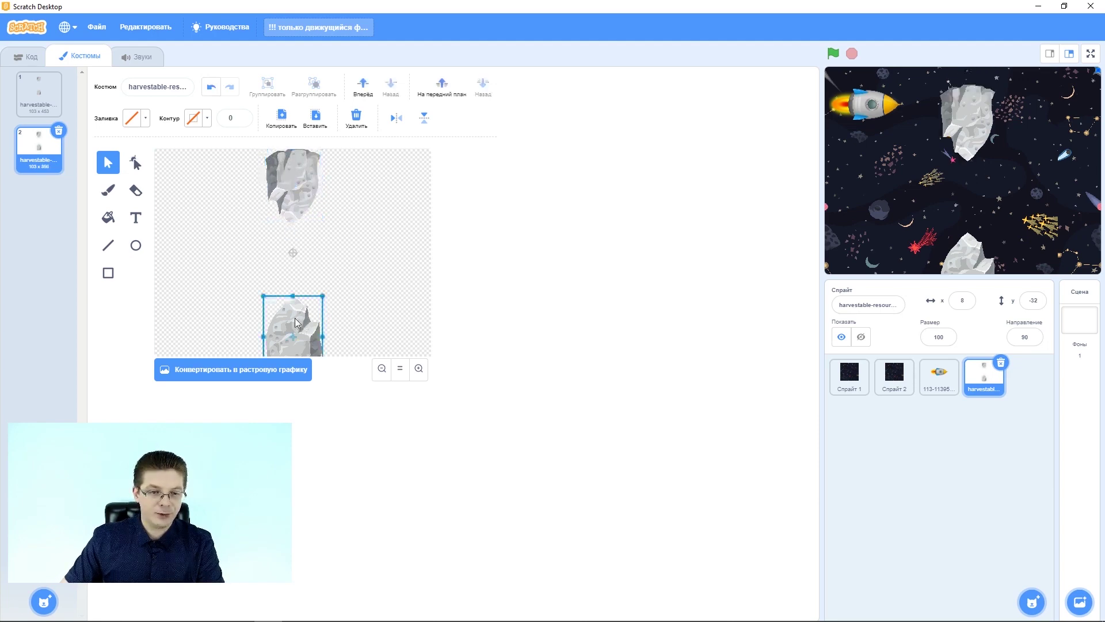
pyautogui.press('Down')
pyautogui.press('Down')
pyautogui.press('Down')
pyautogui.press('Down')
pyautogui.press('Down')
pyautogui.press('Down')
pyautogui.press('Down')
pyautogui.press('Down')
pyautogui.press('Down')
pyautogui.press('Down')
pyautogui.press('Down')
pyautogui.press('Down')
pyautogui.press('Down')
pyautogui.press('Down')
pyautogui.press('Down')
pyautogui.press('Down')
pyautogui.press('Down')
pyautogui.press('Down')
pyautogui.press('Down')
pyautogui.press('Down')
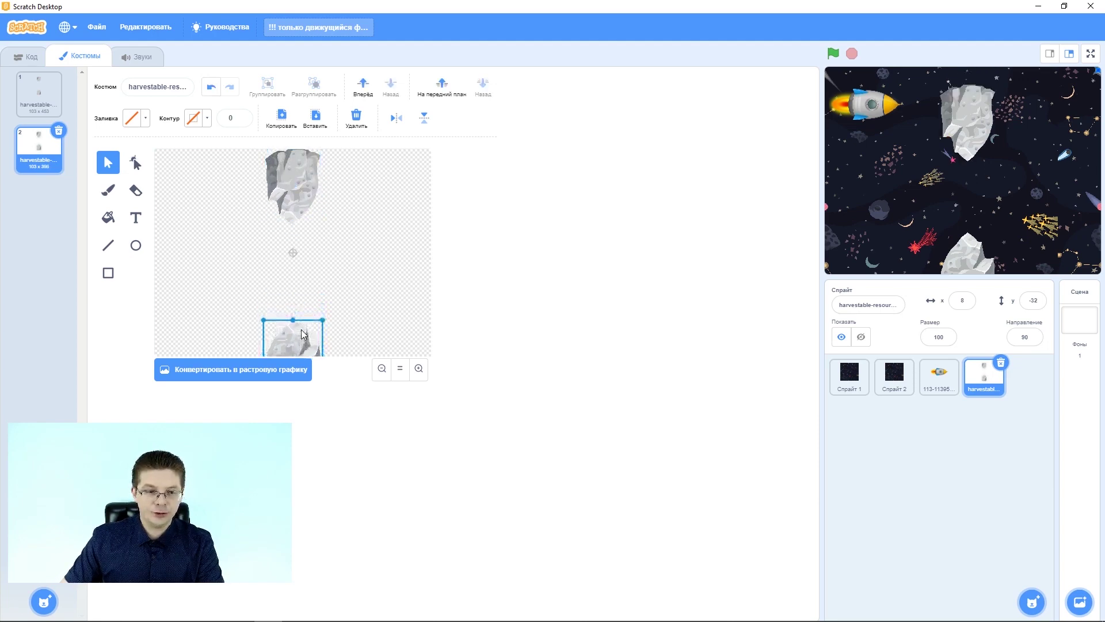
# - Duplicate the second rock costume and nudge the upper rock down in the copy until its tip is just below the centre mark
pyautogui.rightClick(33, 151)
pyautogui.click(40, 158)
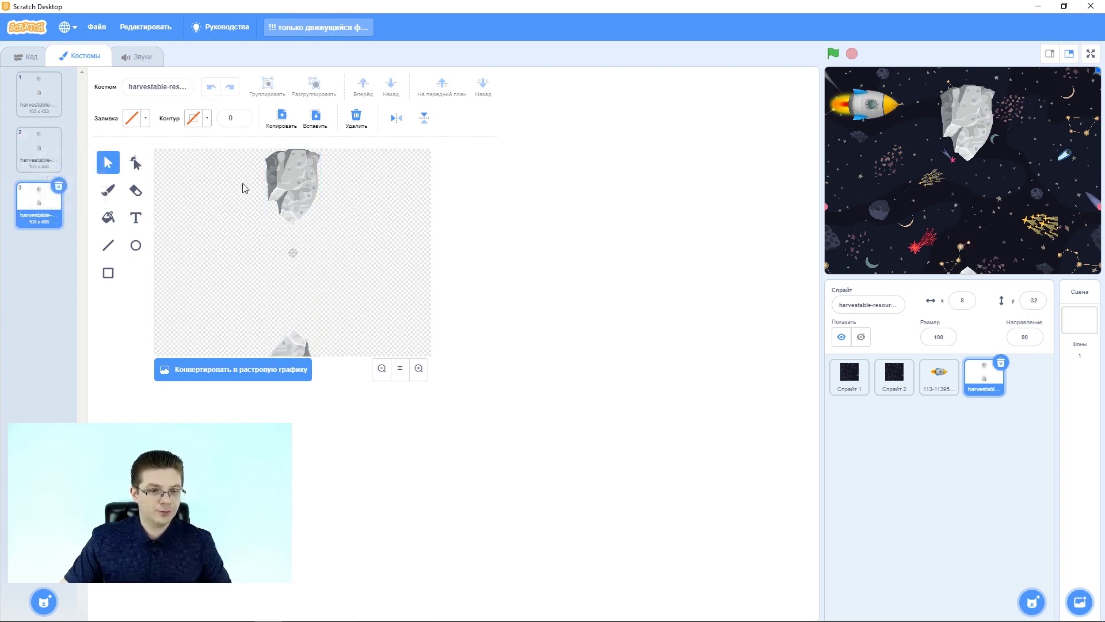
pyautogui.click(294, 169)
pyautogui.press('Down')
pyautogui.press('Down')
pyautogui.press('Down')
pyautogui.press('Down')
pyautogui.press('Down')
pyautogui.press('Down')
pyautogui.press('Down')
pyautogui.press('Down')
pyautogui.press('Down')
pyautogui.press('Down')
pyautogui.press('Down')
pyautogui.press('Down')
pyautogui.press('Down')
pyautogui.press('Down')
pyautogui.press('Down')
pyautogui.press('Down')
pyautogui.press('Down')
pyautogui.press('Down')
pyautogui.press('Down')
pyautogui.press('Down')
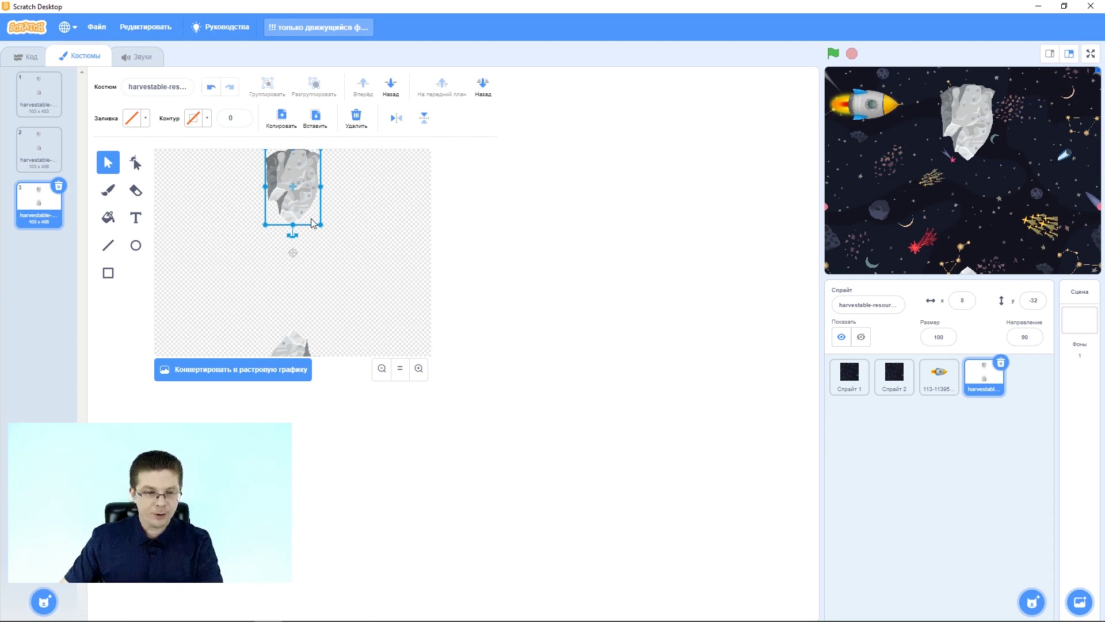
pyautogui.press('Down')
pyautogui.press('Down')
pyautogui.press('Down')
pyautogui.press('Down')
pyautogui.press('Down')
pyautogui.press('Down')
pyautogui.press('Down')
pyautogui.press('Down')
pyautogui.press('Down')
pyautogui.press('Down')
pyautogui.press('Down')
pyautogui.press('Down')
pyautogui.press('Down')
pyautogui.press('Down')
pyautogui.press('Down')
pyautogui.press('Down')
pyautogui.press('Down')
pyautogui.press('Down')
pyautogui.press('Down')
pyautogui.press('Down')
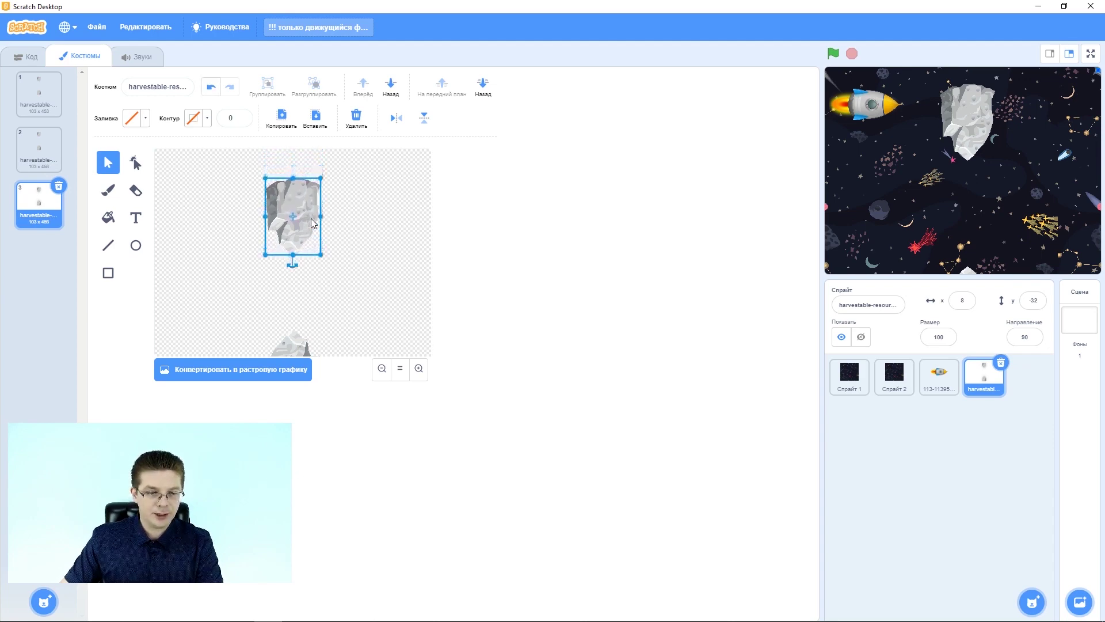
# - Nudge the third costume's lower rock up until most of it is on the canvas, and shift the upper rock slightly down
pyautogui.click(295, 349)
pyautogui.press('Up')
pyautogui.press('Up')
pyautogui.press('Up')
pyautogui.press('Up')
pyautogui.press('Up')
pyautogui.press('Up')
pyautogui.press('Up')
pyautogui.press('Up')
pyautogui.press('Up')
pyautogui.press('Up')
pyautogui.press('Up')
pyautogui.press('Up')
pyautogui.press('Up')
pyautogui.press('Up')
pyautogui.press('Up')
pyautogui.press('Up')
pyautogui.press('Up')
pyautogui.press('Up')
pyautogui.press('Up')
pyautogui.press('Up')
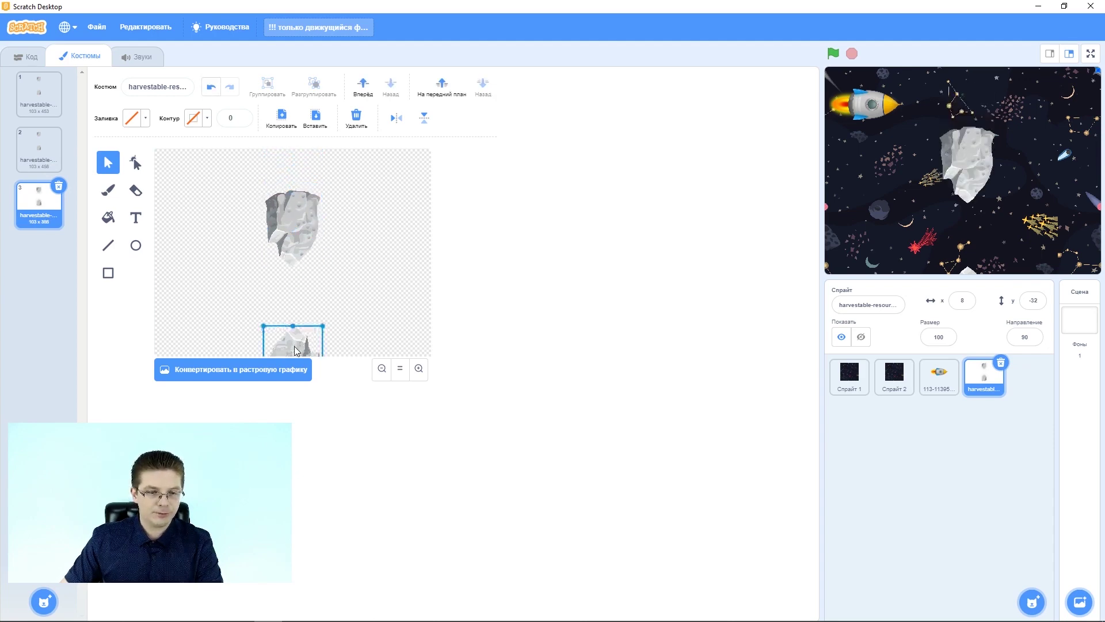
pyautogui.press('Up')
pyautogui.press('Up')
pyautogui.press('Up')
pyautogui.press('Up')
pyautogui.press('Up')
pyautogui.press('Up')
pyautogui.press('Up')
pyautogui.press('Up')
pyautogui.press('Up')
pyautogui.press('Up')
pyautogui.press('Up')
pyautogui.press('Up')
pyautogui.press('Up')
pyautogui.press('Up')
pyautogui.press('Up')
pyautogui.press('Up')
pyautogui.press('Up')
pyautogui.press('Up')
pyautogui.press('Up')
pyautogui.press('Up')
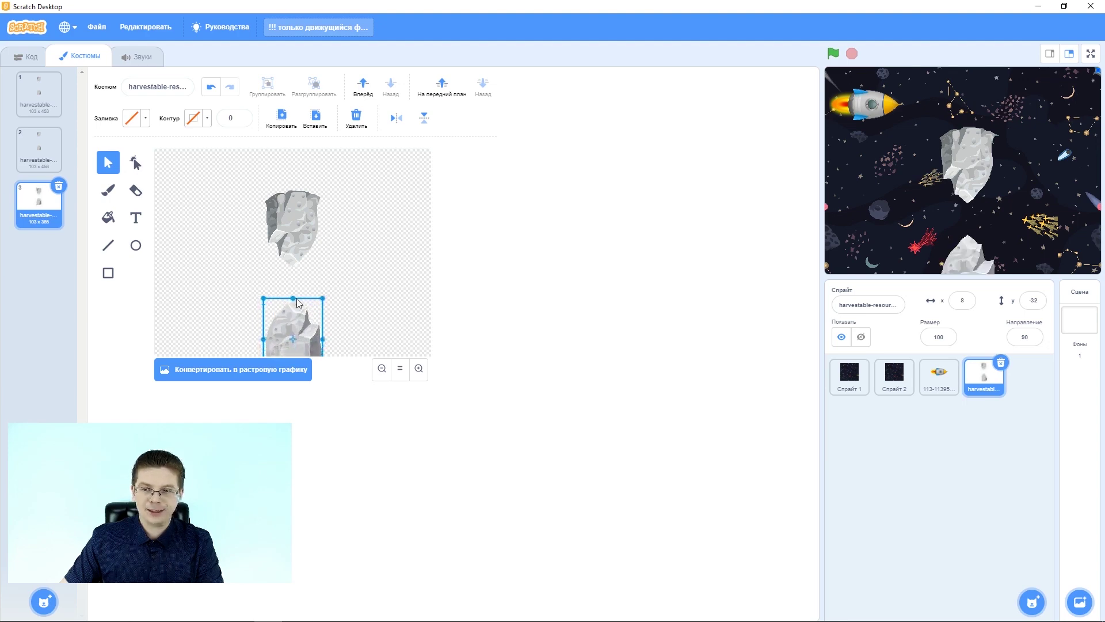
pyautogui.moveTo(311, 268); pyautogui.dragTo(309, 272)
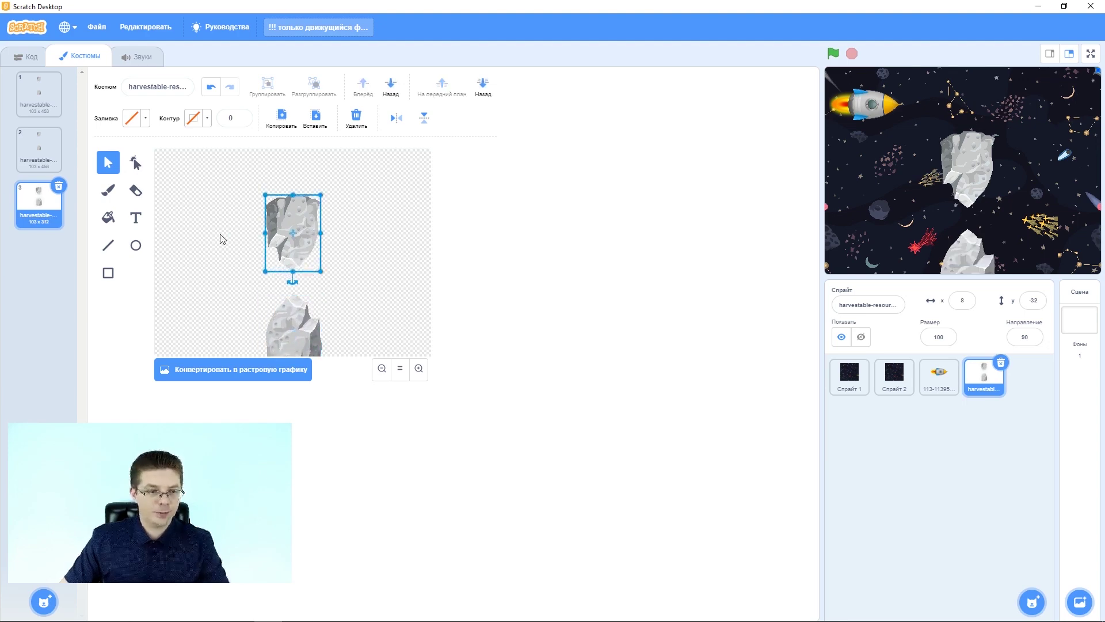
# - Duplicate the third costume, move its upper rock partly past the canvas's top edge, and raise the lower rock's tip just above the centre mark
pyautogui.rightClick(38, 197)
pyautogui.click(58, 207)
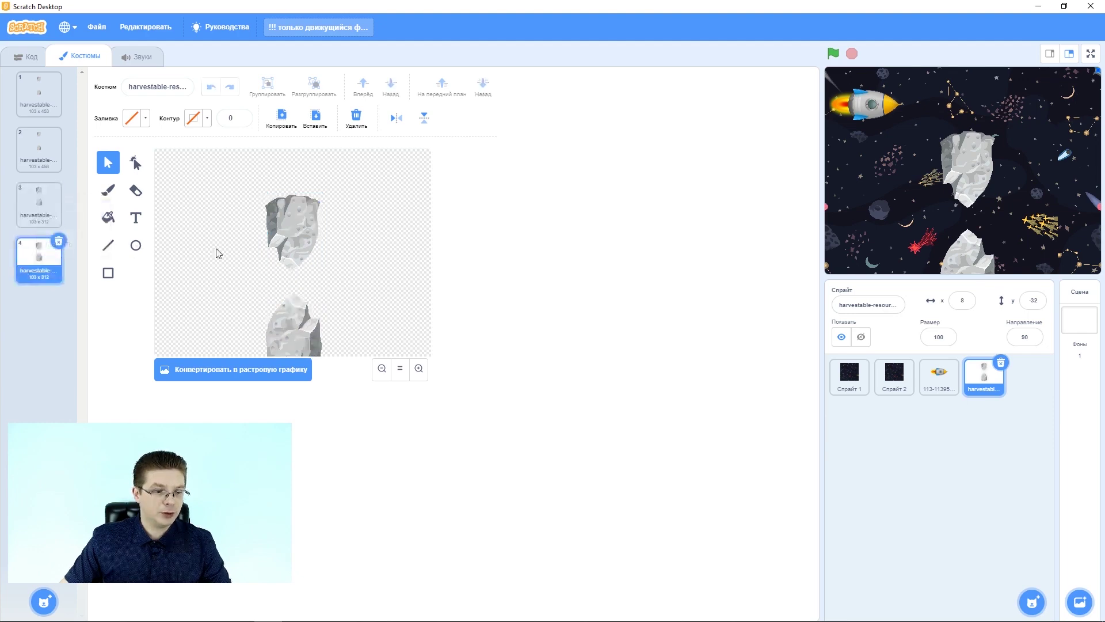
pyautogui.click(293, 227)
pyautogui.moveTo(304, 226); pyautogui.dragTo(304, 150)
pyautogui.click(299, 341)
pyautogui.moveTo(299, 342); pyautogui.dragTo(293, 254)
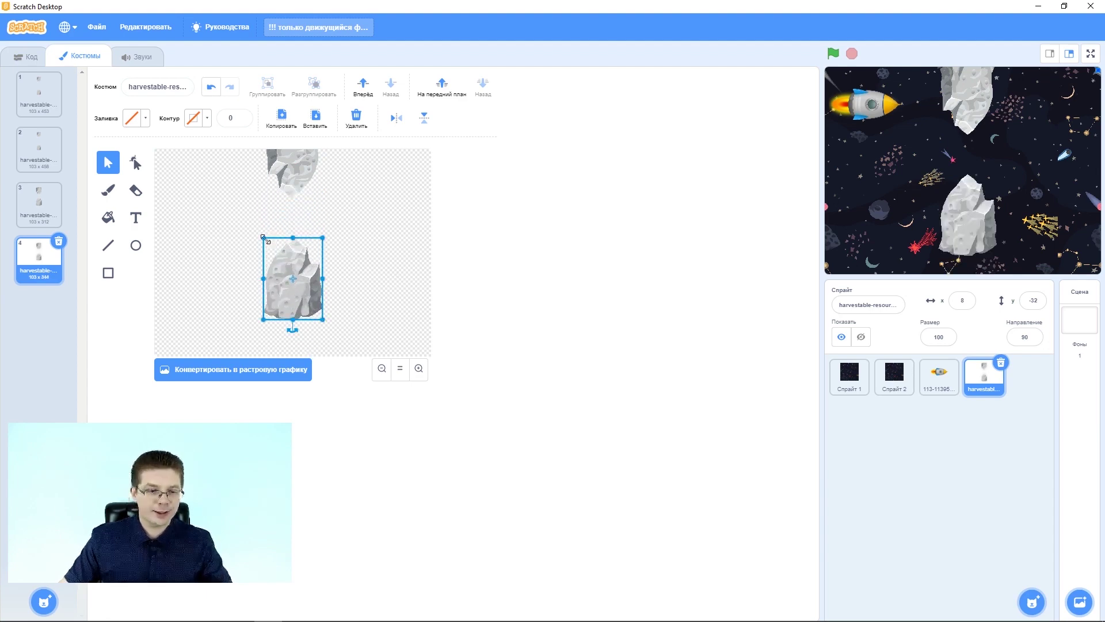
# - Set the rocket sprite's size to 40 and move it into the stage's upper-left corner
pyautogui.click(931, 391)
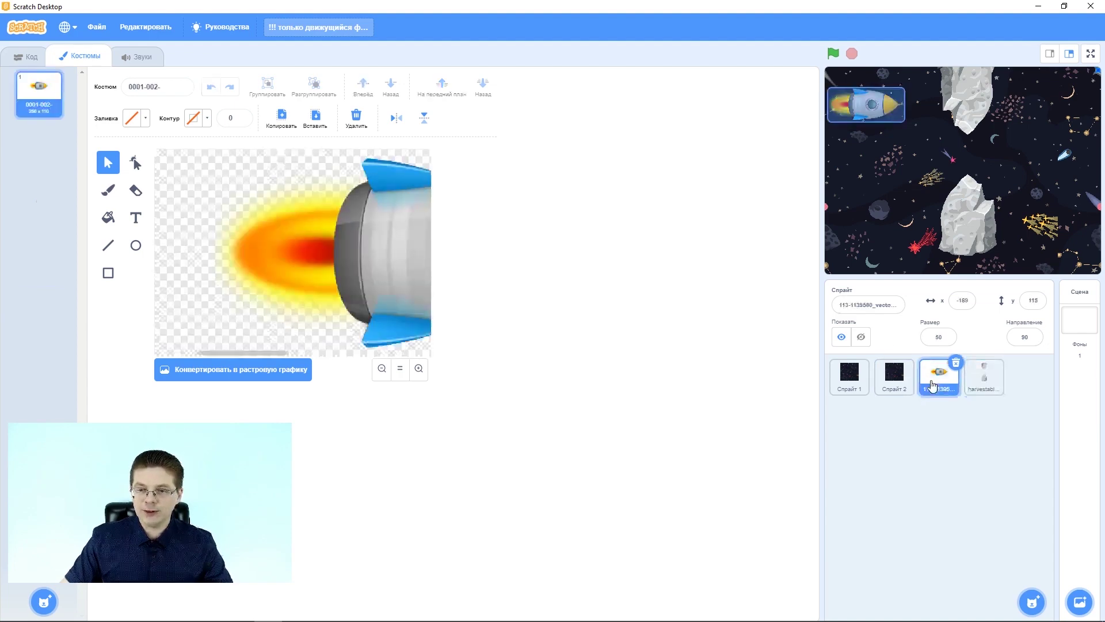
pyautogui.click(944, 337)
pyautogui.doubleClick(941, 338)
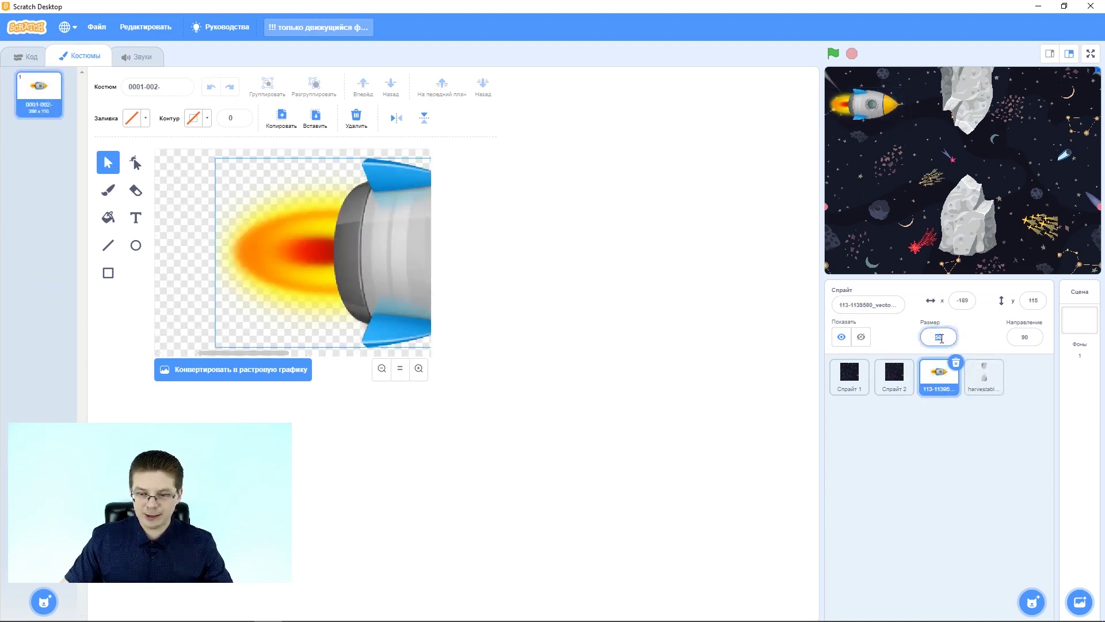
pyautogui.press('Return')
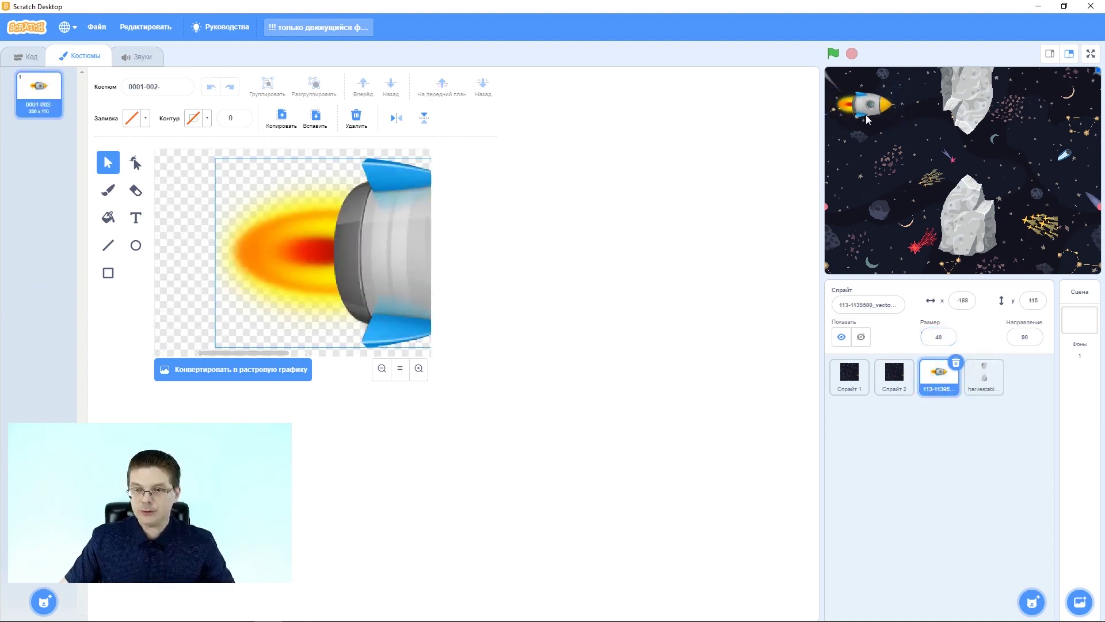
pyautogui.moveTo(866, 106)
pyautogui.mouseDown()
pyautogui.moveTo(938, 158)
pyautogui.moveTo(971, 155)
pyautogui.moveTo(856, 105)
pyautogui.moveTo(859, 88)
pyautogui.mouseUp()
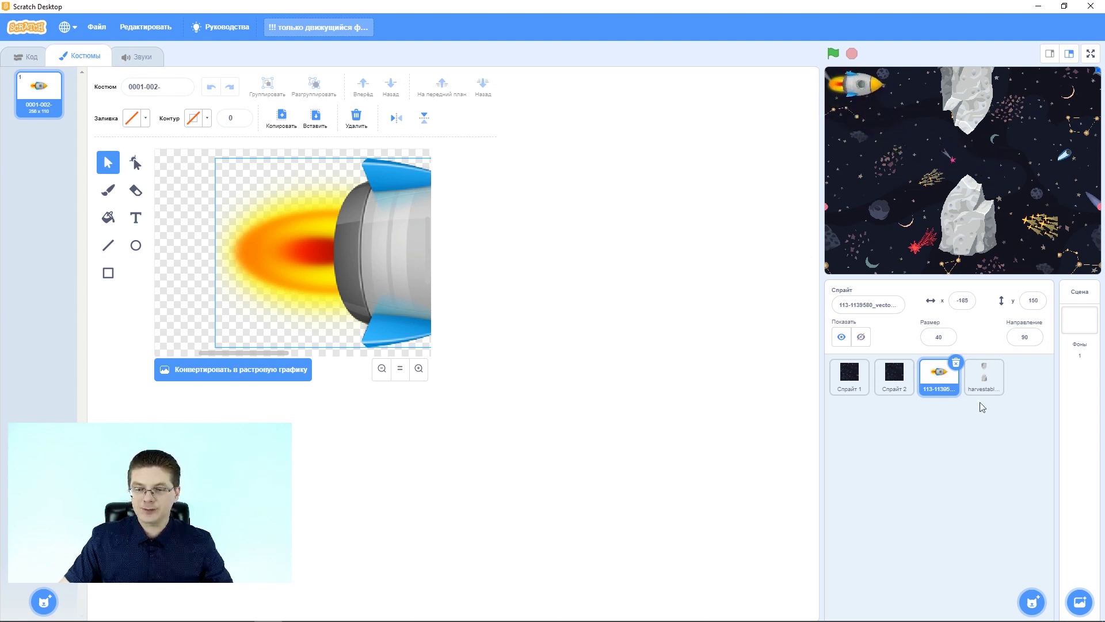
# - Start a script for the rock sprite with a "когда флаг нажат" event block
pyautogui.click(980, 377)
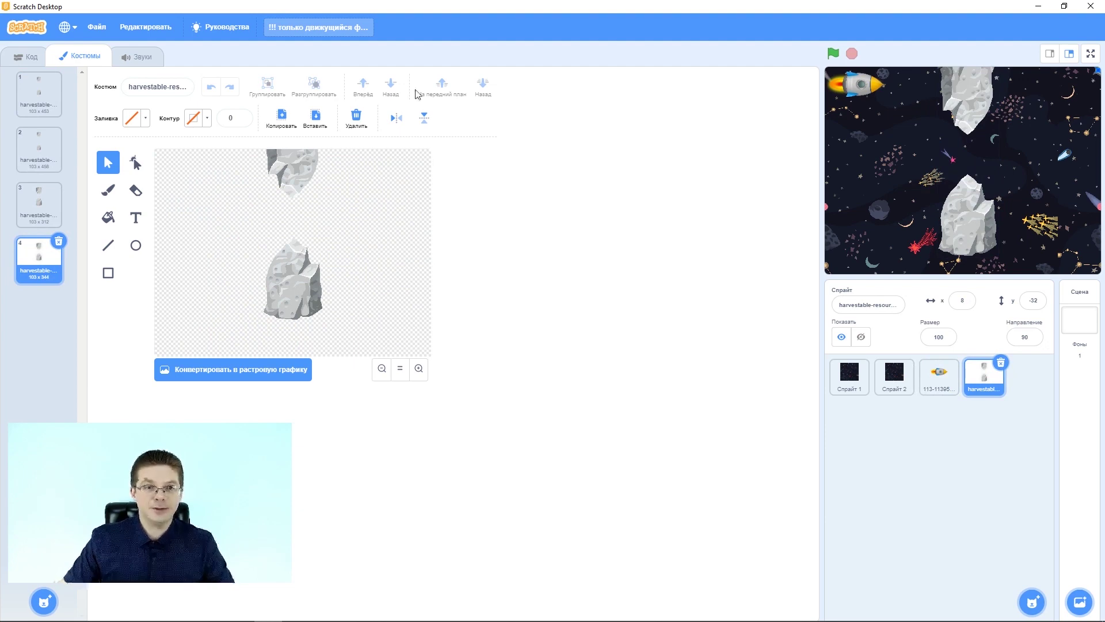
pyautogui.click(27, 57)
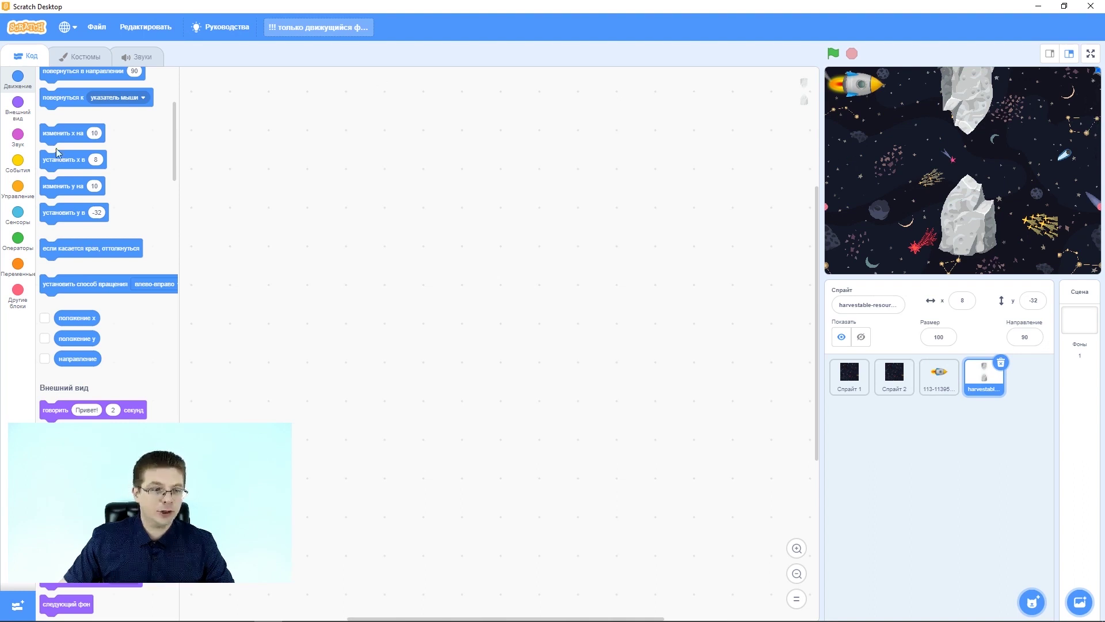
pyautogui.click(18, 163)
pyautogui.moveTo(51, 104); pyautogui.dragTo(440, 122)
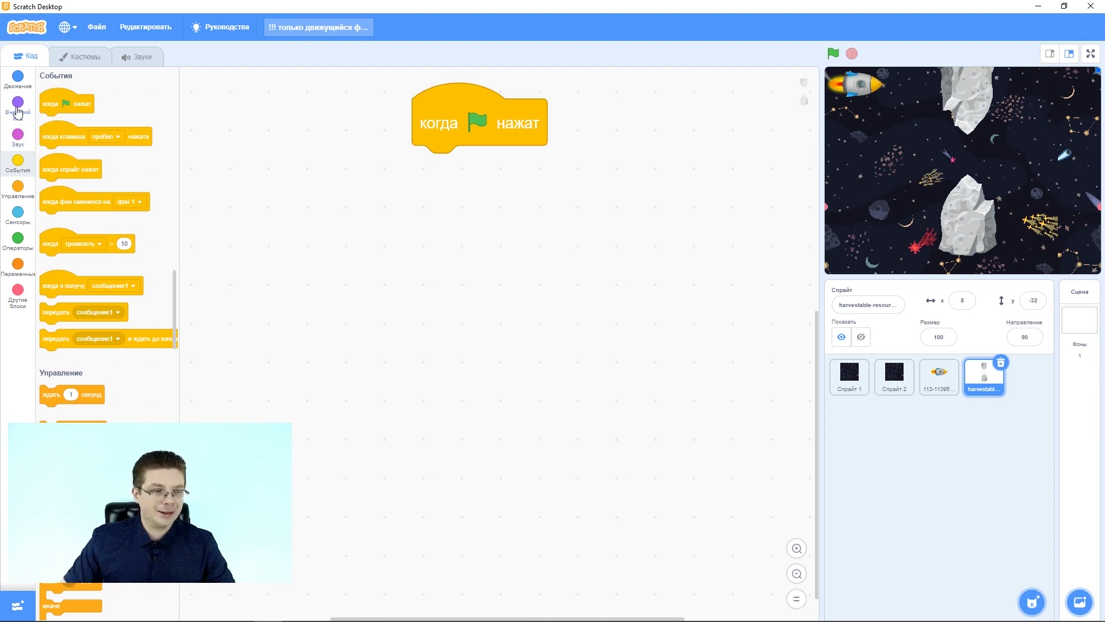
# - Attach a "перейти в" block with x 240 and y 0 under the flag event, and briefly run the project to test it
pyautogui.click(14, 82)
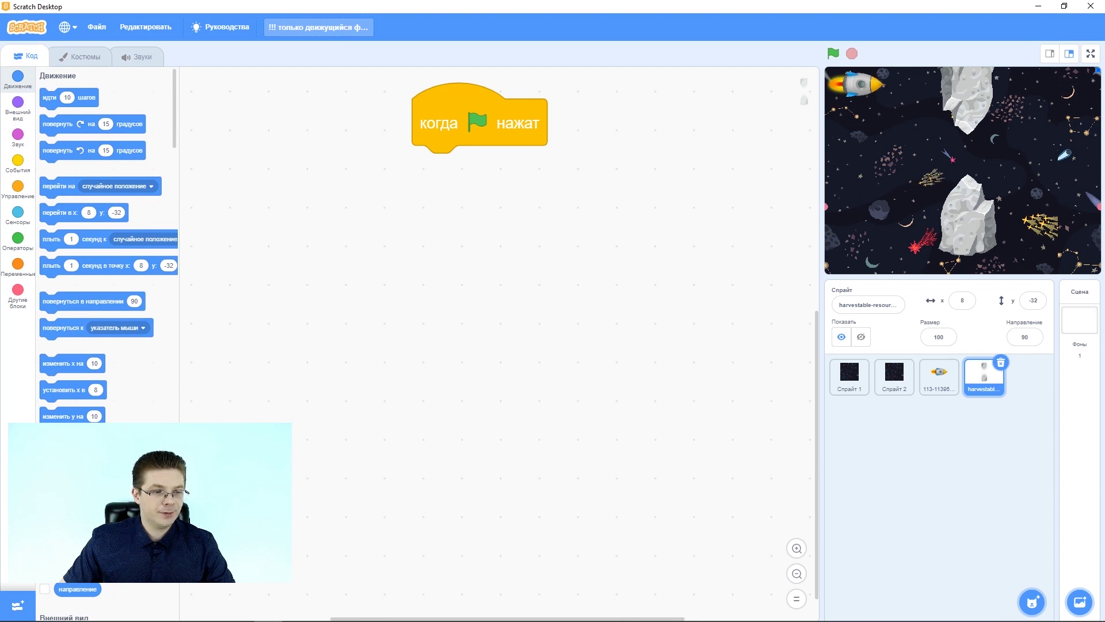
pyautogui.moveTo(51, 212); pyautogui.dragTo(477, 183)
pyautogui.click(534, 169)
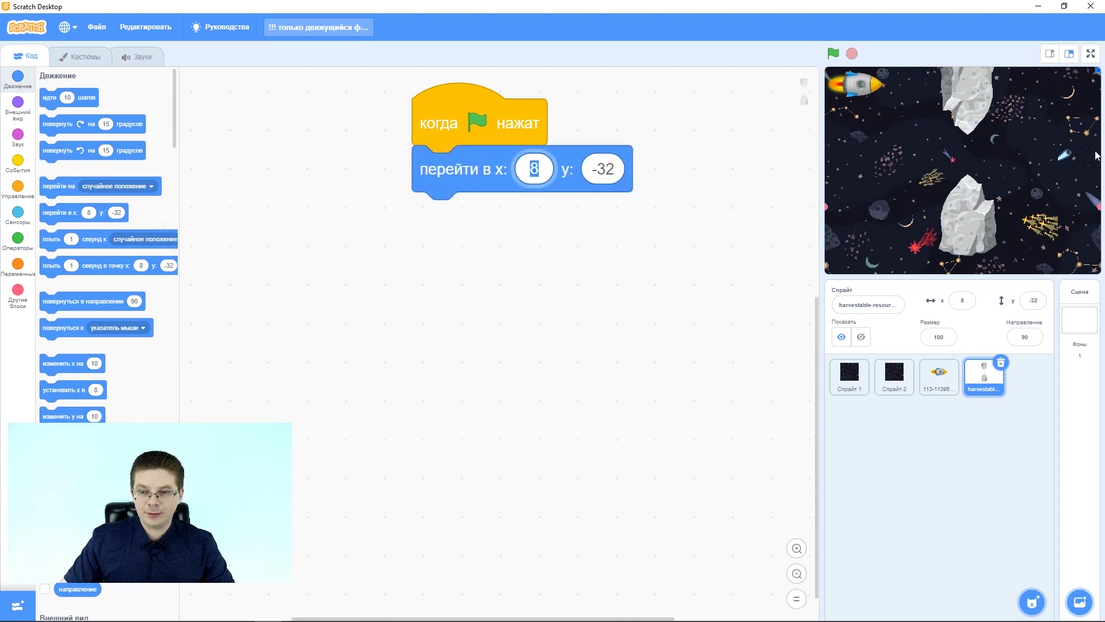
pyautogui.write('240')
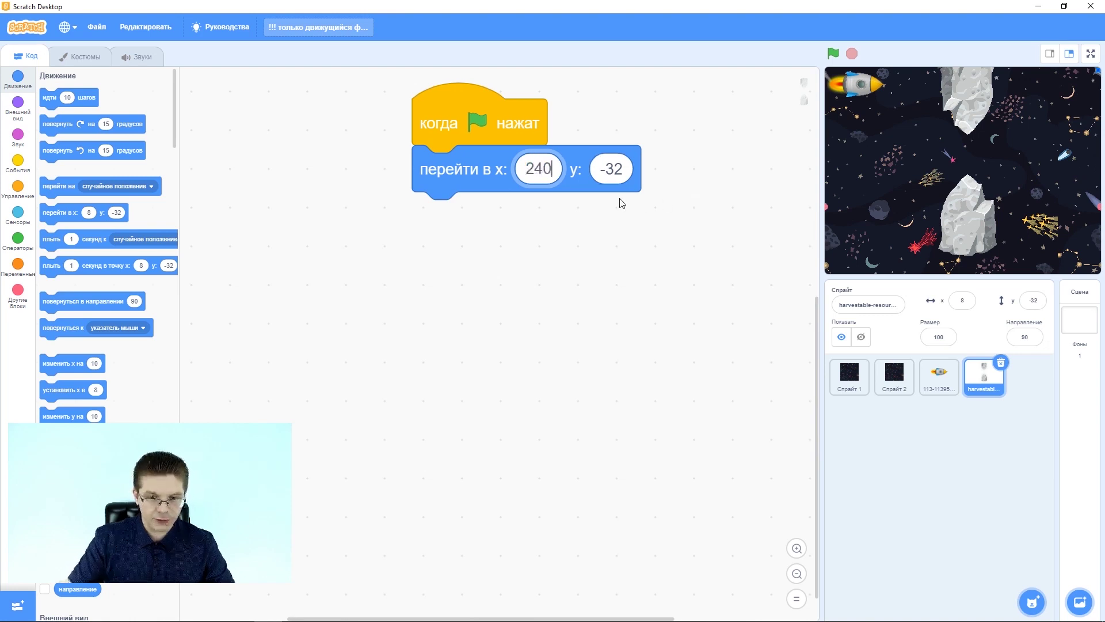
pyautogui.click(622, 202)
pyautogui.click(611, 168)
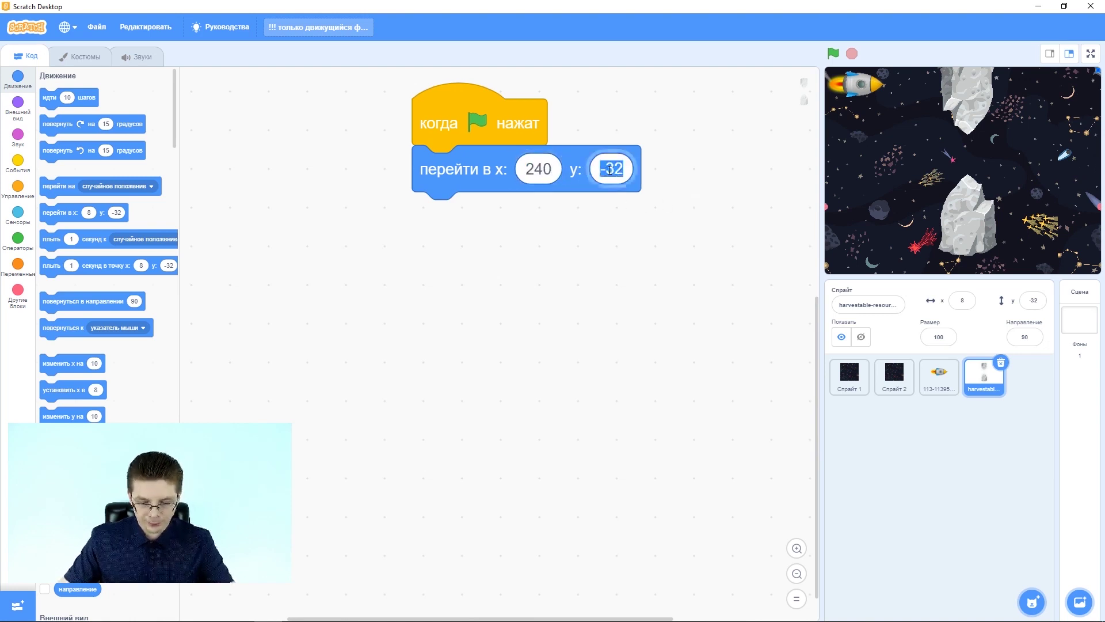
pyautogui.write('0')
pyautogui.click(728, 102)
pyautogui.click(833, 54)
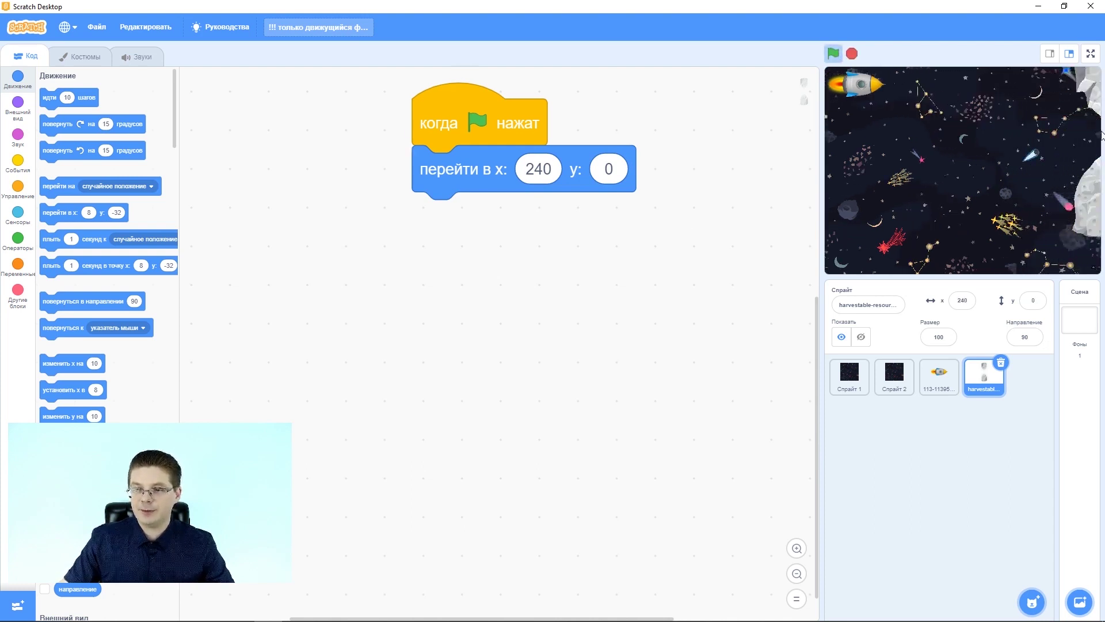
pyautogui.click(851, 56)
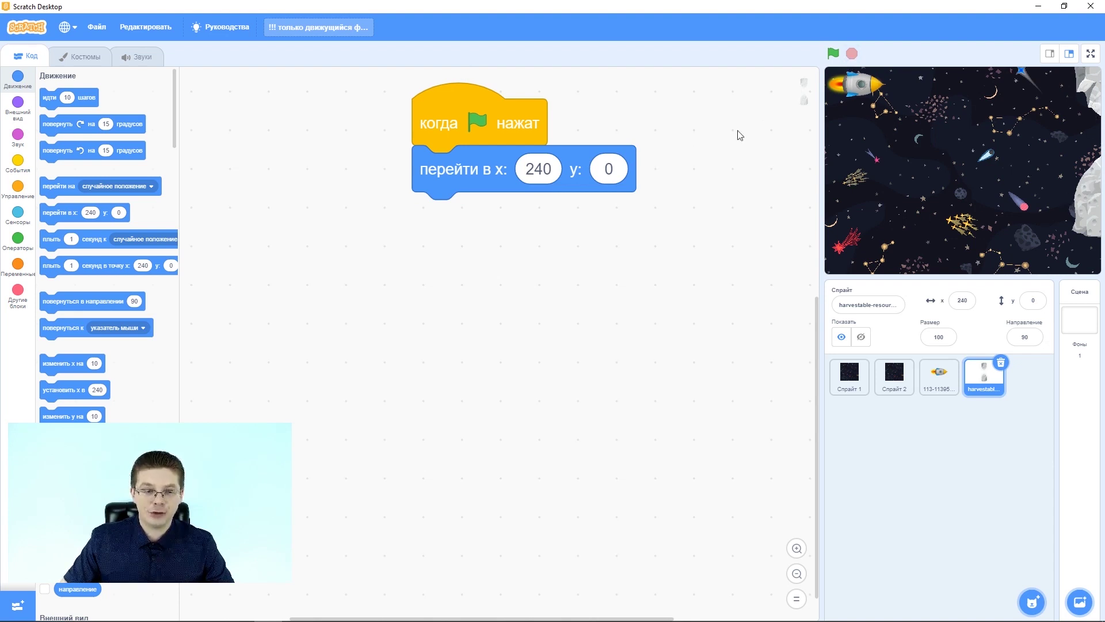
# - Put the go-to block and a "плыть секунд в точку" block inside a "повторять всегда" loop attached under the flag event
pyautogui.click(15, 189)
pyautogui.moveTo(52, 181); pyautogui.dragTo(454, 259)
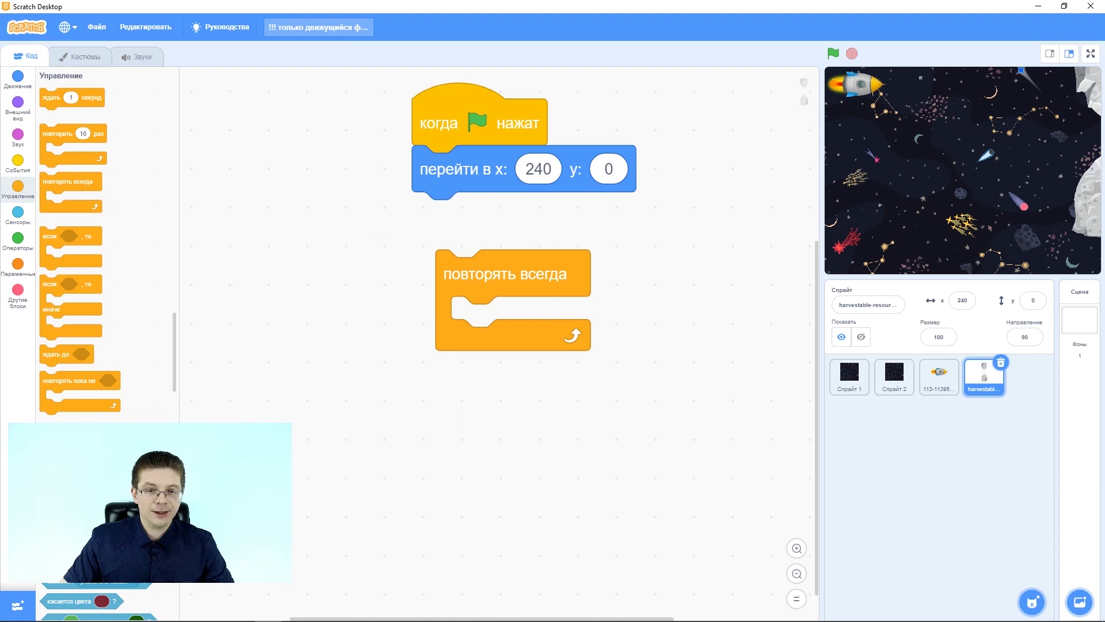
pyautogui.moveTo(470, 156); pyautogui.dragTo(517, 305)
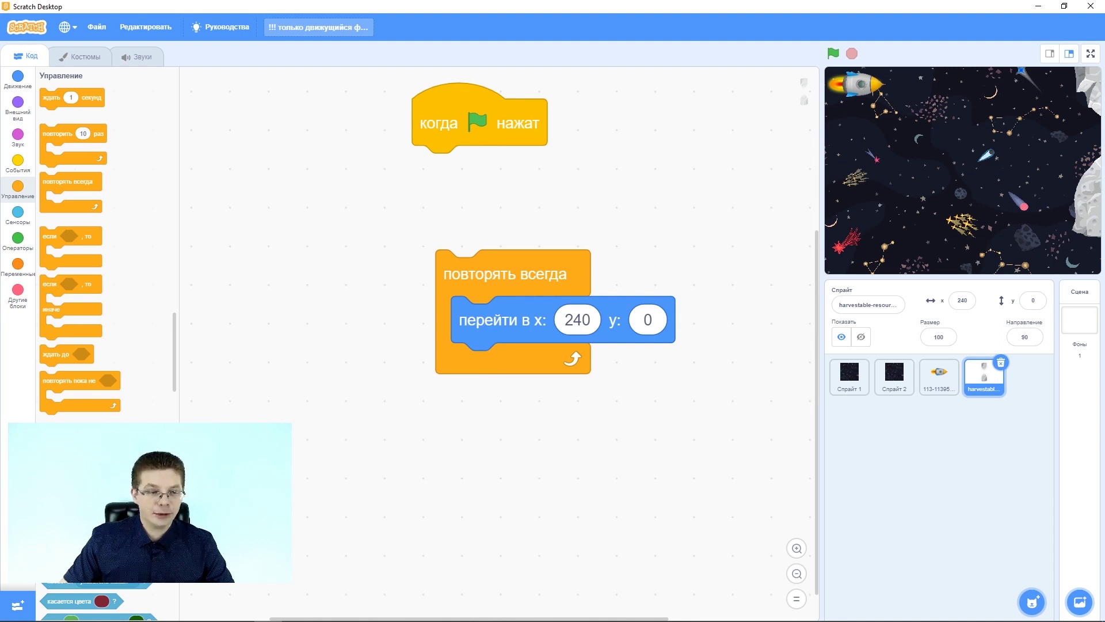
pyautogui.click(17, 79)
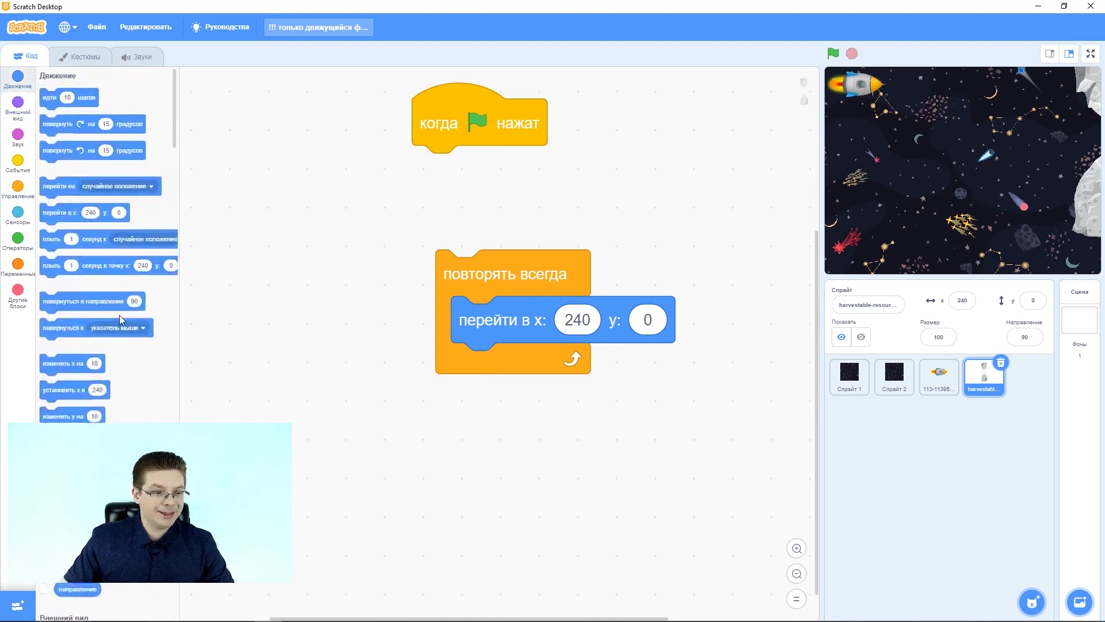
pyautogui.moveTo(51, 266); pyautogui.dragTo(489, 368)
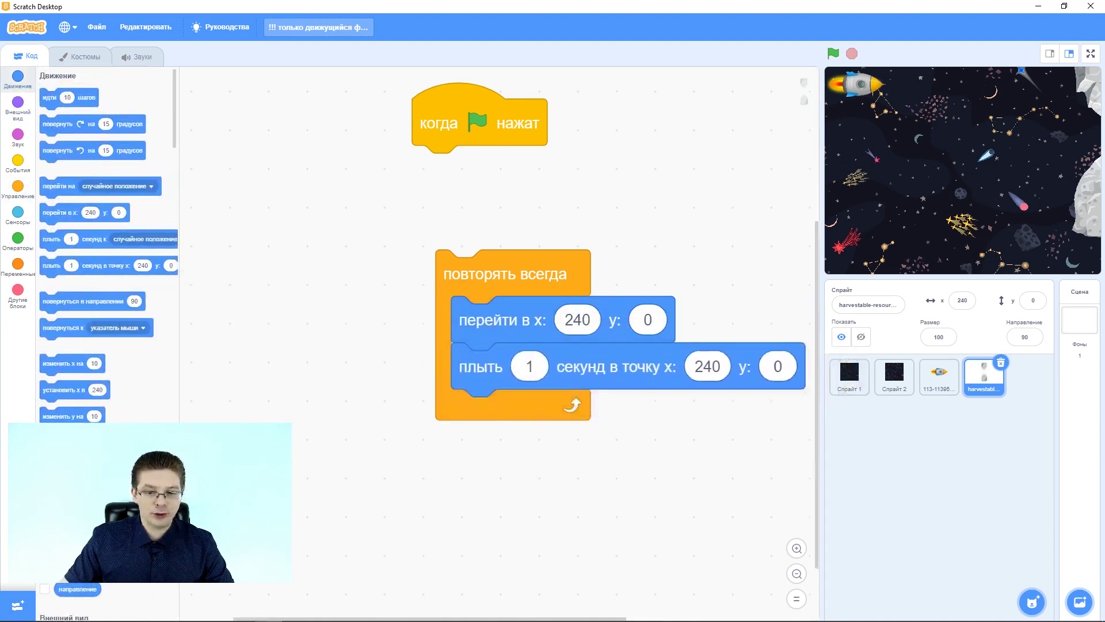
pyautogui.moveTo(501, 276); pyautogui.dragTo(481, 196)
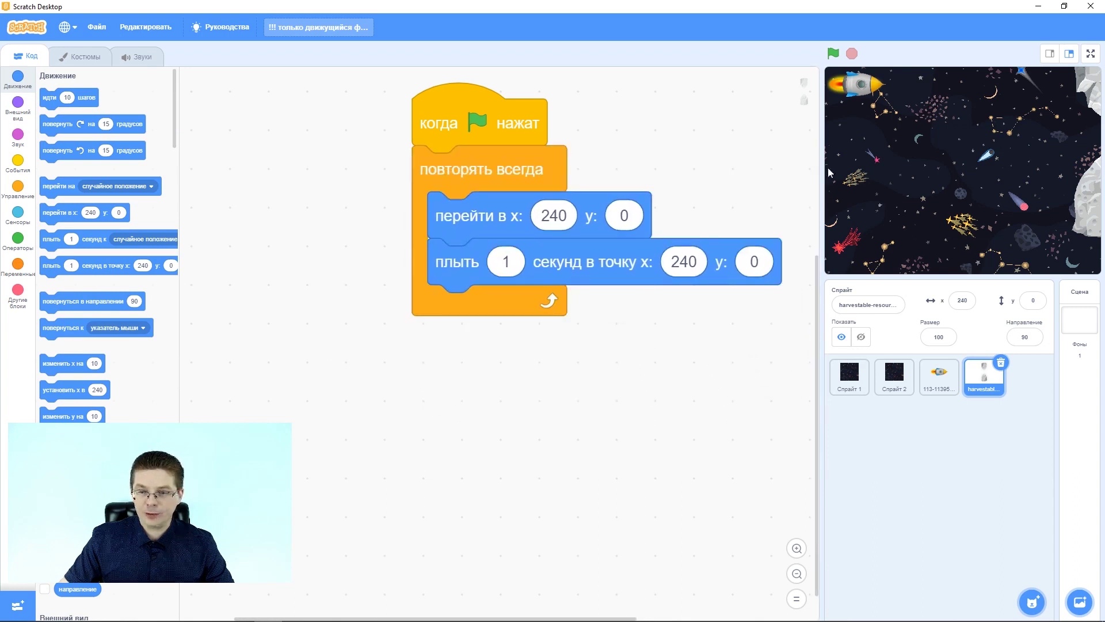
# - Set the glide block to 2 seconds and x -240, and briefly run the project to test the rocks' movement
pyautogui.click(683, 261)
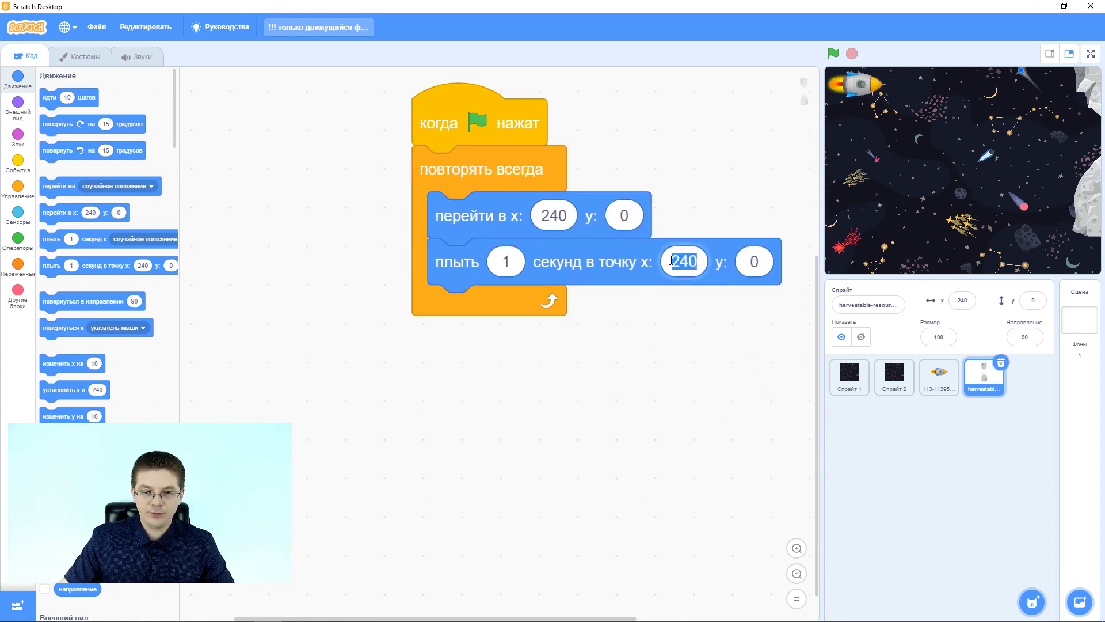
pyautogui.click(673, 261)
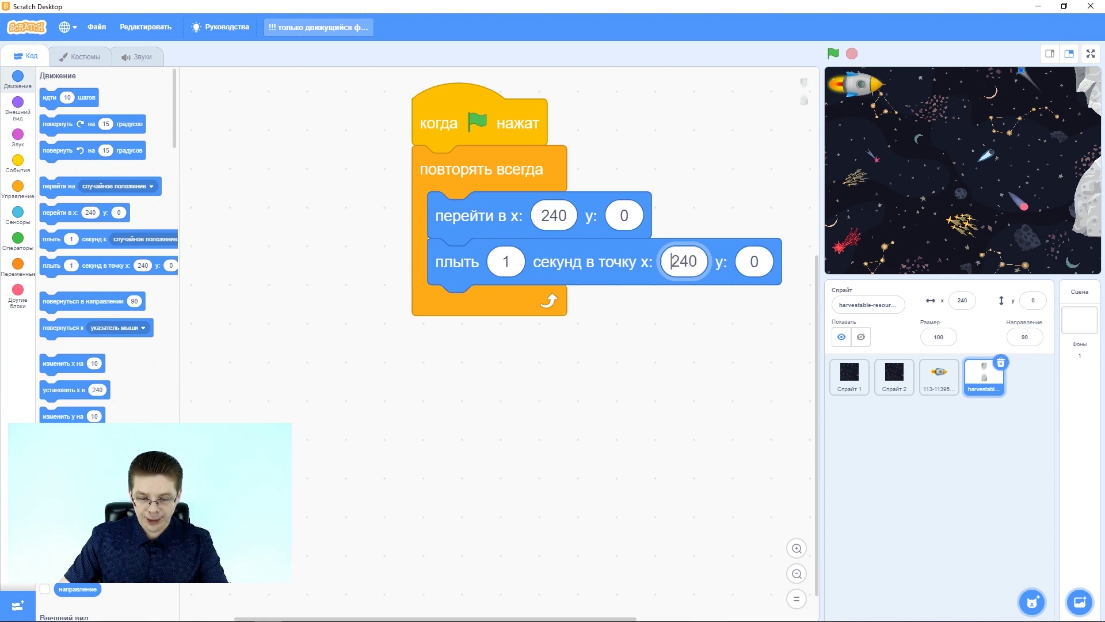
pyautogui.write('-')
pyautogui.press('Return')
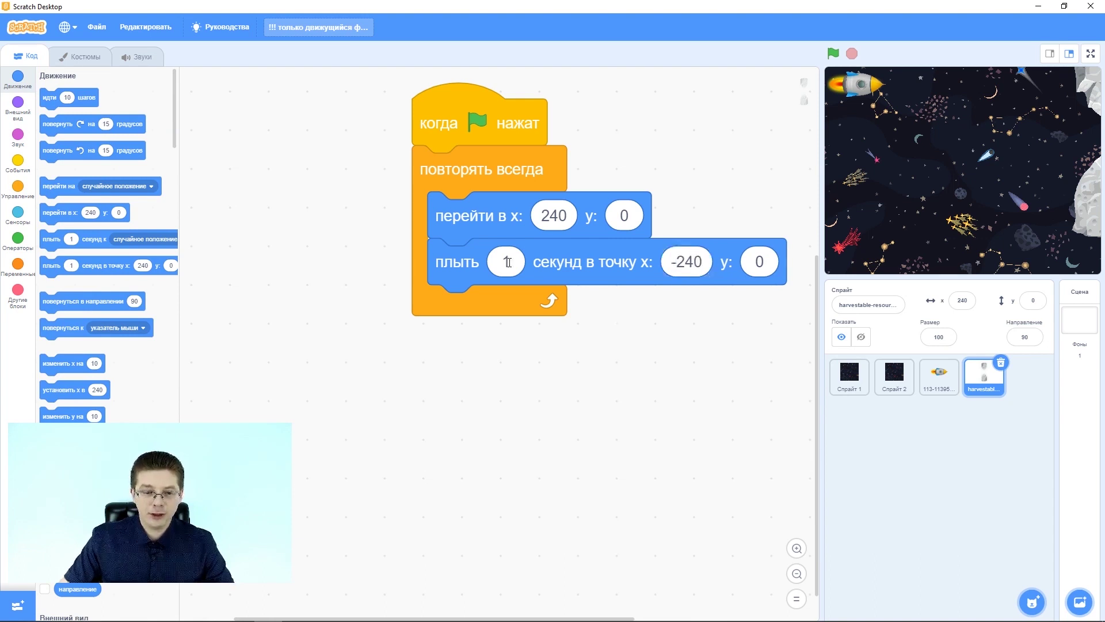
pyautogui.click(506, 261)
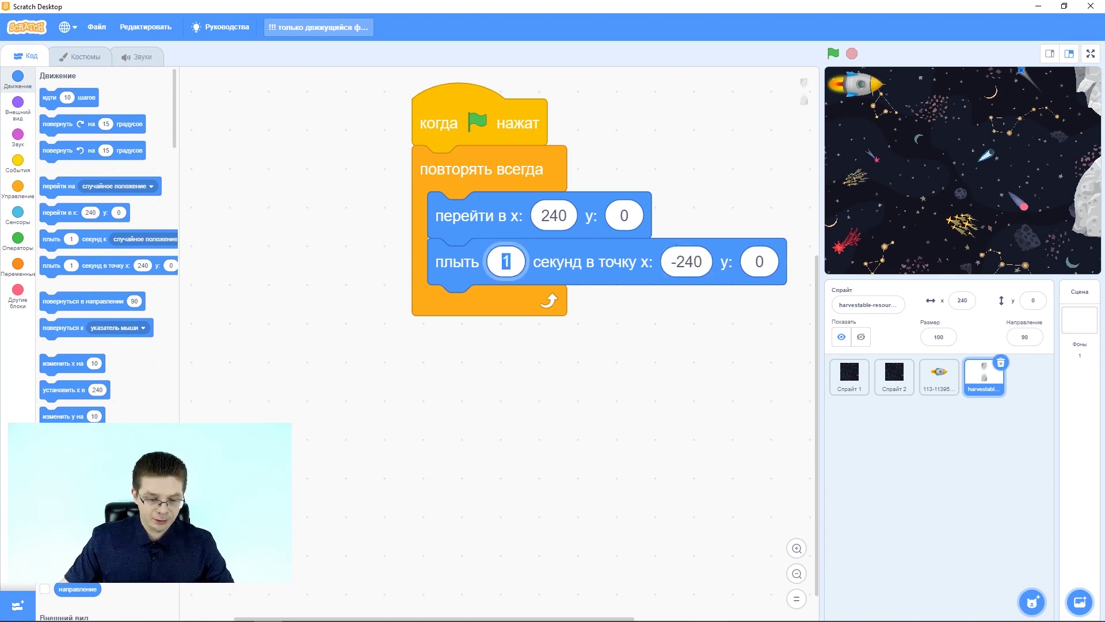
pyautogui.write('2')
pyautogui.click(661, 336)
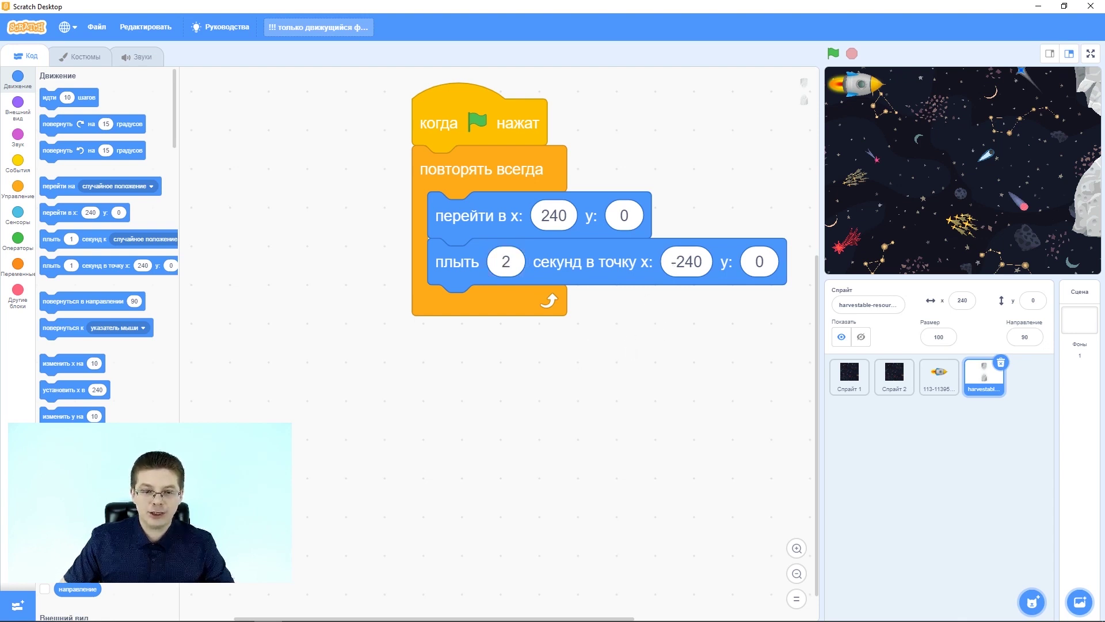
pyautogui.click(832, 54)
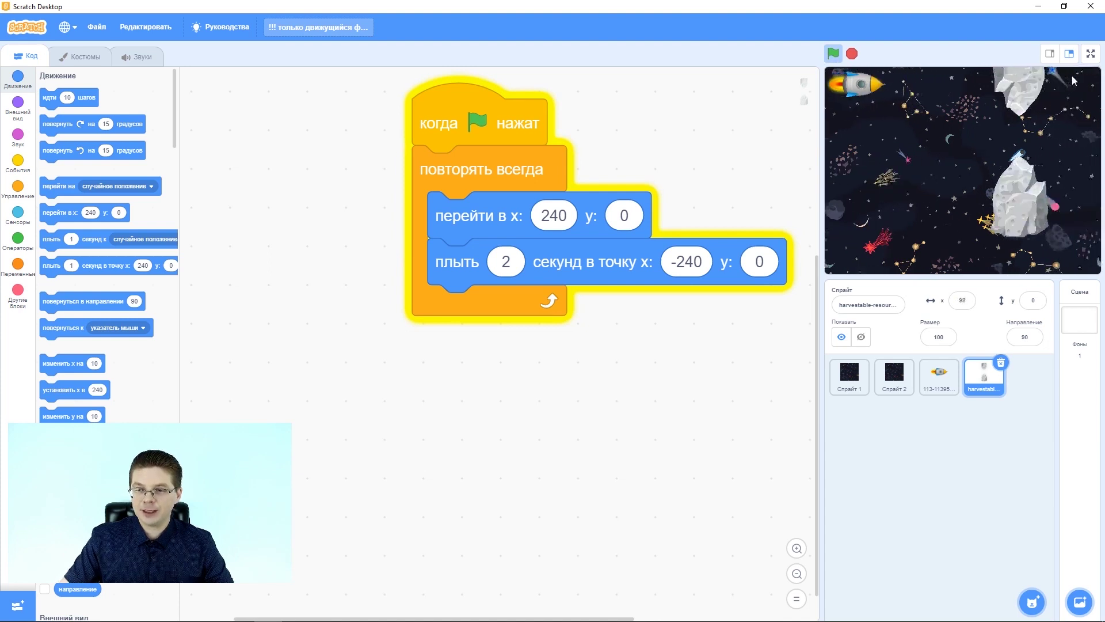
pyautogui.click(852, 53)
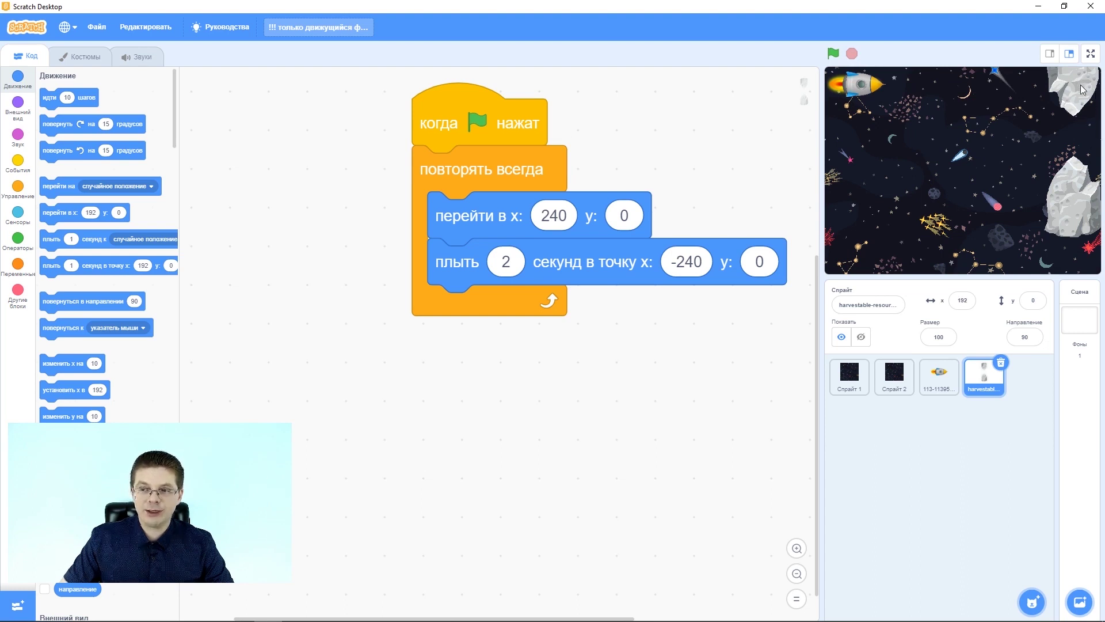
# - Display the "Внешний вид" blocks for the rock sprite's script
pyautogui.click(18, 106)
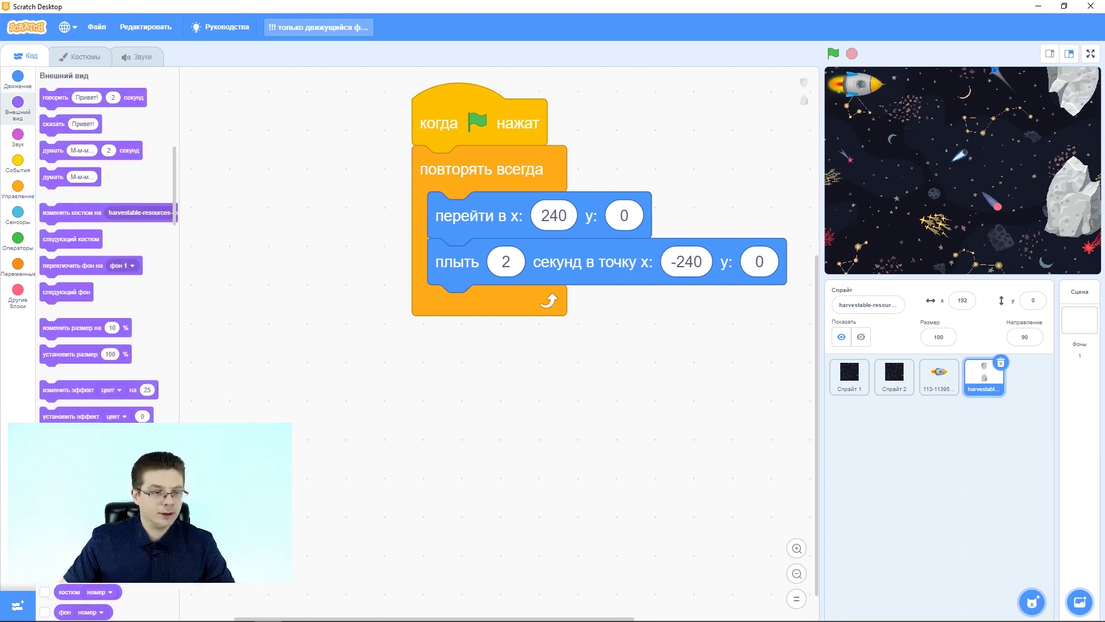